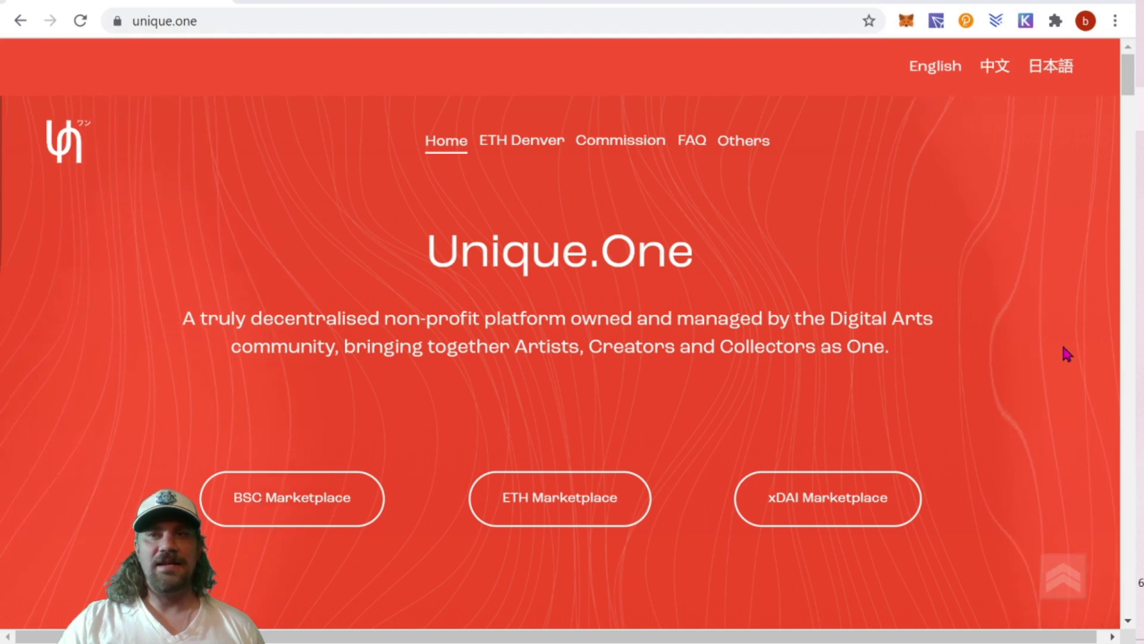
- Scroll the homepage past the feature list and the $RARE Distribution and Emission charts to the Project Roadmap
scroll(1066, 354, down, 8)
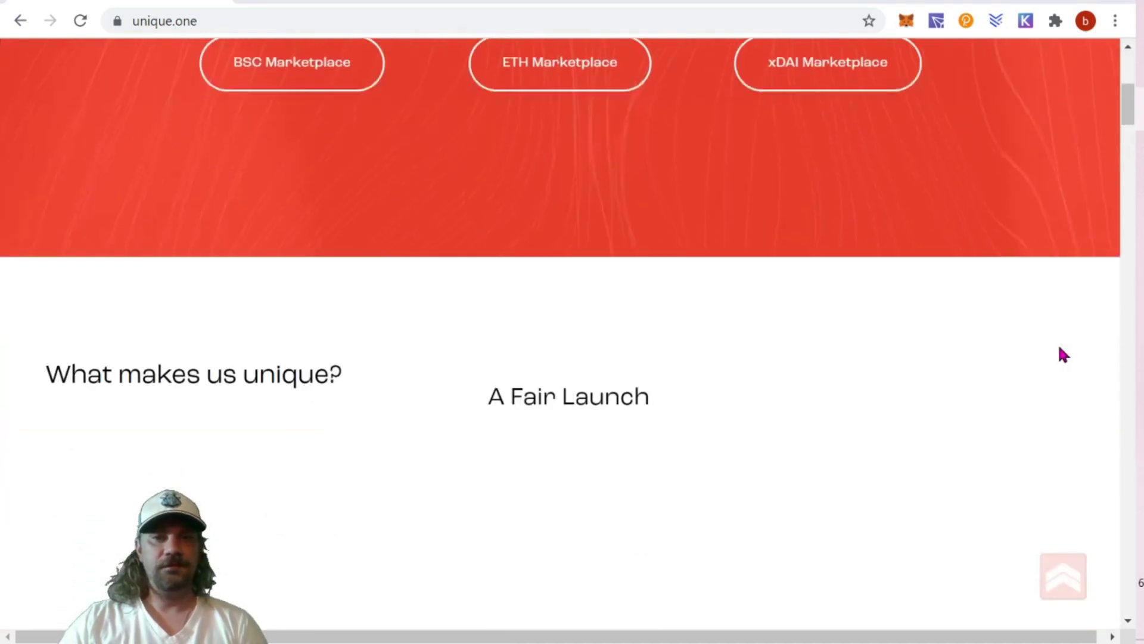
scroll(1061, 354, down, 4)
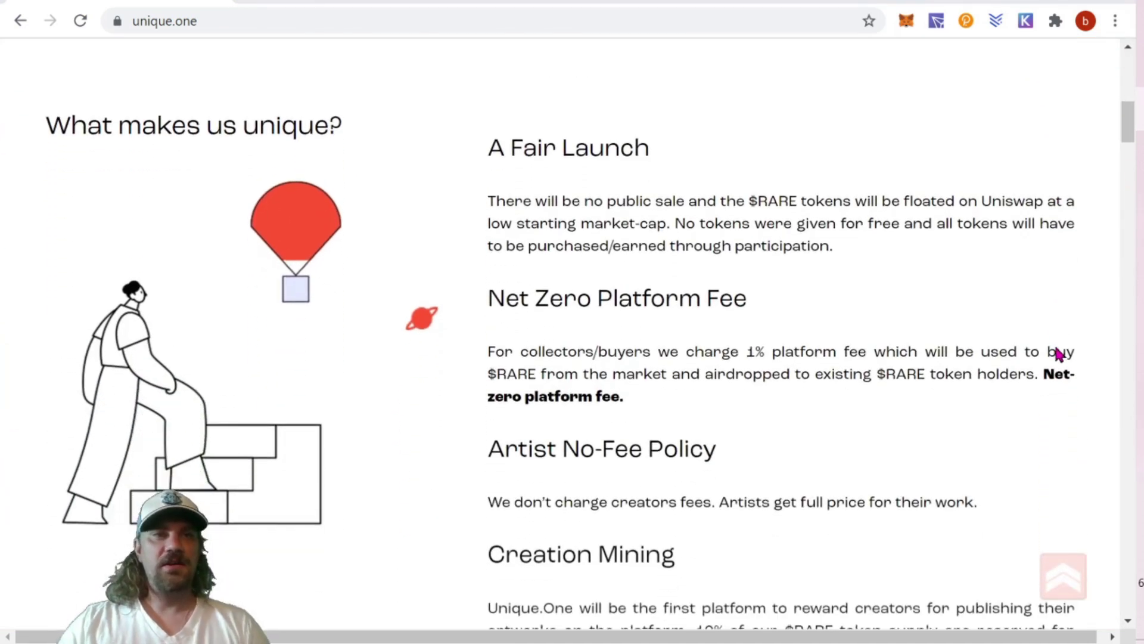
scroll(1058, 353, down, 1)
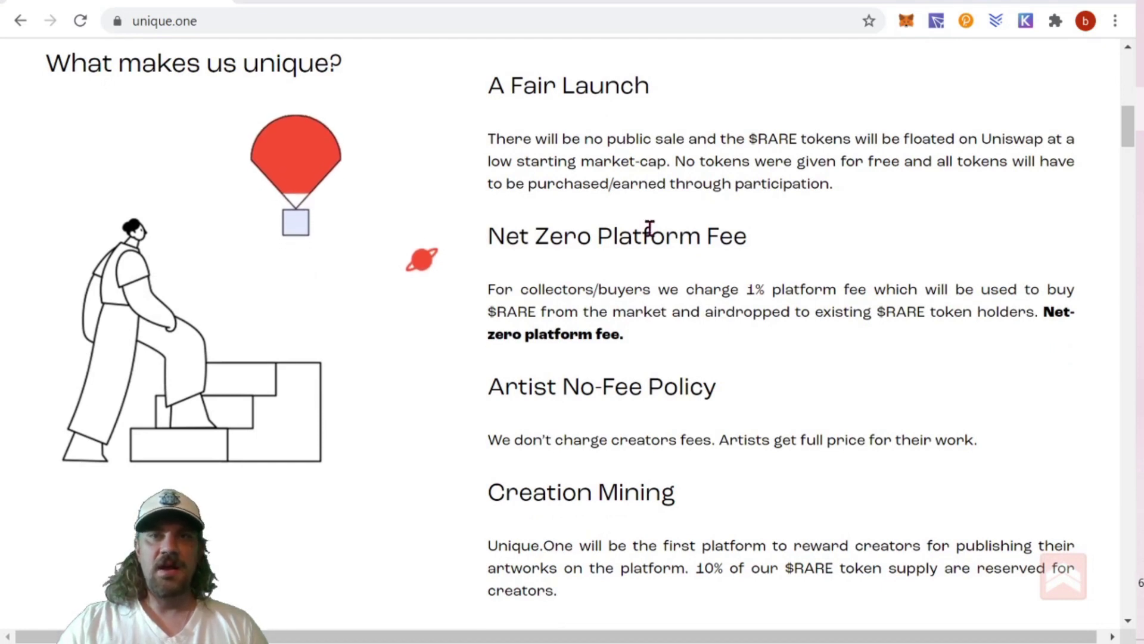
scroll(981, 290, down, 2)
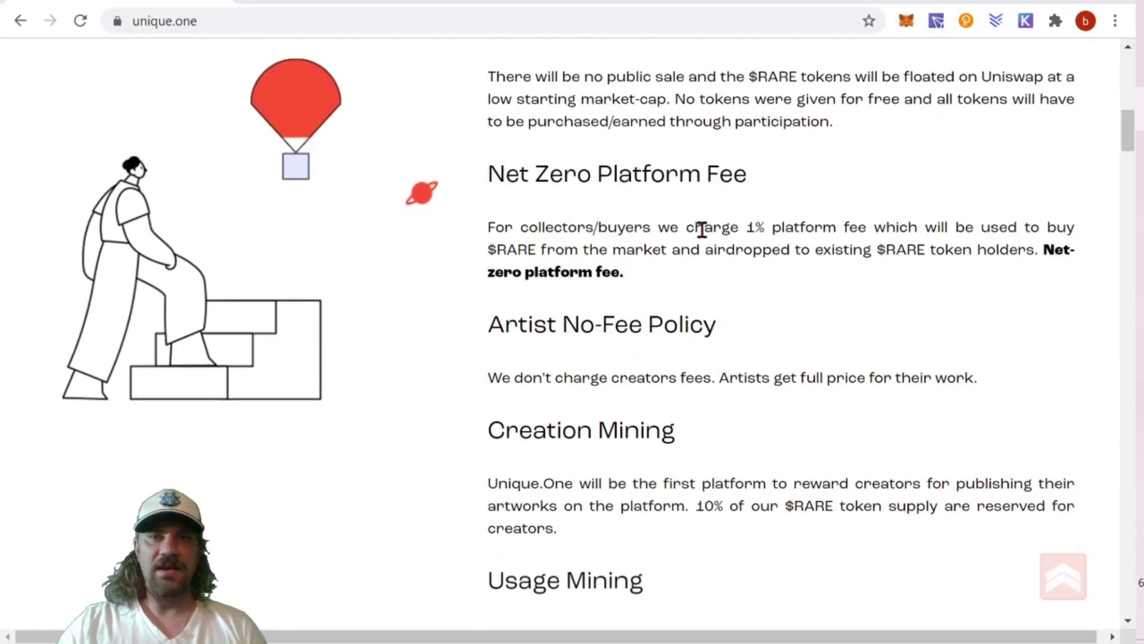
scroll(703, 284, down, 3)
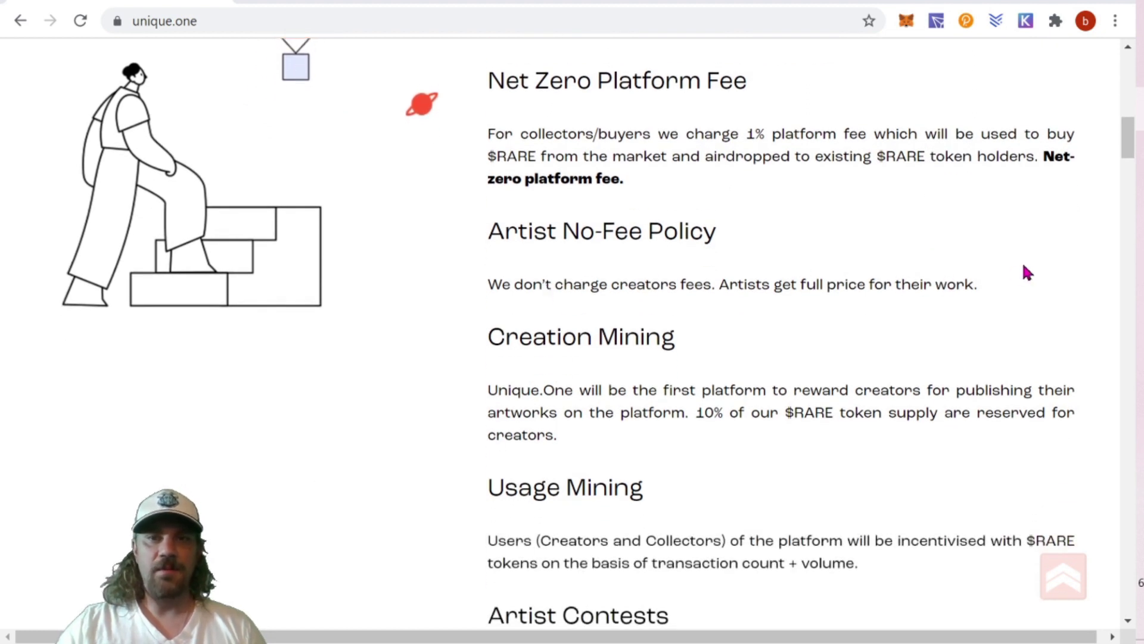
scroll(1026, 270, down, 5)
scroll(1020, 230, down, 3)
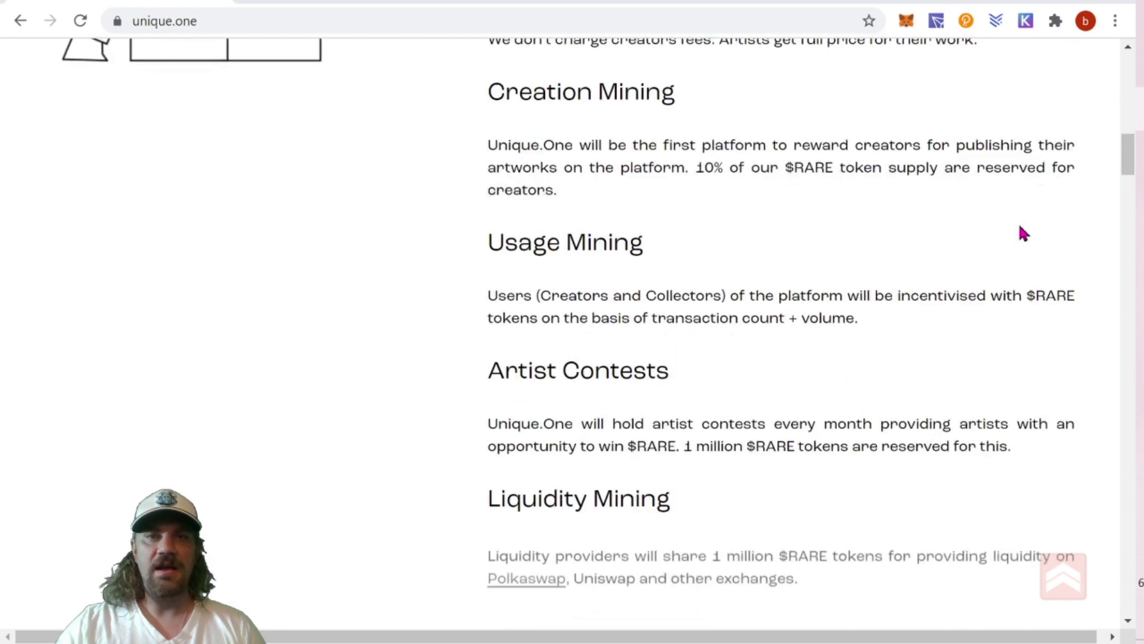
scroll(1023, 233, down, 1)
scroll(909, 289, down, 4)
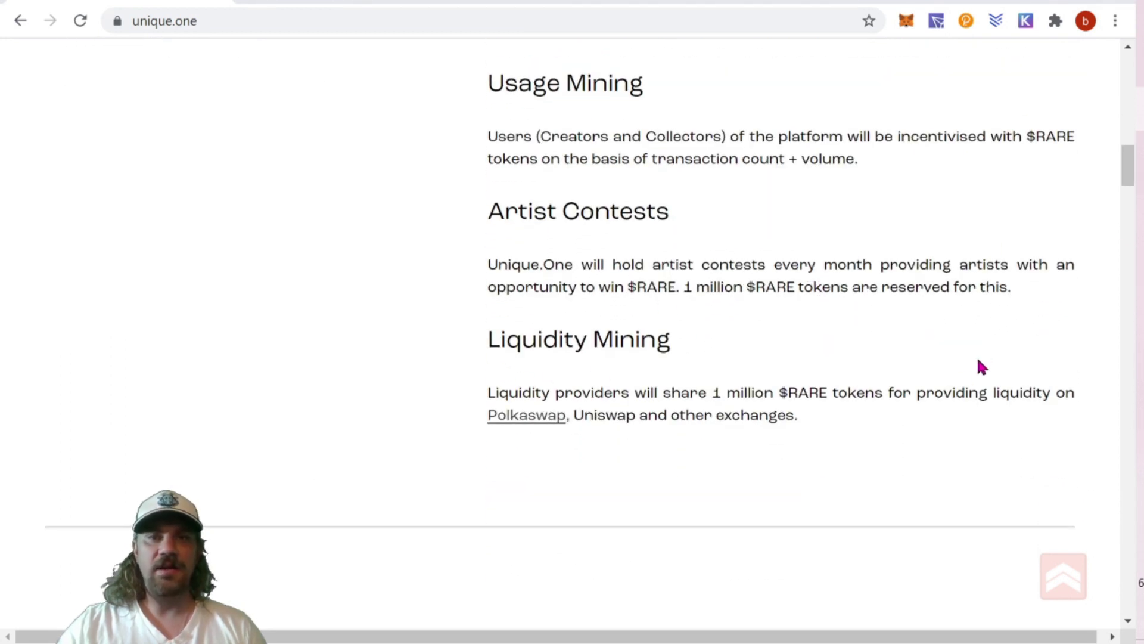
scroll(982, 366, up, 3)
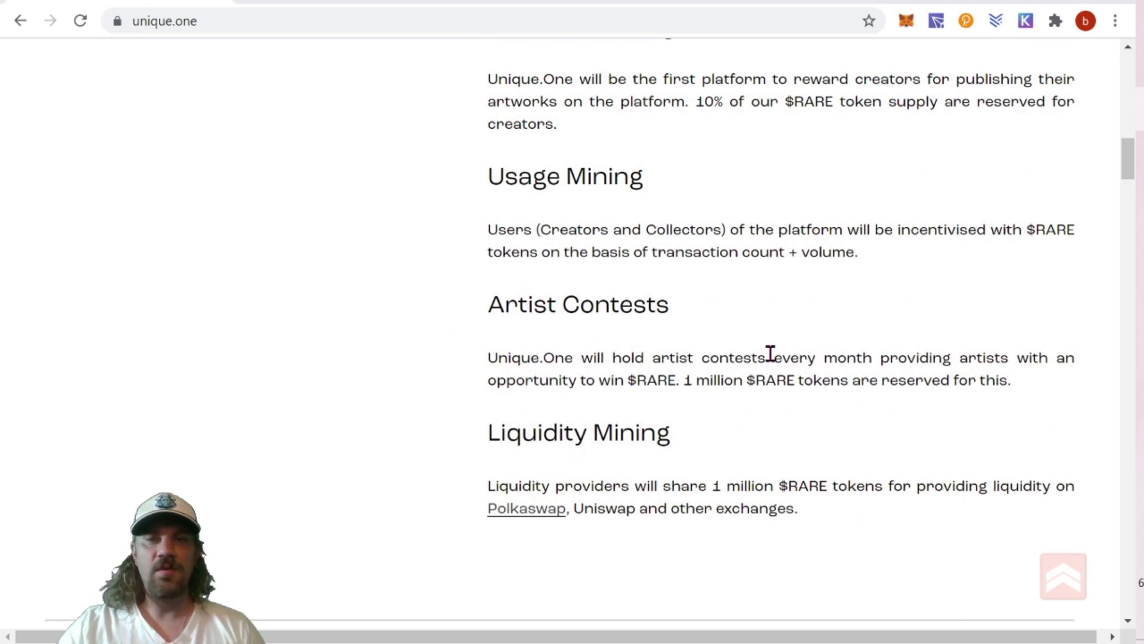
scroll(876, 358, up, 3)
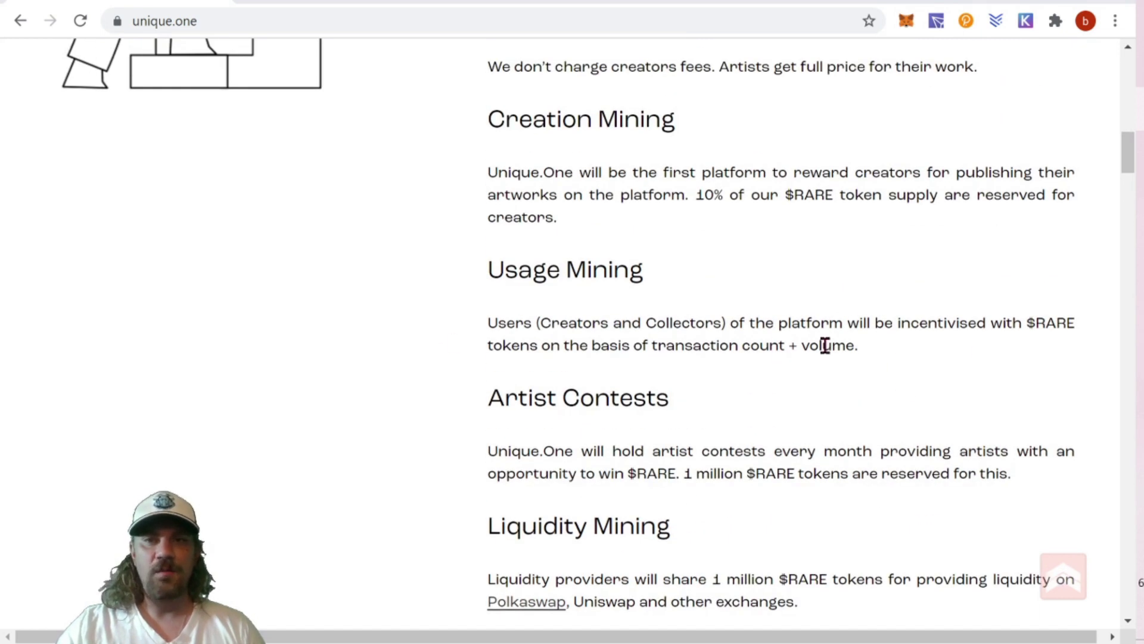
scroll(992, 350, up, 7)
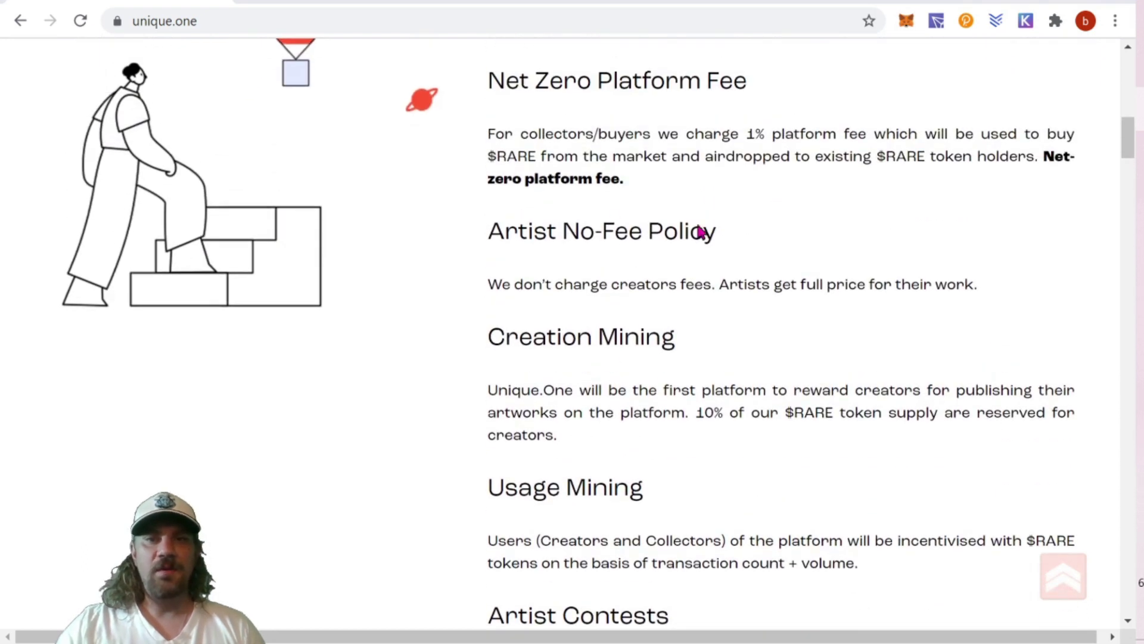
scroll(671, 263, up, 3)
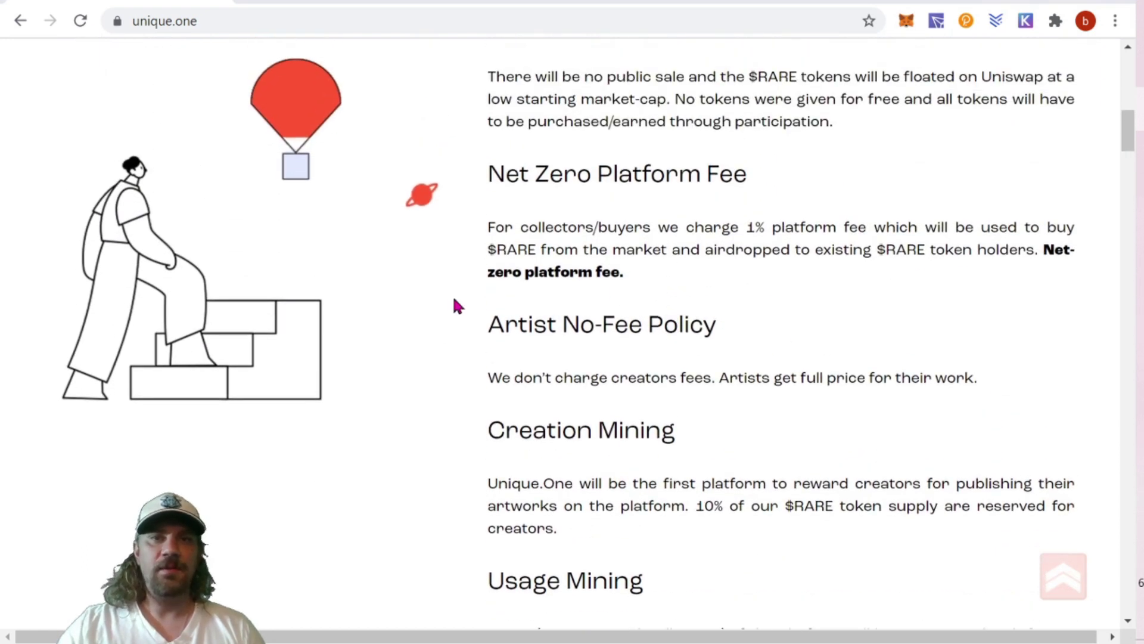
scroll(853, 303, down, 11)
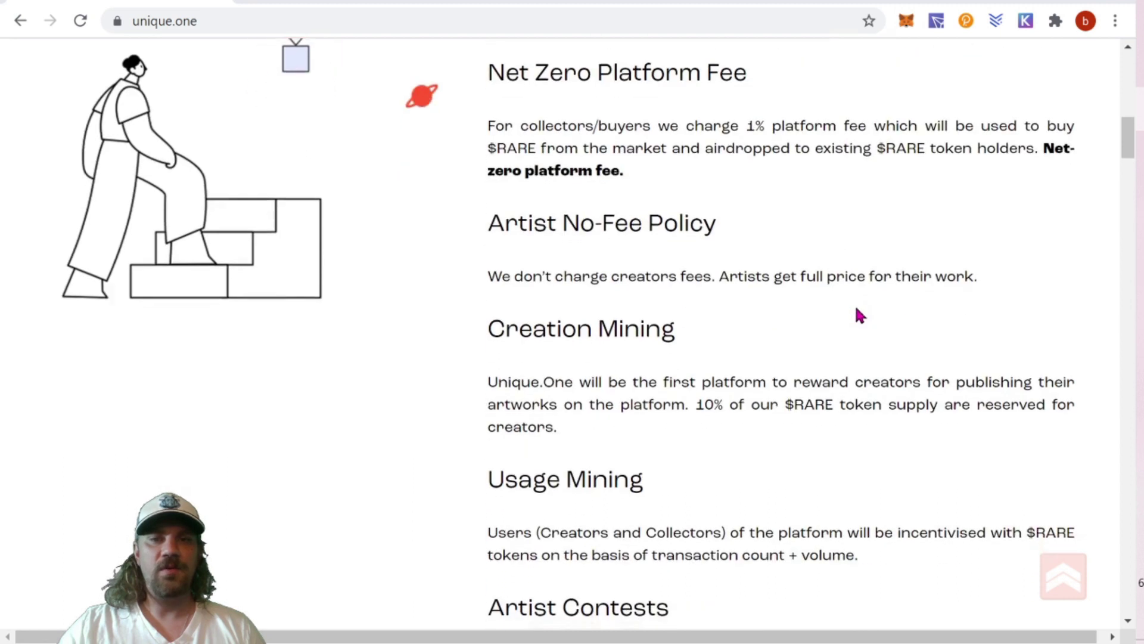
scroll(867, 301, down, 16)
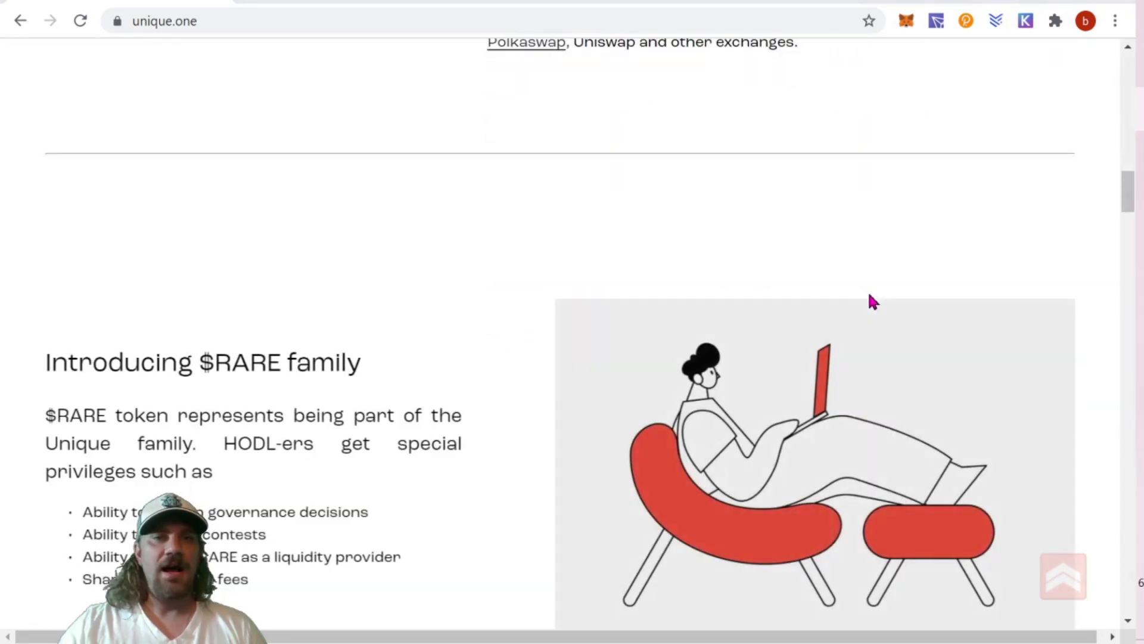
scroll(869, 296, down, 4)
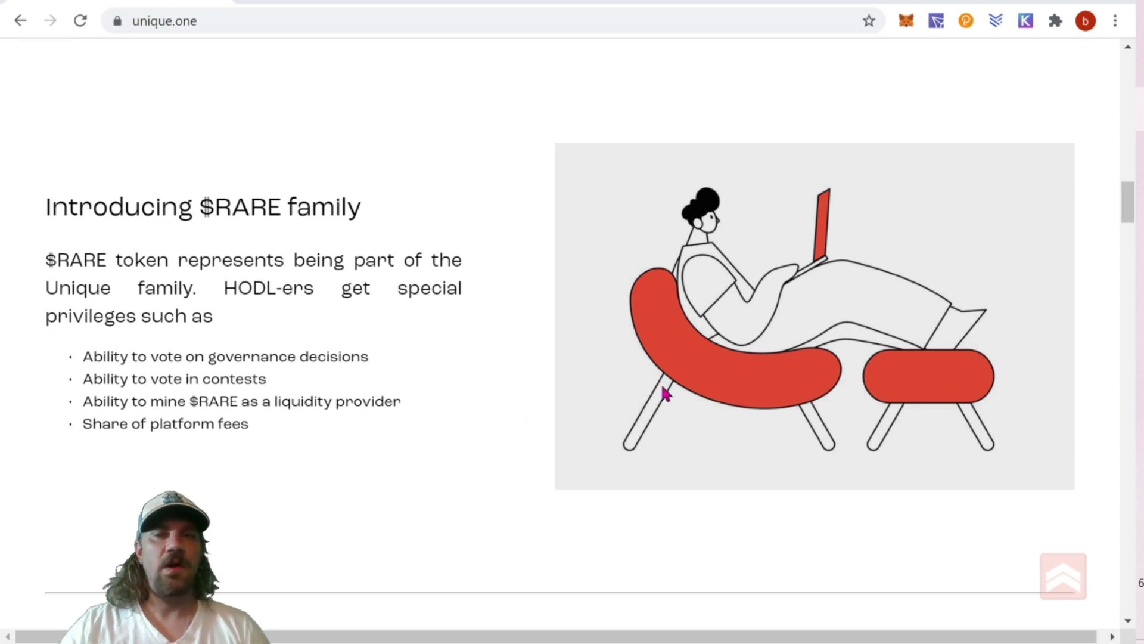
scroll(834, 360, down, 10)
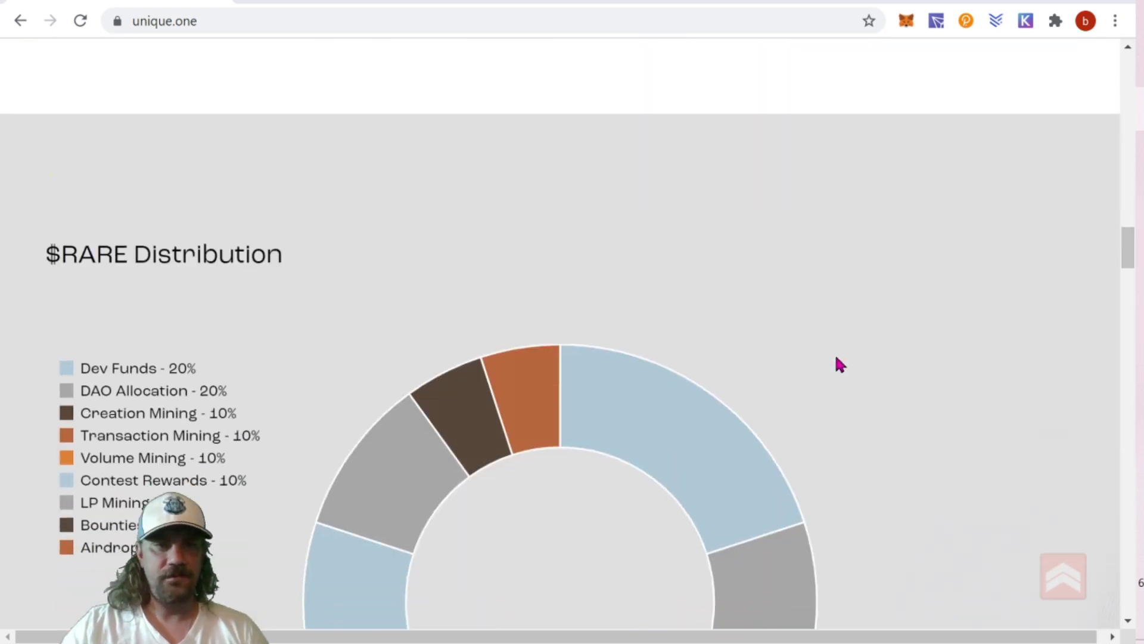
scroll(840, 365, down, 2)
scroll(842, 360, down, 1)
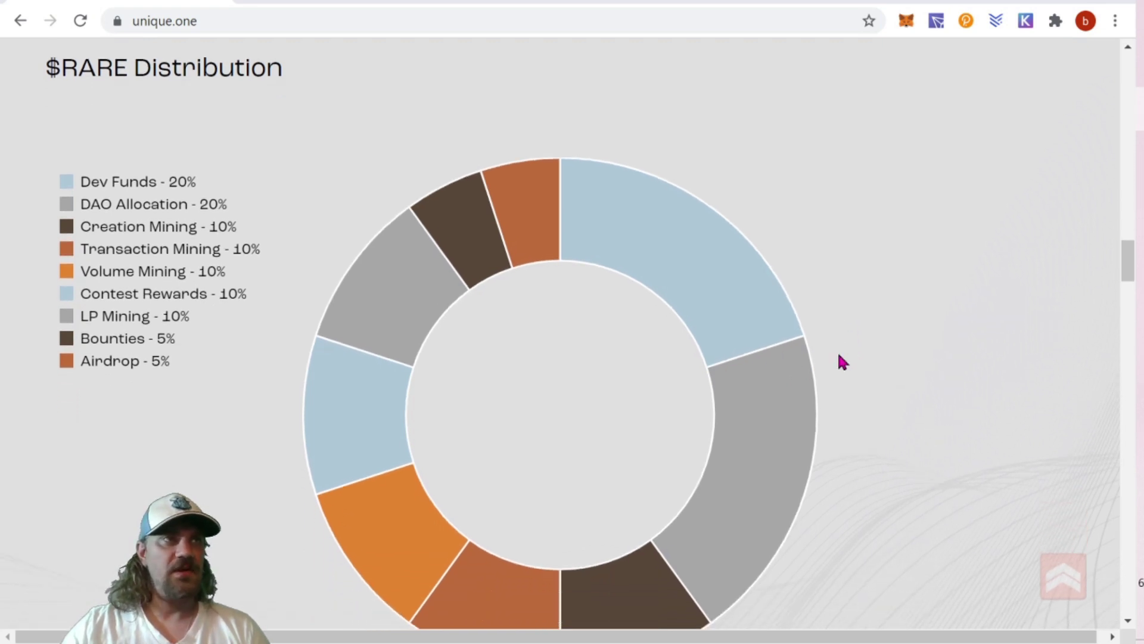
scroll(842, 360, down, 11)
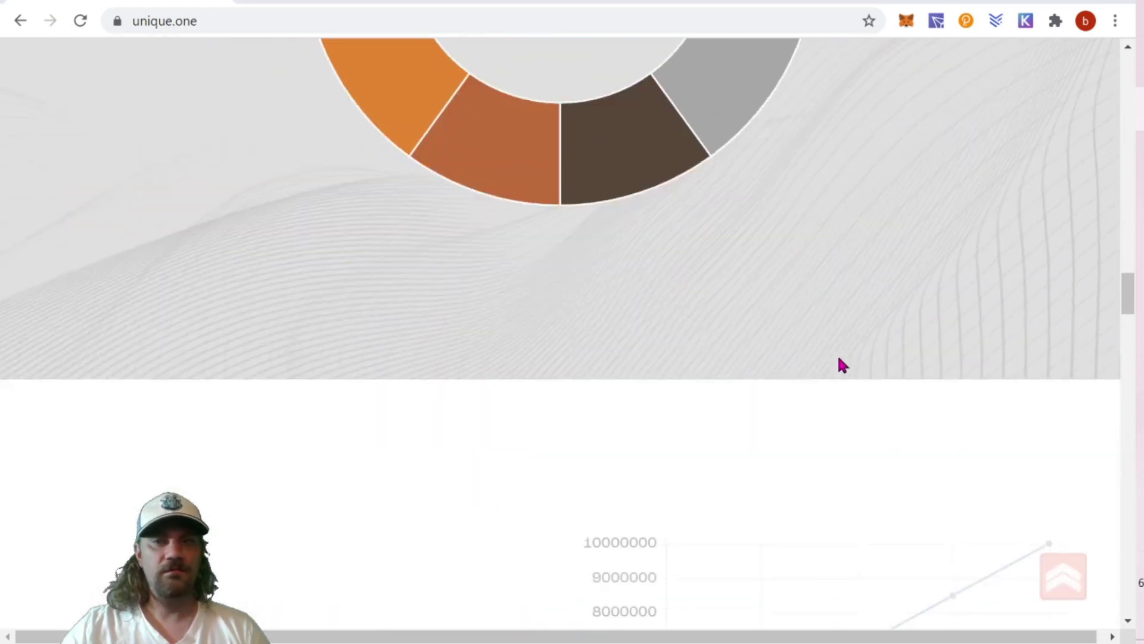
scroll(841, 357, down, 2)
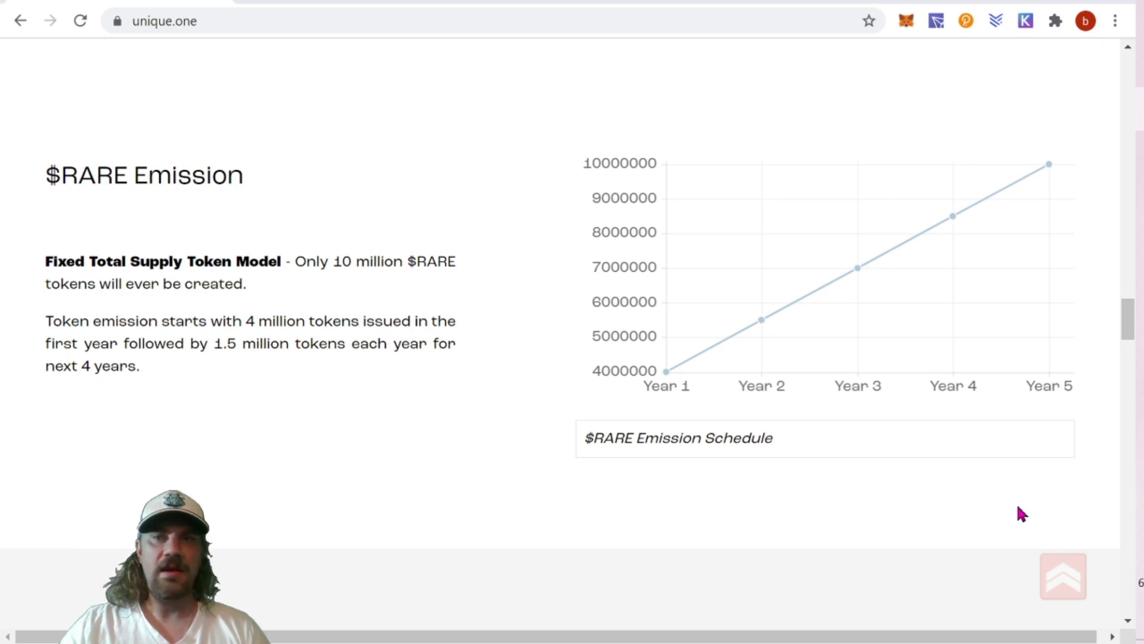
scroll(1017, 507, down, 10)
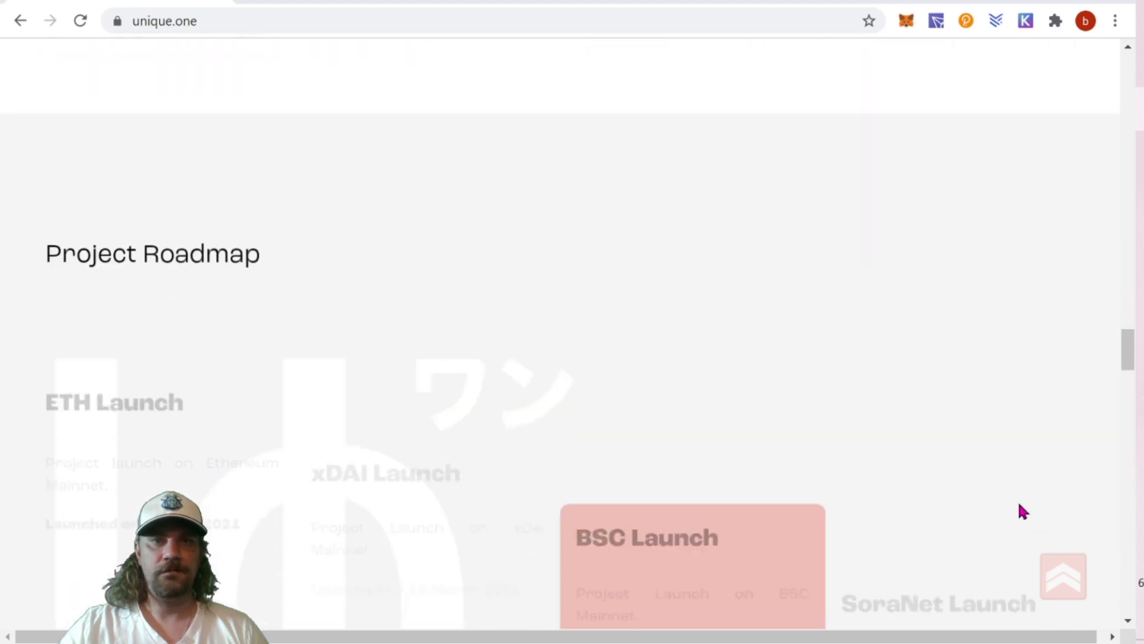
- Highlight the SoraNet Launch roadmap heading, then clear the highlight
scroll(1018, 501, down, 2)
scroll(1018, 501, up, 1)
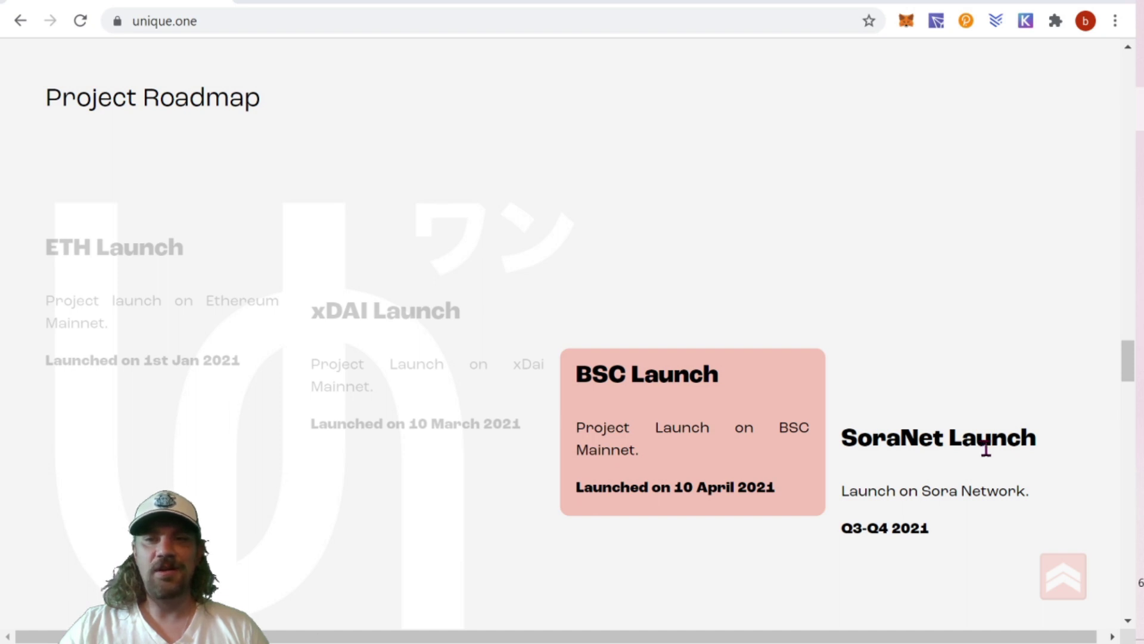
drag(842, 439, 1044, 446)
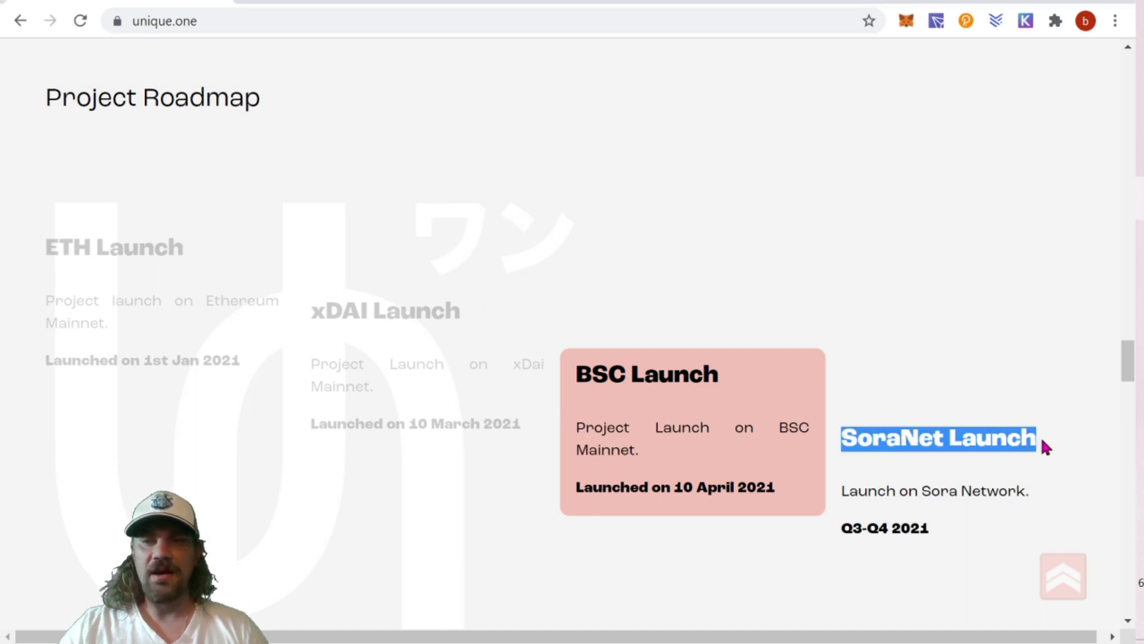
click(1063, 471)
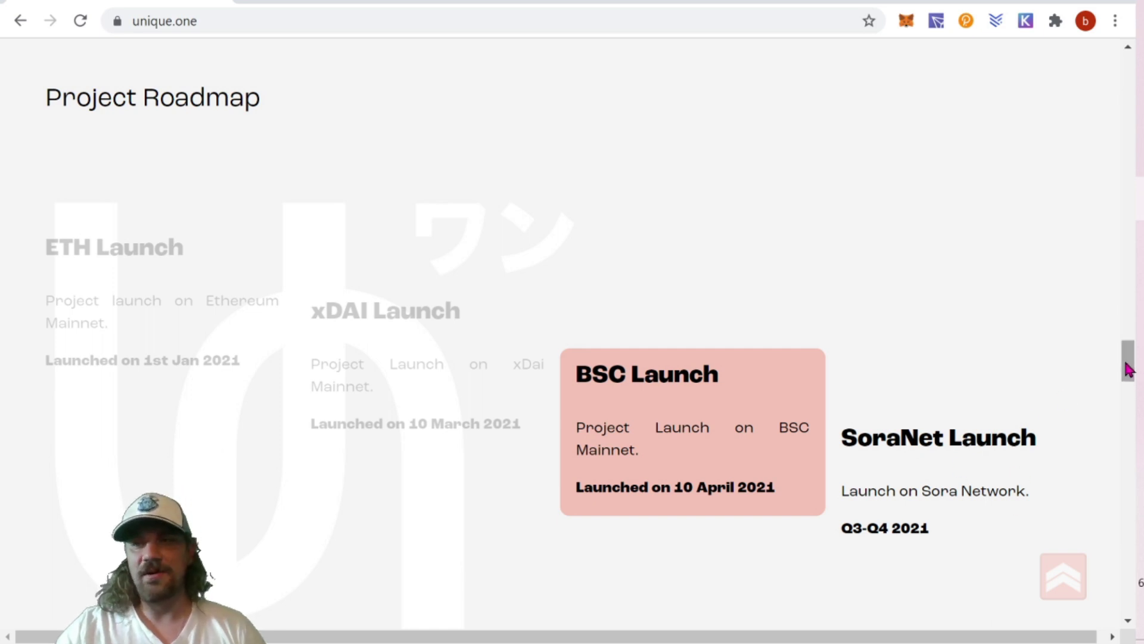
- Drag the page down through Exchanges and FAQs, then back to the marketplace options at the top
drag(1128, 369, 1130, 372)
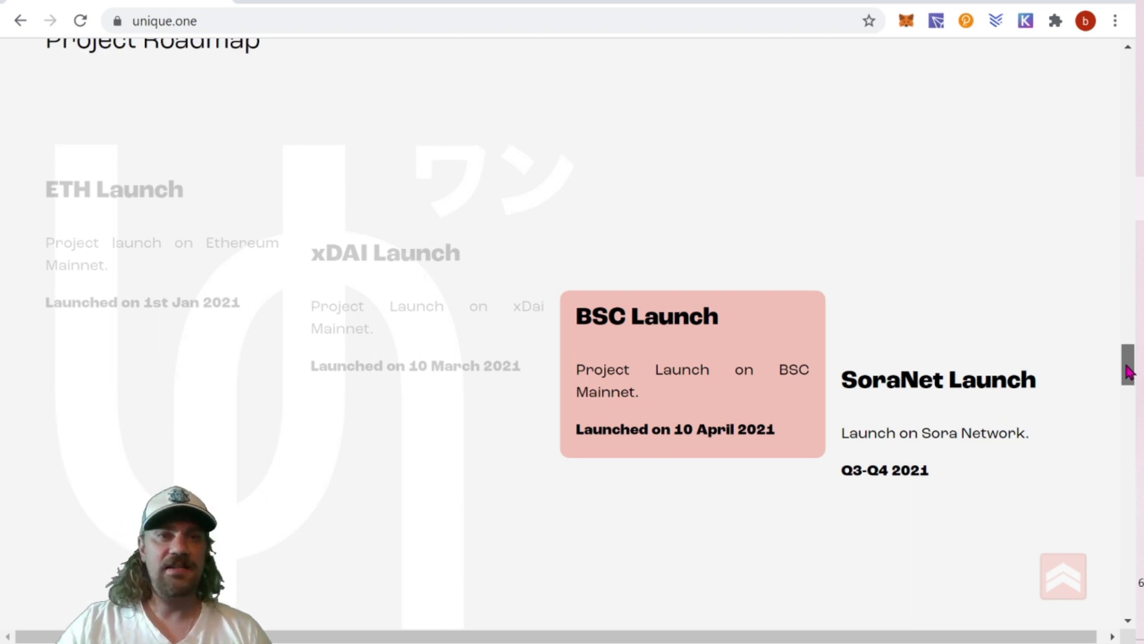
drag(1130, 372, 1130, 374)
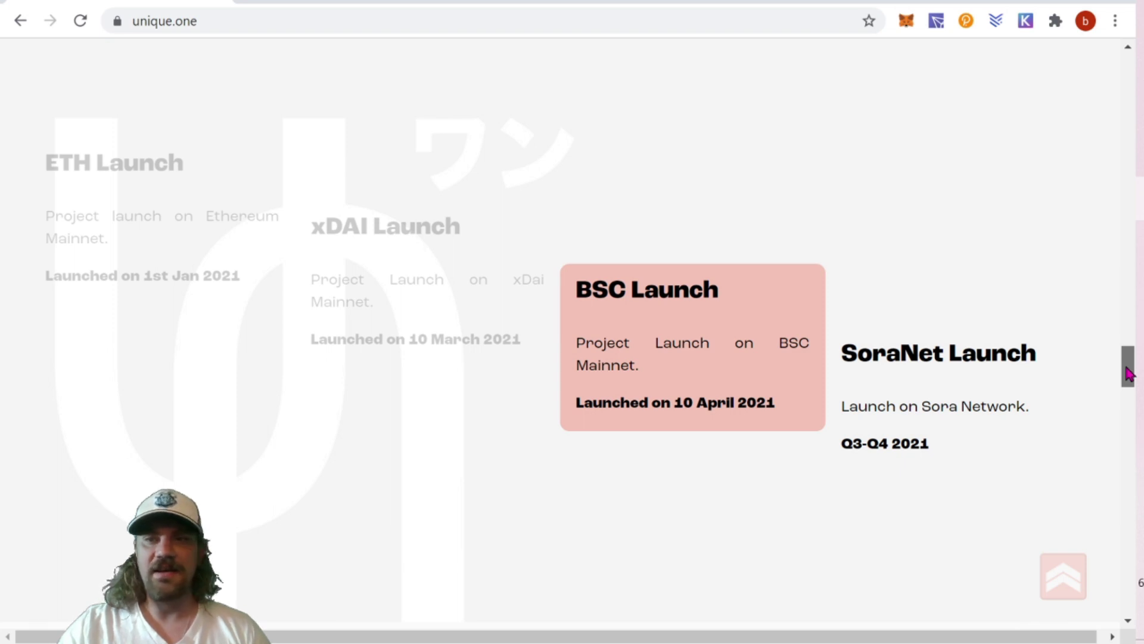
drag(1130, 374, 1130, 415)
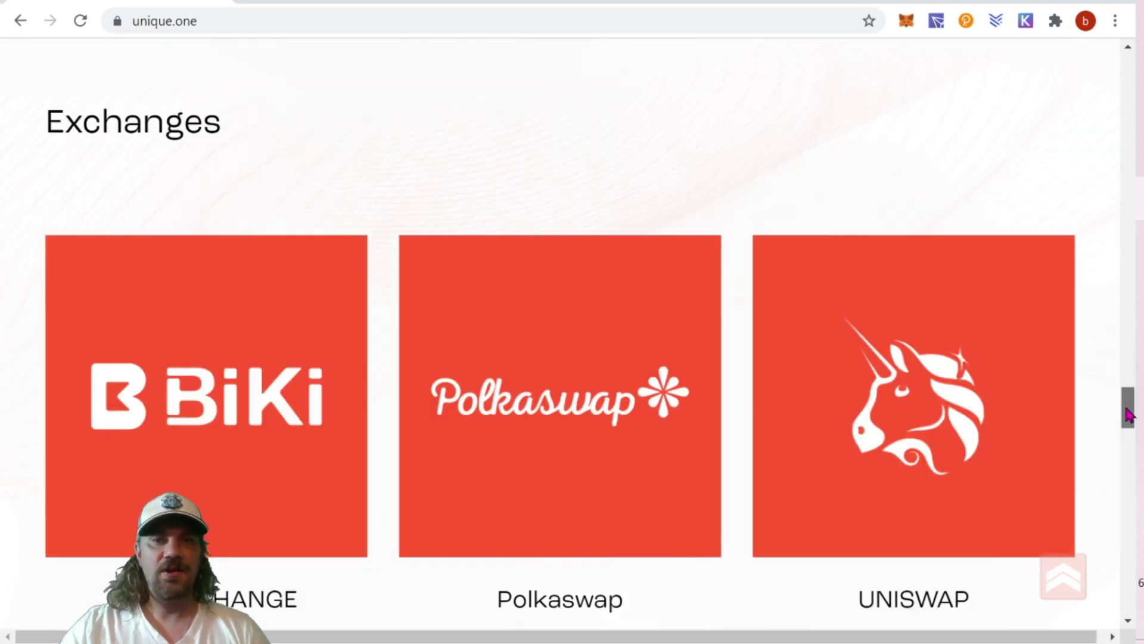
drag(1130, 415, 1117, 72)
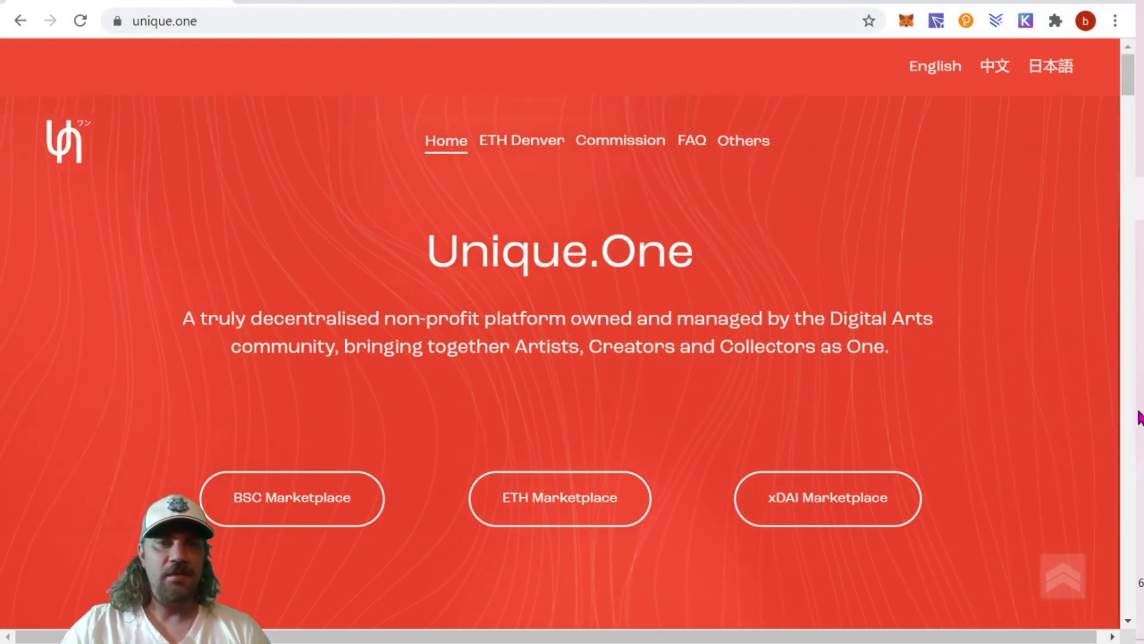
- Enter the BSC Marketplace and connect the MetaMask wallet through Connect Wallet
click(324, 510)
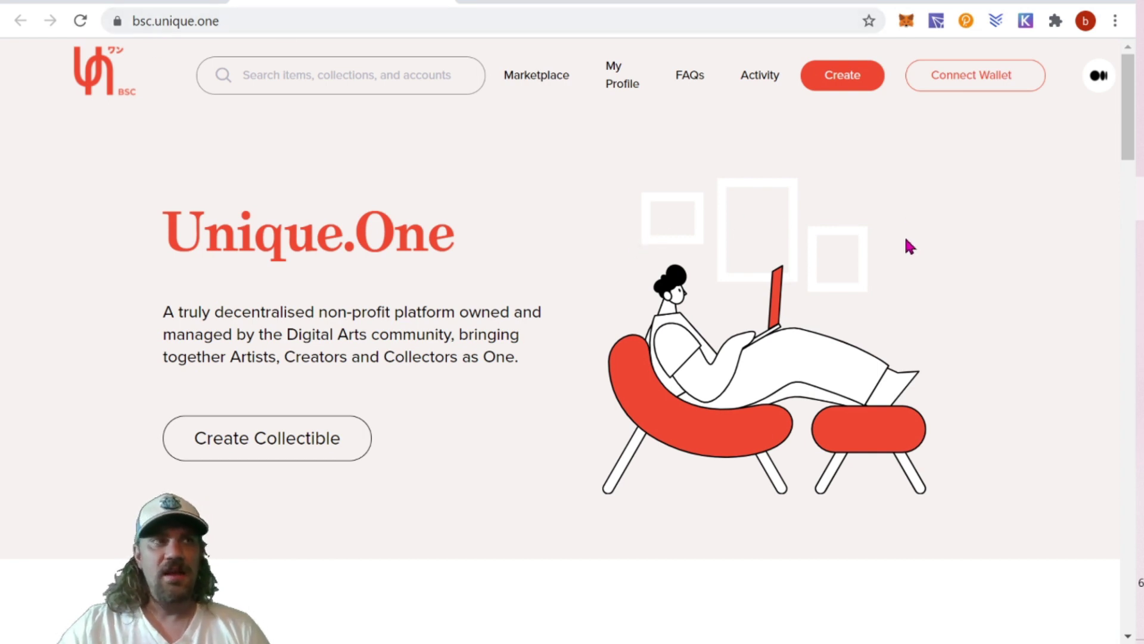
click(994, 83)
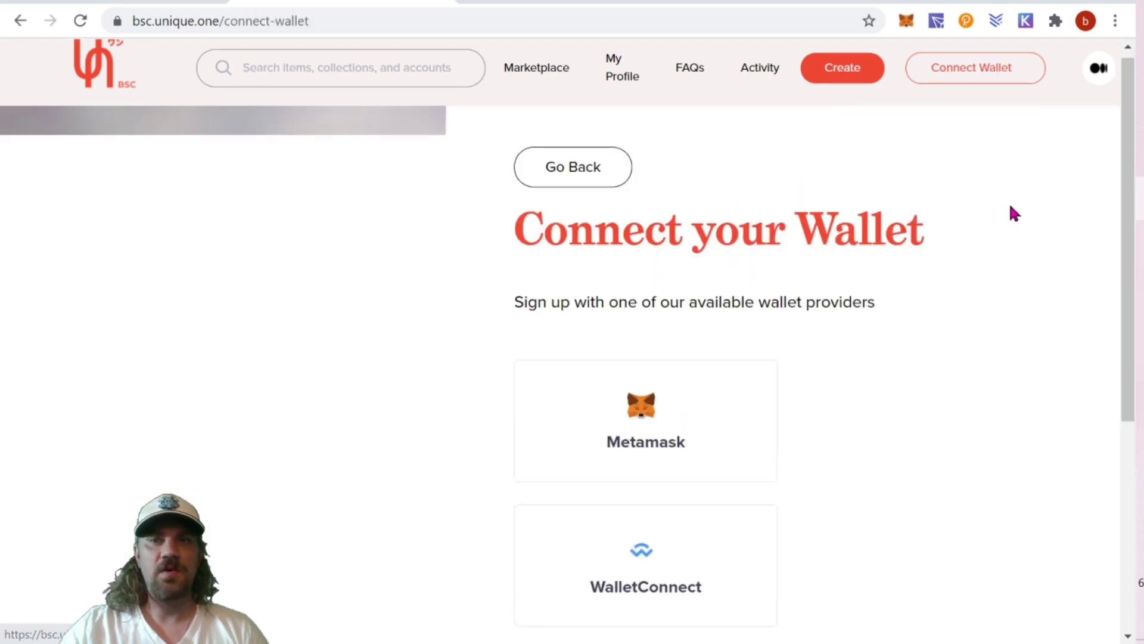
scroll(677, 312, down, 2)
click(662, 314)
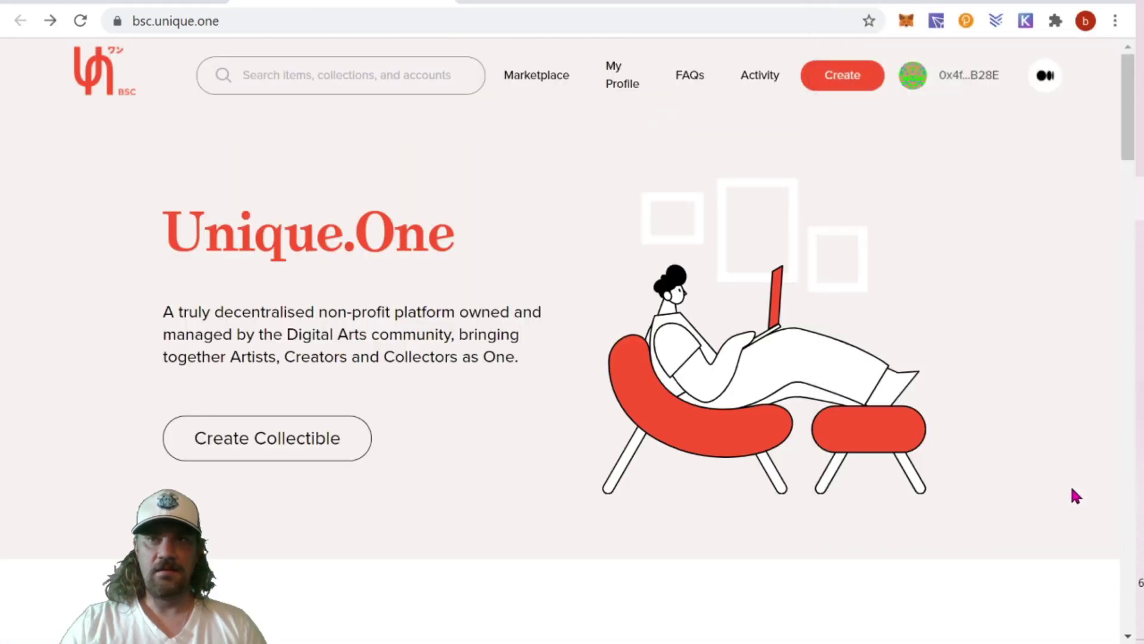
click(906, 21)
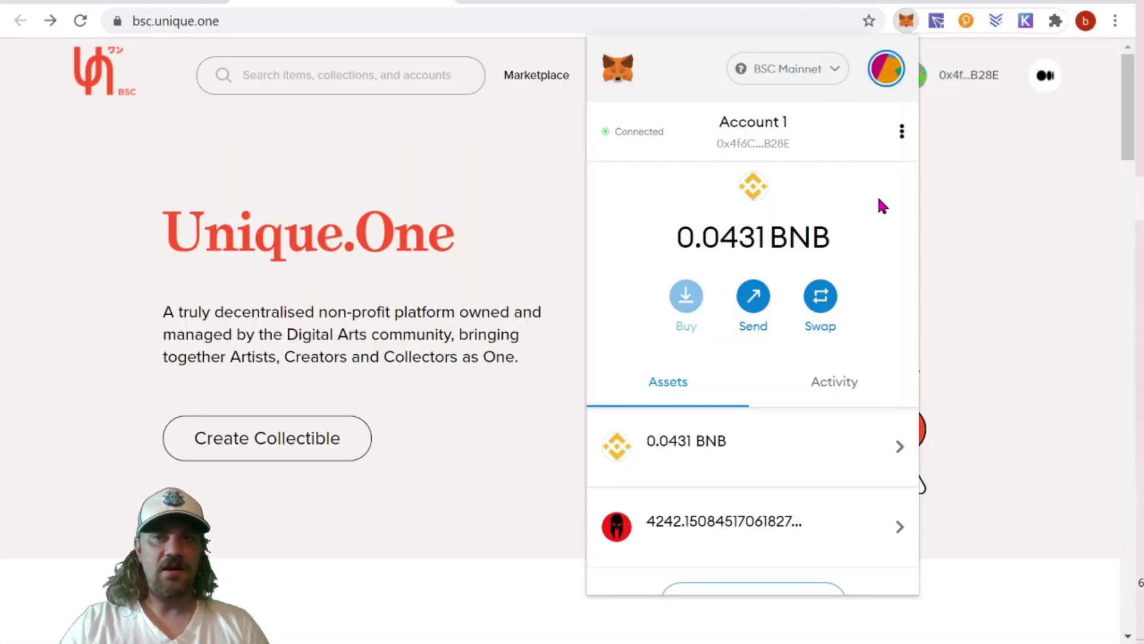
- Verify MetaMask is on BSC Mainnet holding 0.0431 BNB, then close the wallet window
click(830, 74)
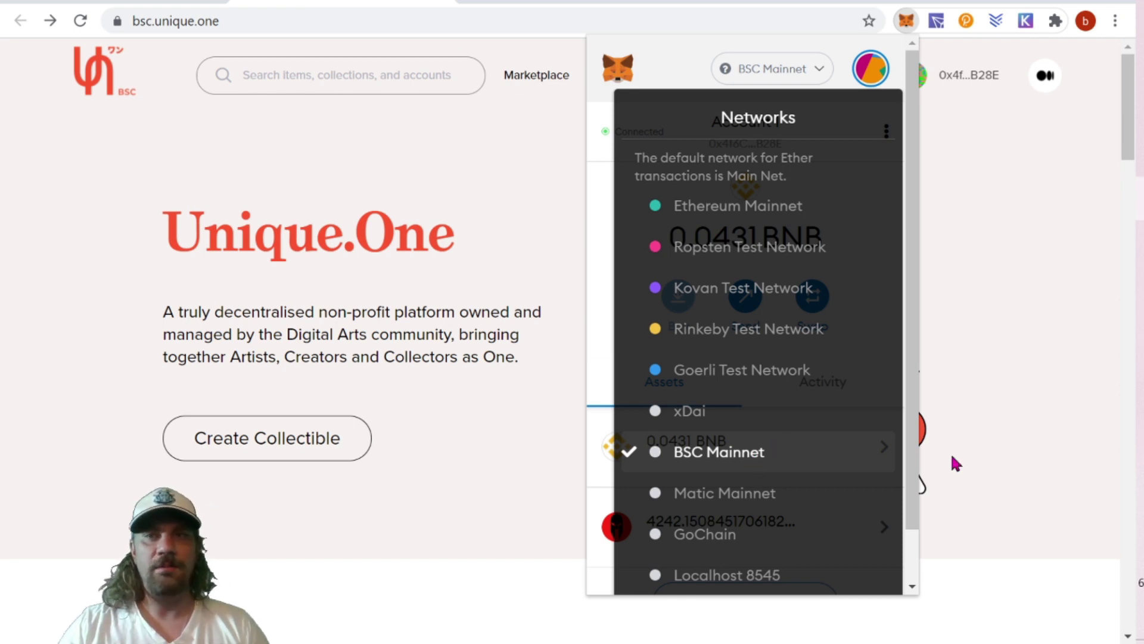
click(1018, 490)
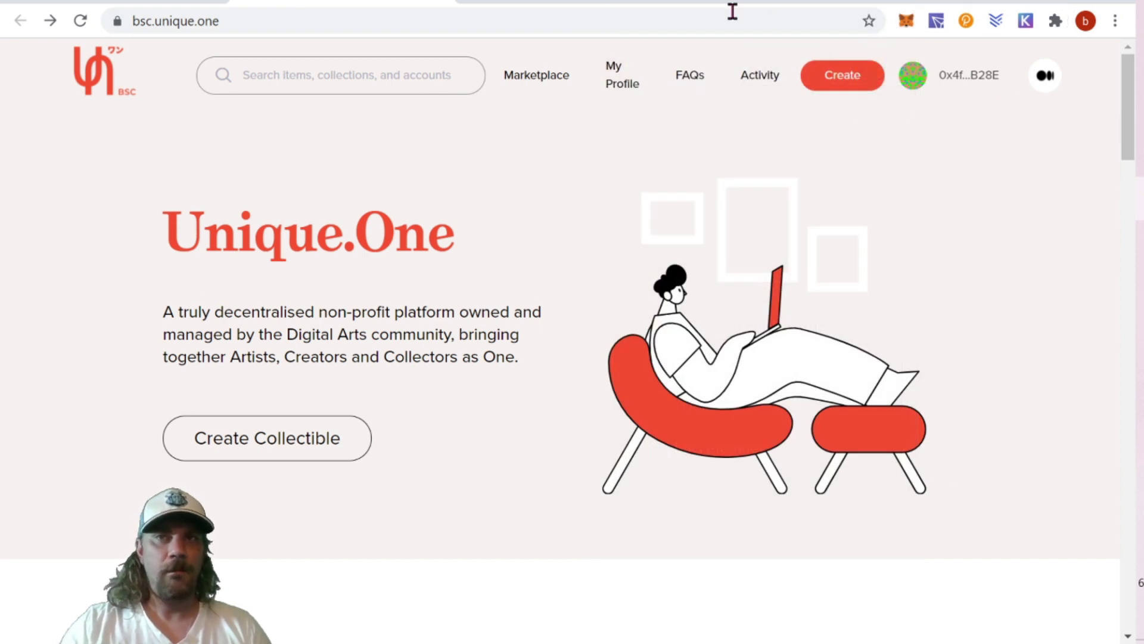
click(906, 24)
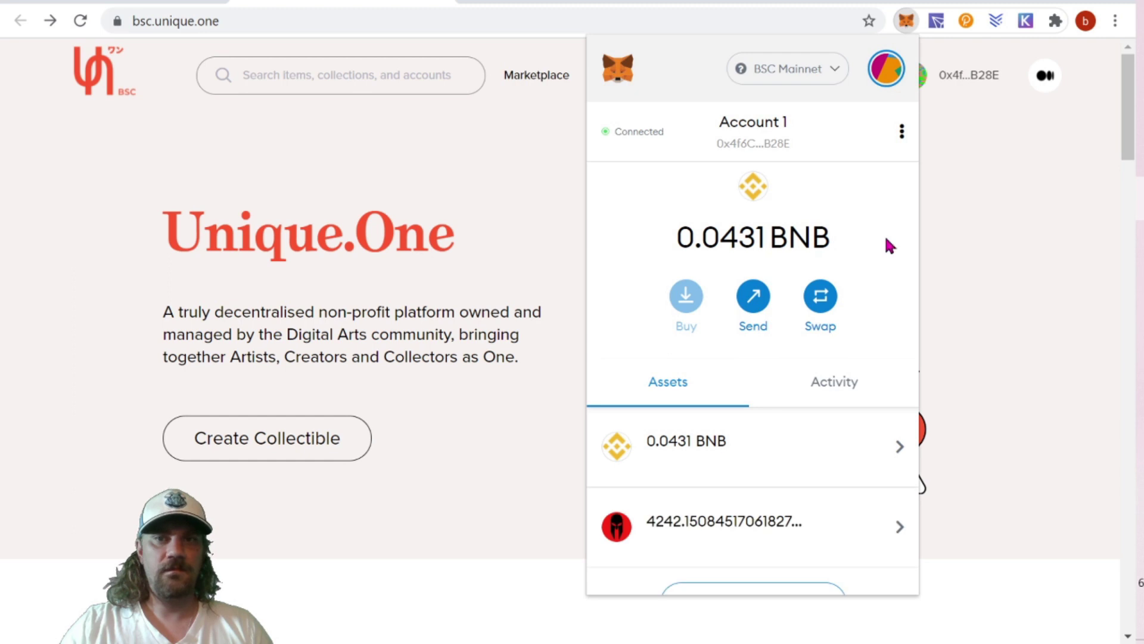
scroll(893, 241, down, 1)
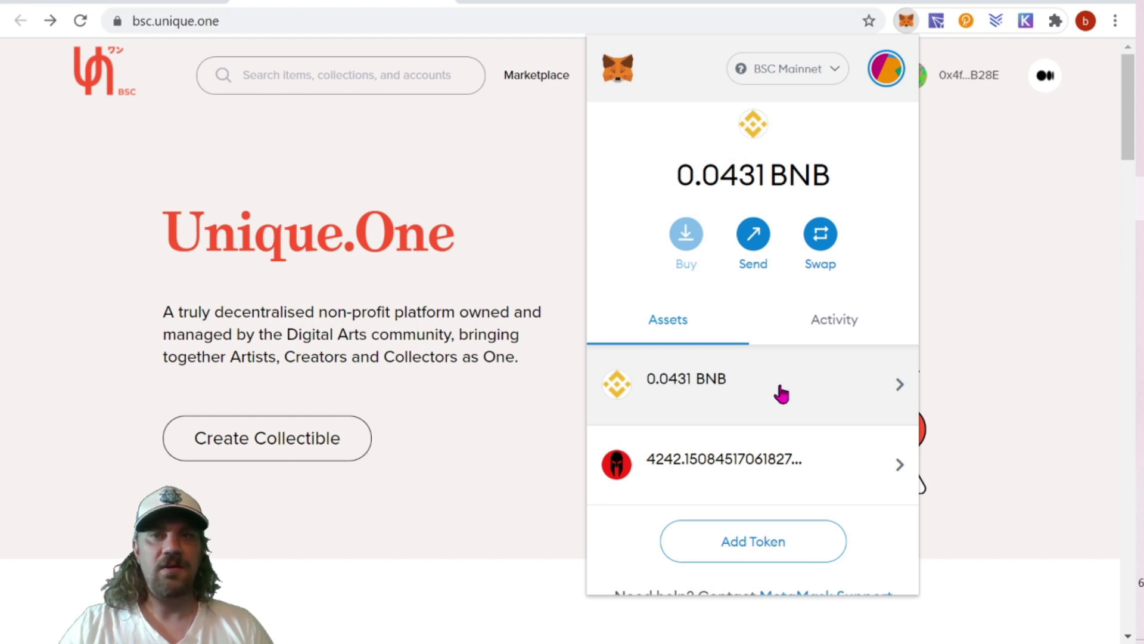
scroll(781, 393, up, 1)
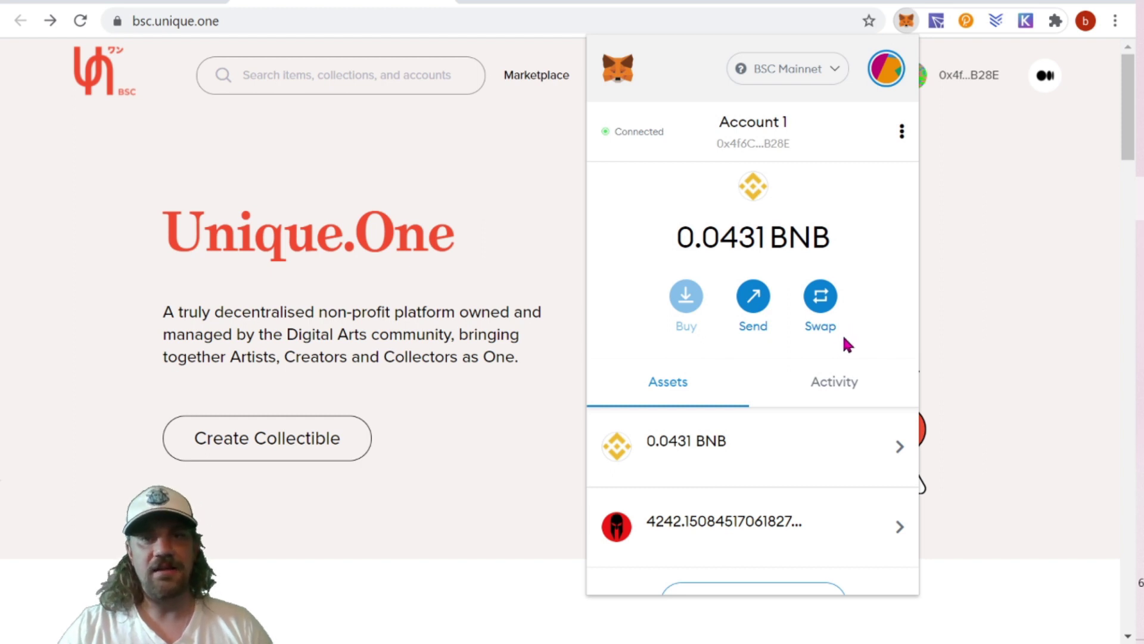
click(954, 301)
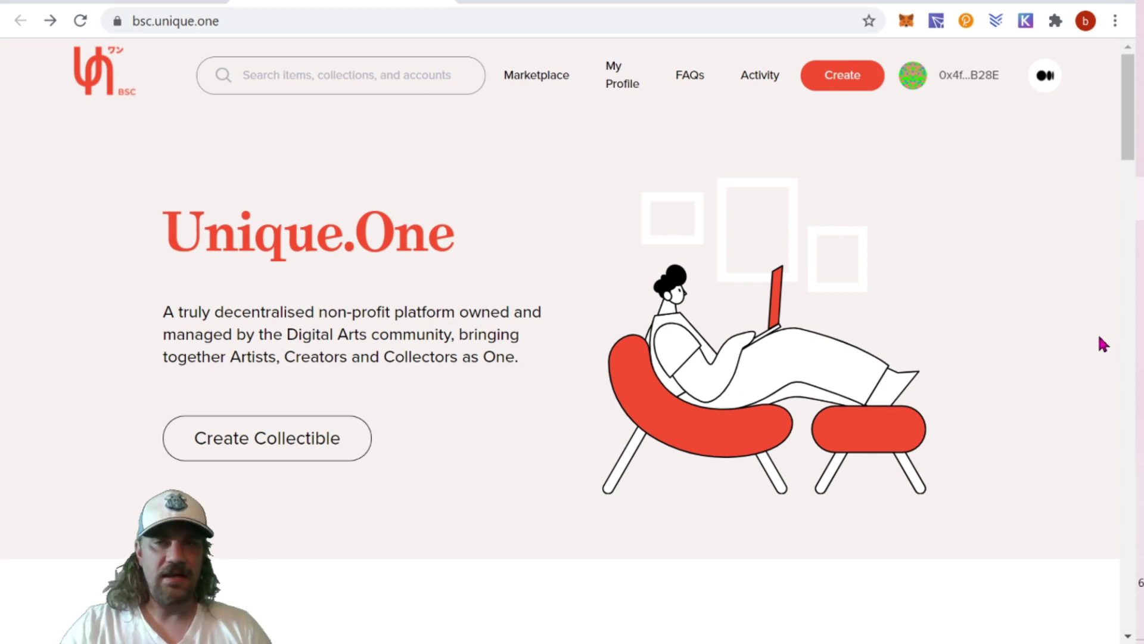
- Go to Create Collectible and pick the Single collectible option
click(250, 451)
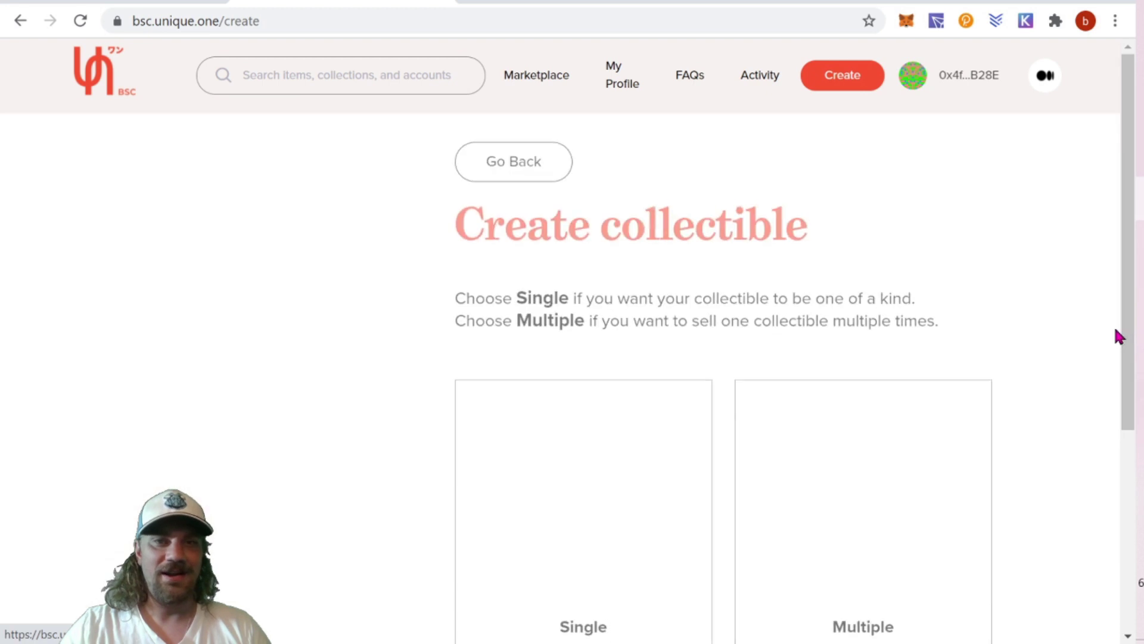
scroll(1103, 312, down, 3)
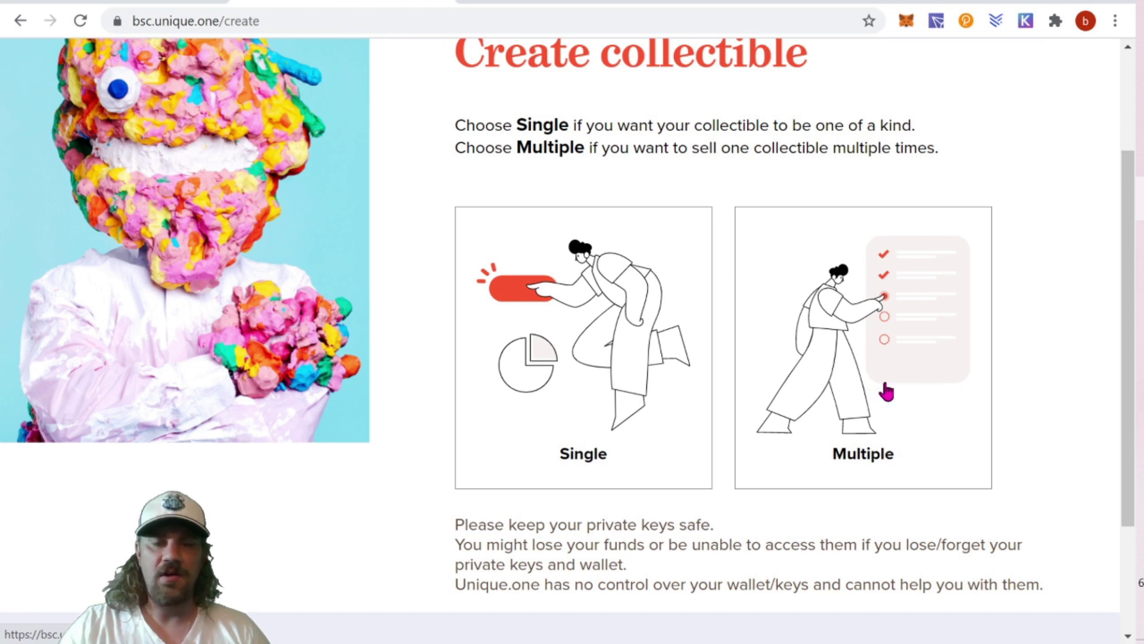
scroll(1049, 378, down, 1)
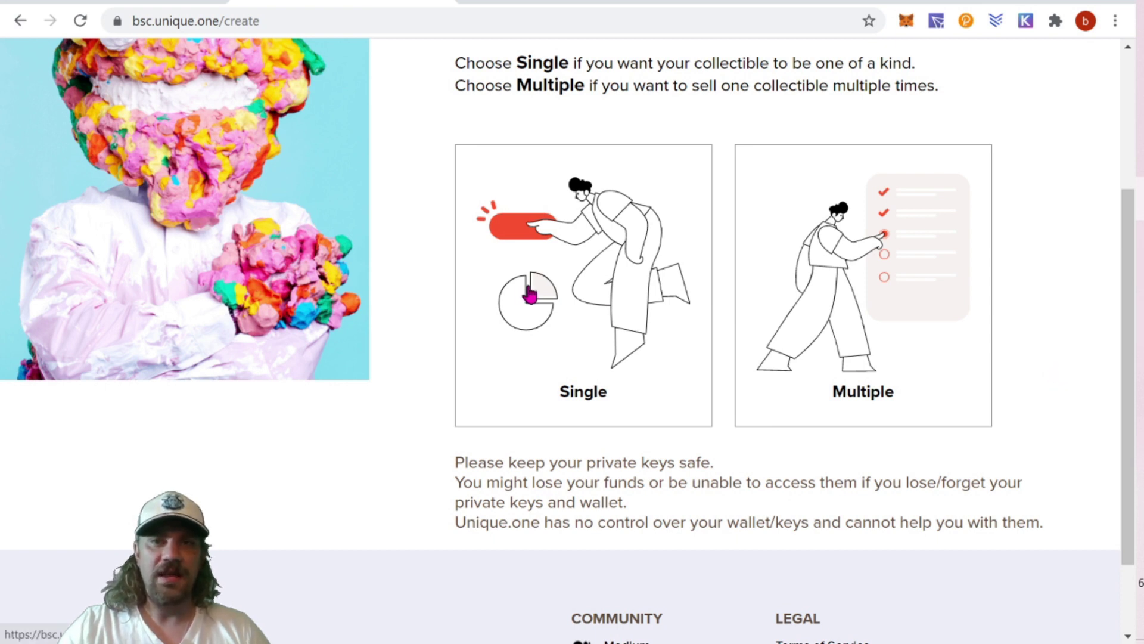
click(620, 306)
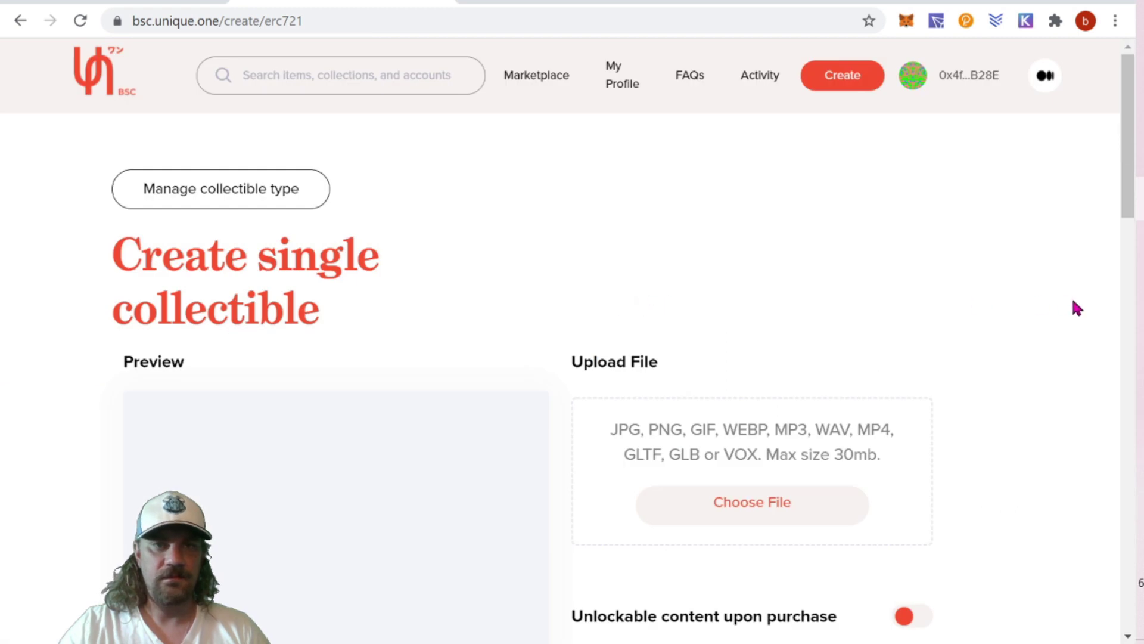
- Upload bit-rush-bull from Downloads as the single collectible's artwork
scroll(1076, 308, down, 3)
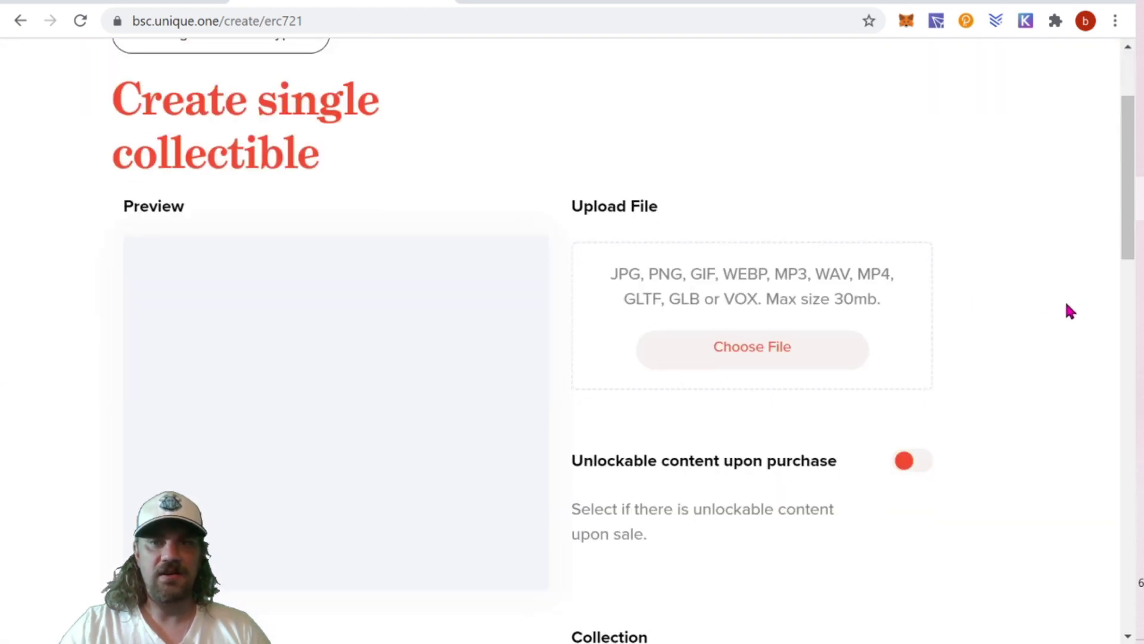
click(765, 353)
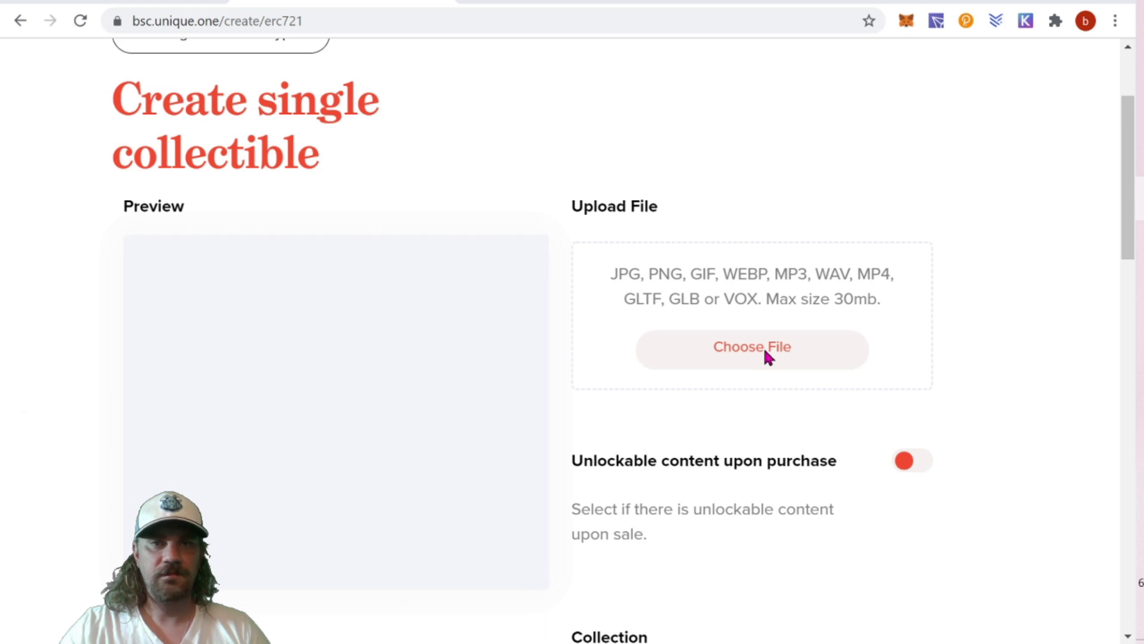
click(219, 213)
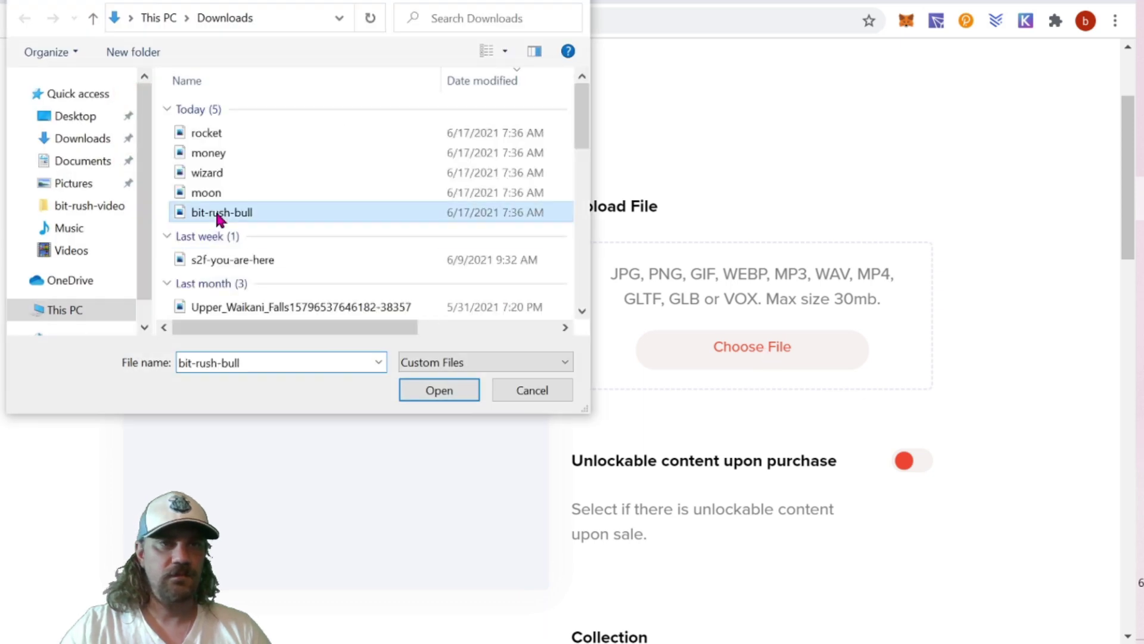
click(447, 393)
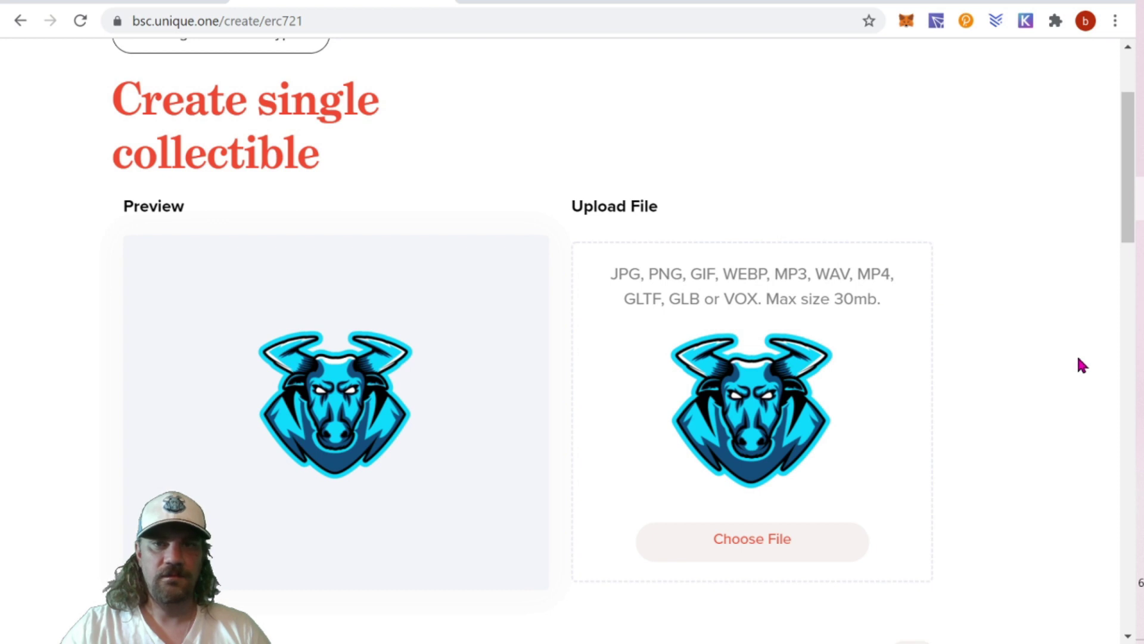
scroll(1083, 365, down, 3)
scroll(1073, 353, down, 8)
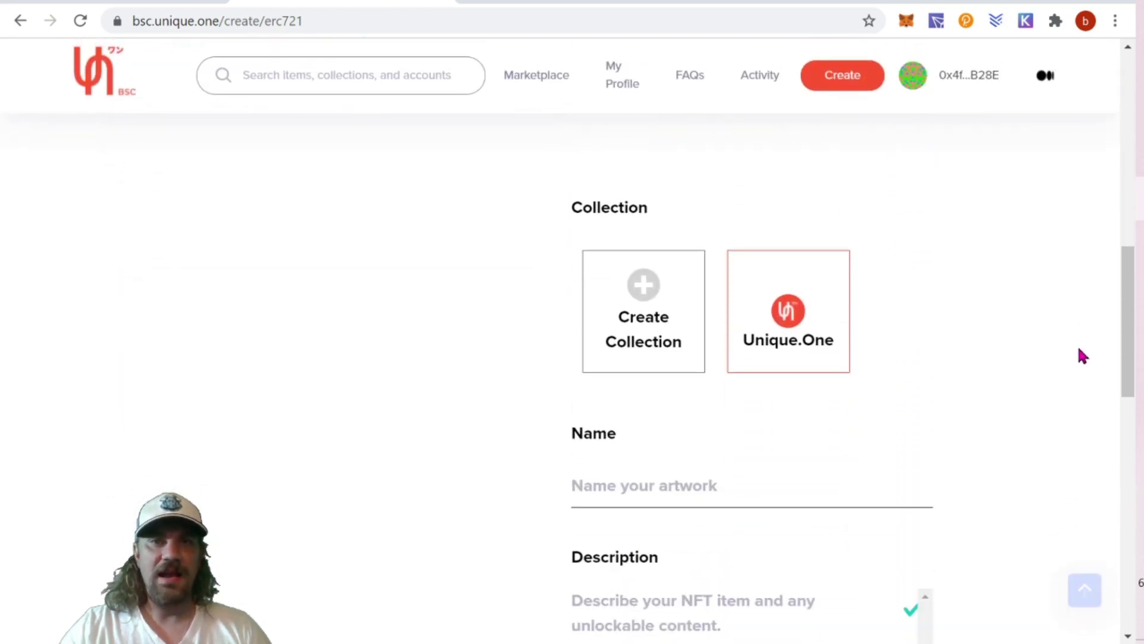
scroll(1080, 354, up, 10)
scroll(1079, 352, down, 4)
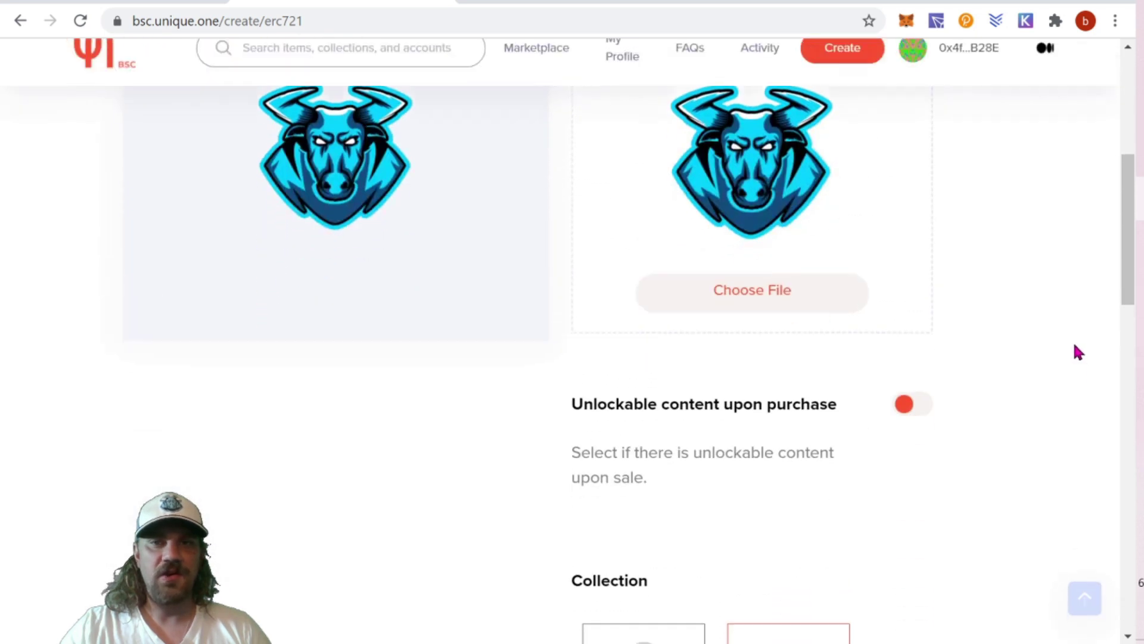
scroll(1079, 352, down, 4)
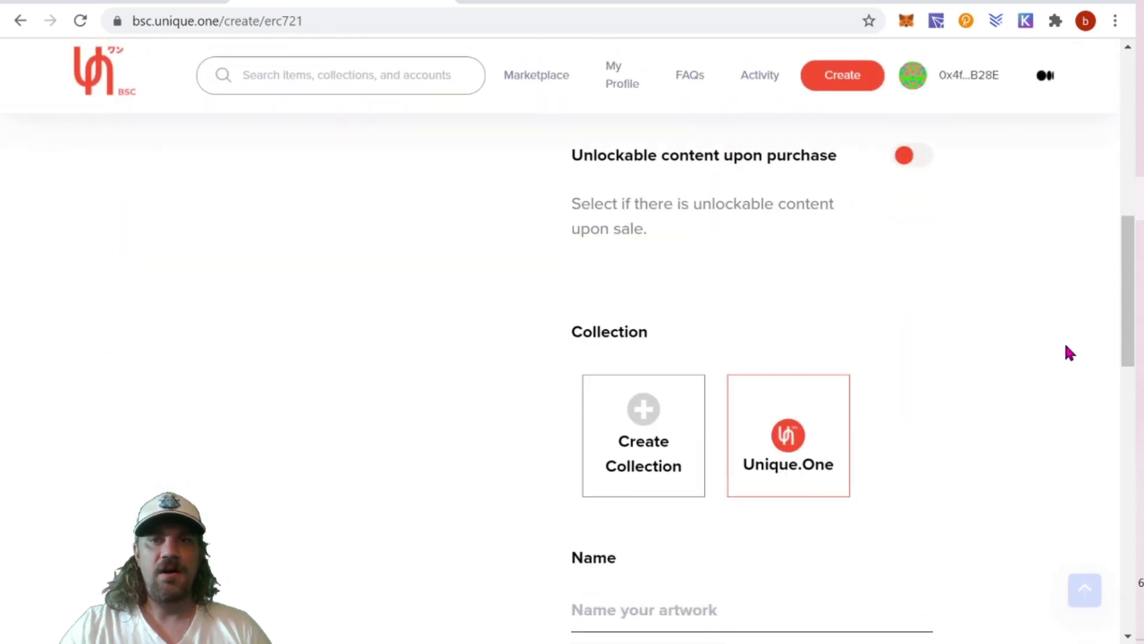
scroll(1066, 346, down, 1)
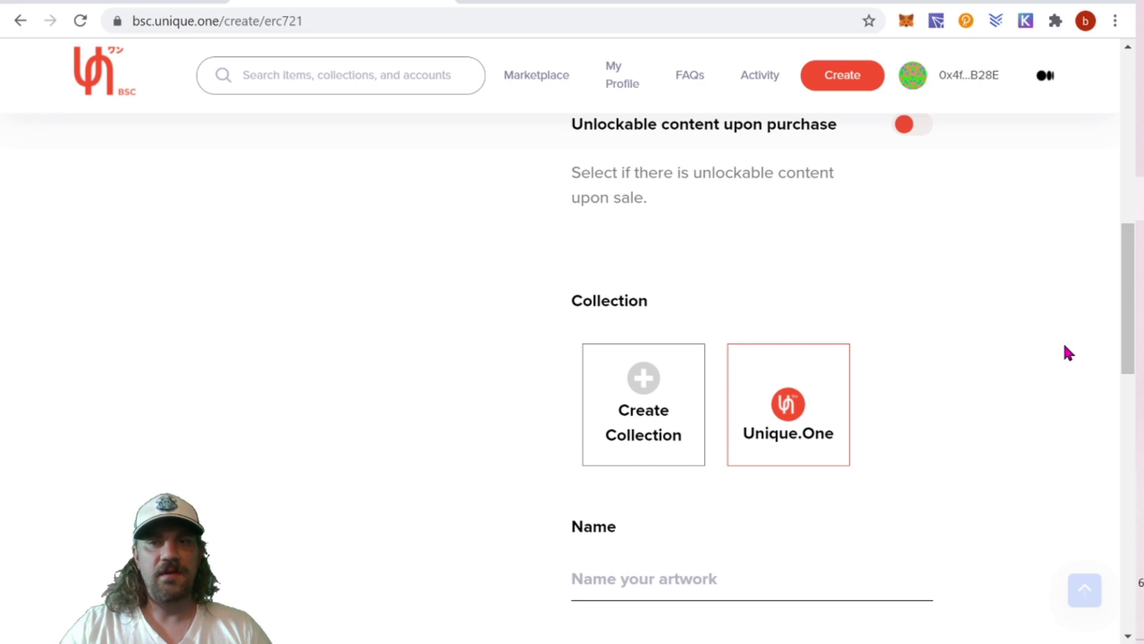
scroll(1068, 352, down, 1)
scroll(1064, 346, up, 1)
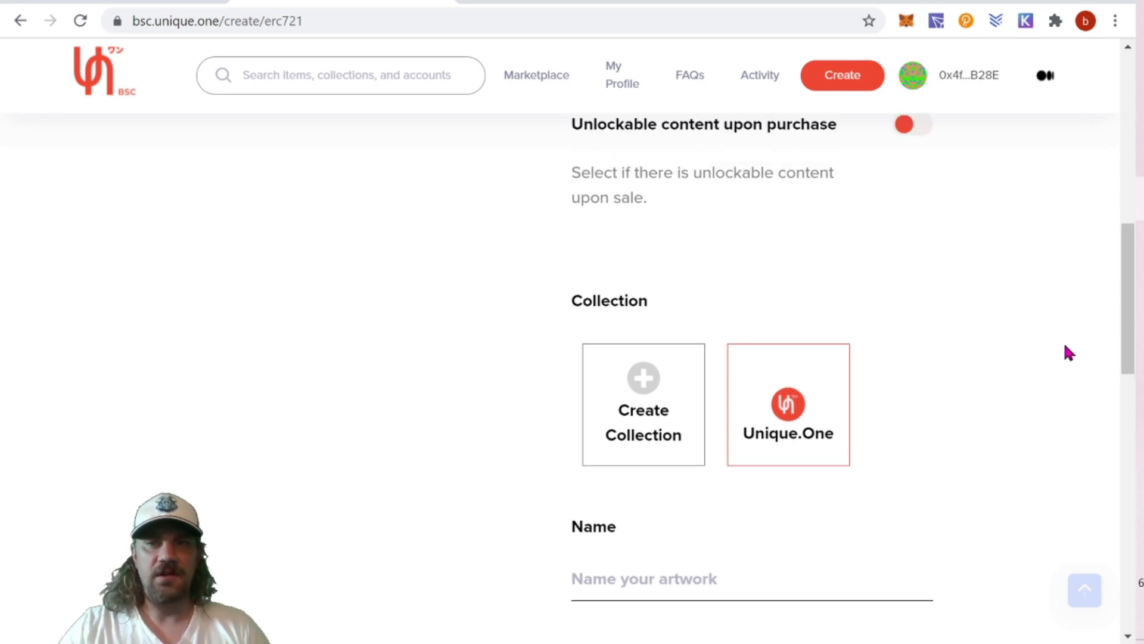
scroll(1065, 348, down, 1)
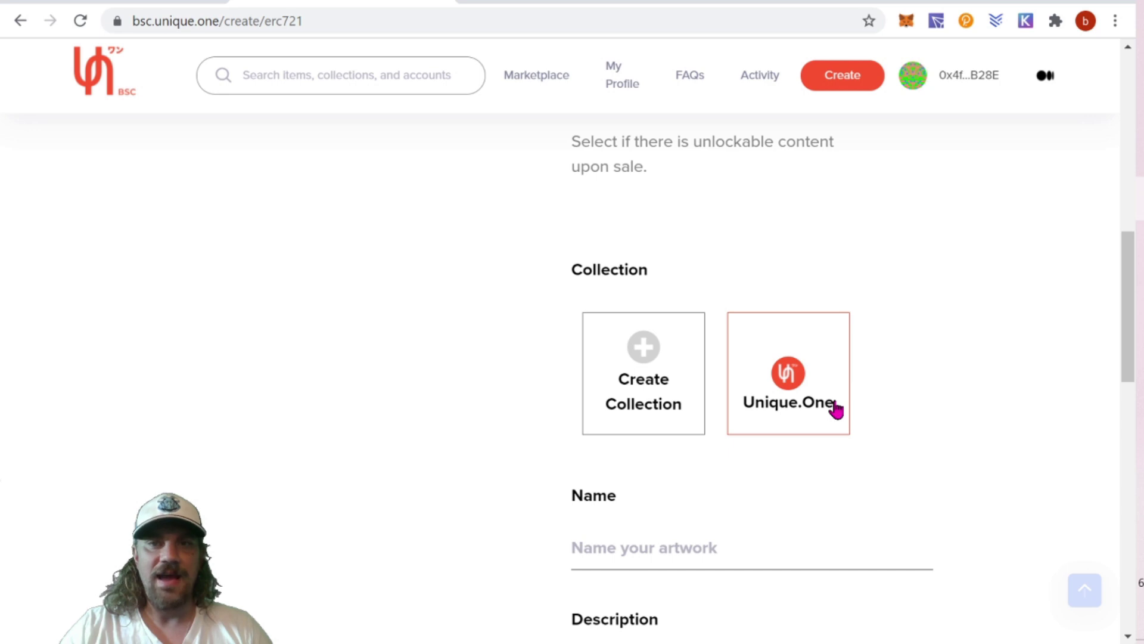
- Start a new ERC721 collection and set bit-rush-bull as its picture
click(636, 398)
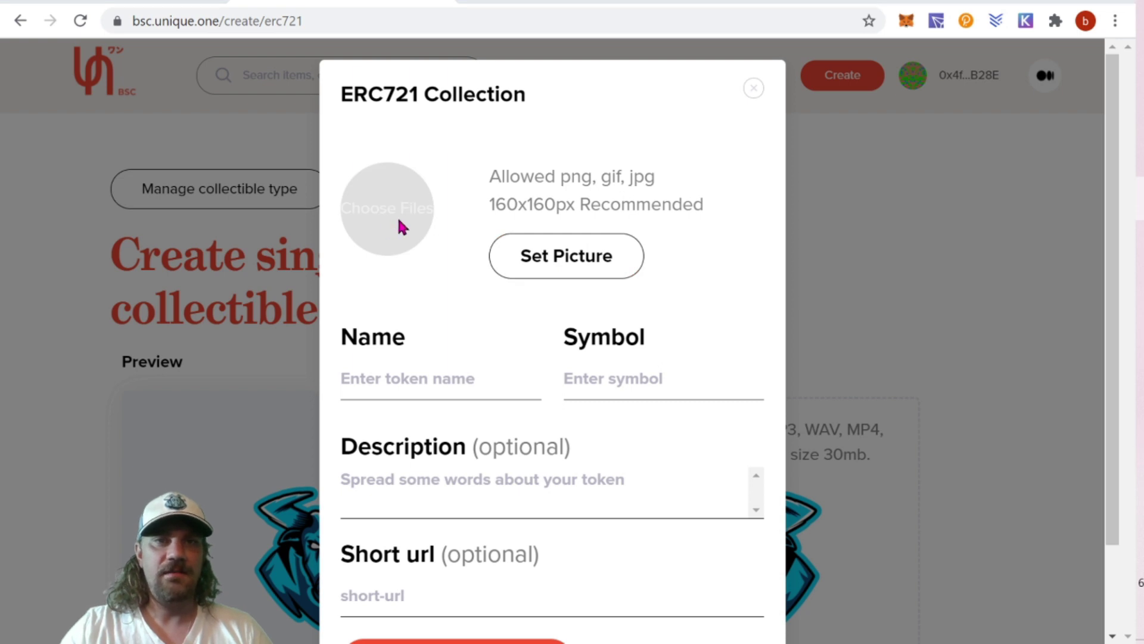
click(534, 255)
click(239, 213)
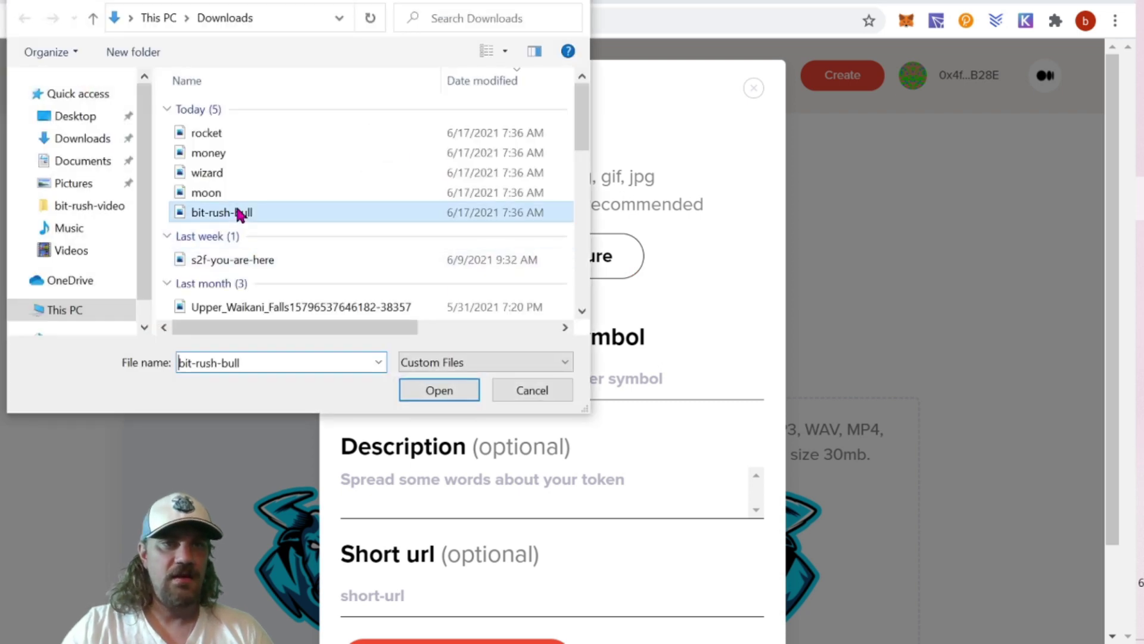
click(431, 394)
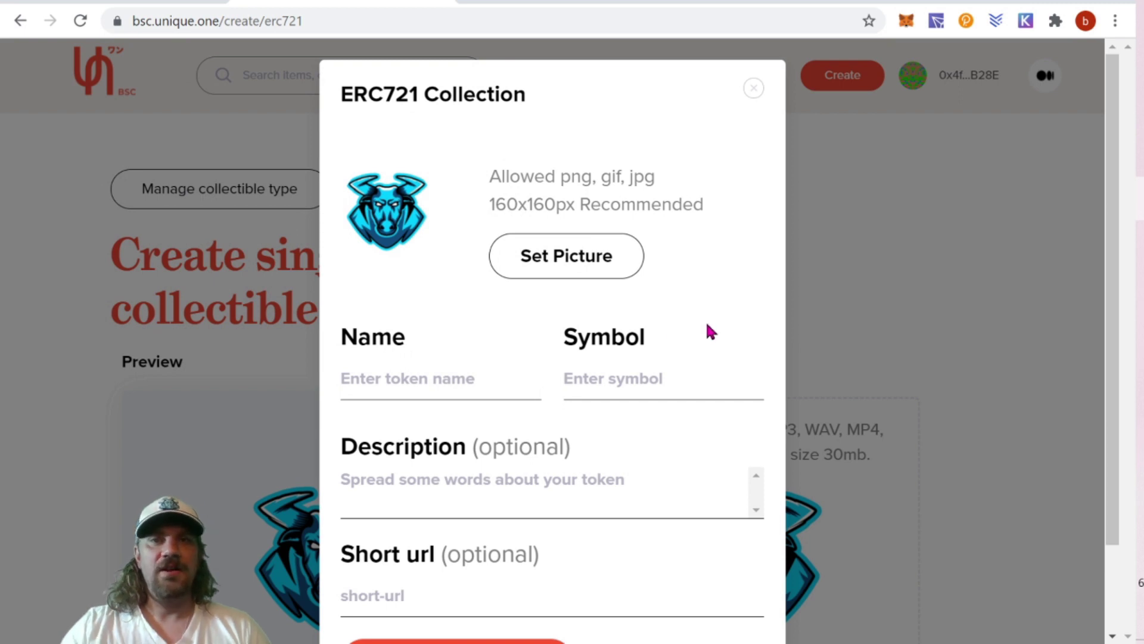
- Name the collection Bullish with symbol BULL and paste in its description
click(420, 386)
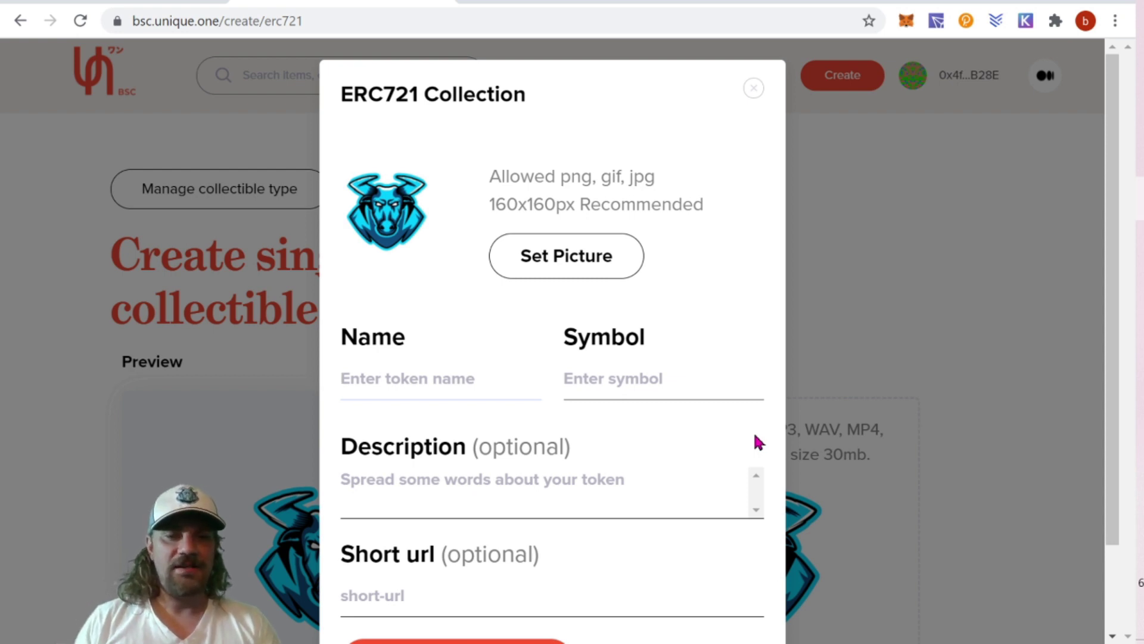
text(Bullish)
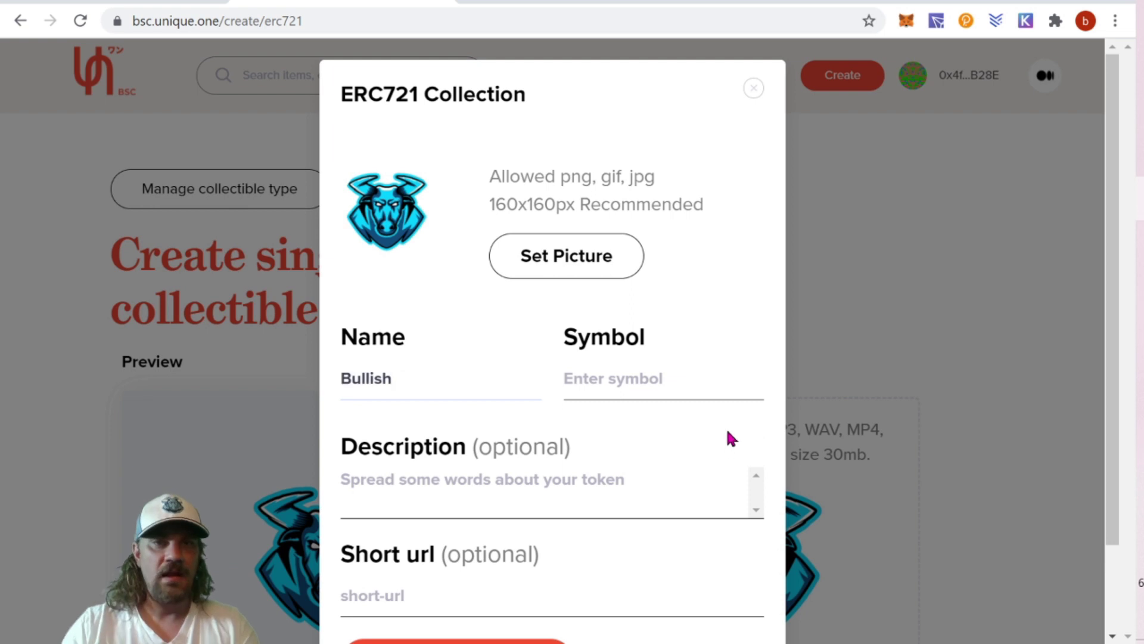
click(669, 385)
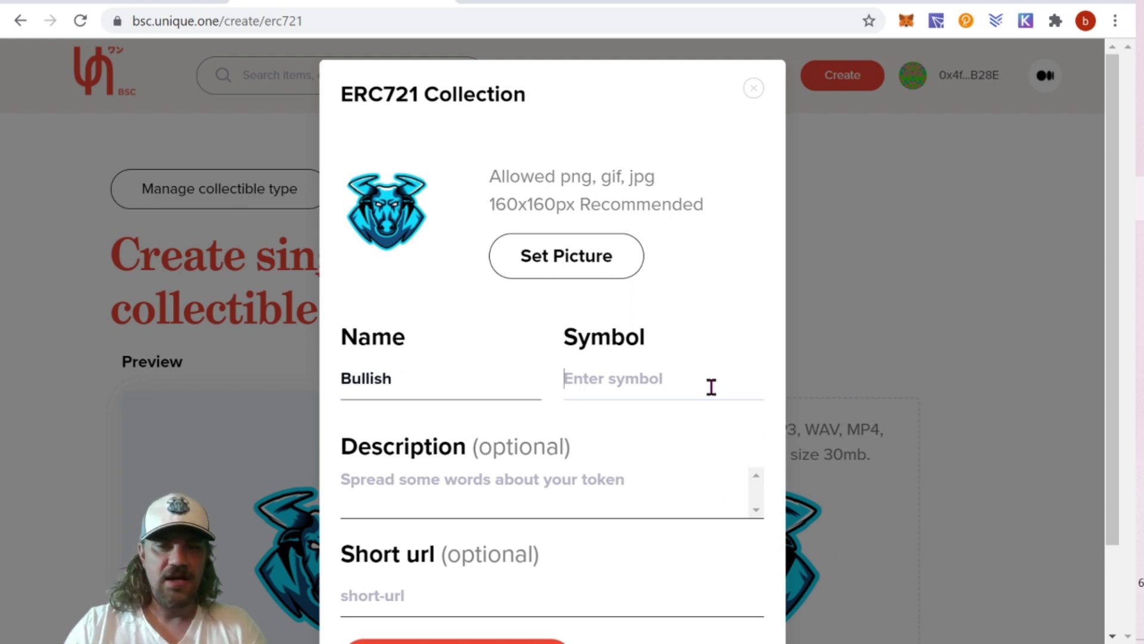
text(BULL)
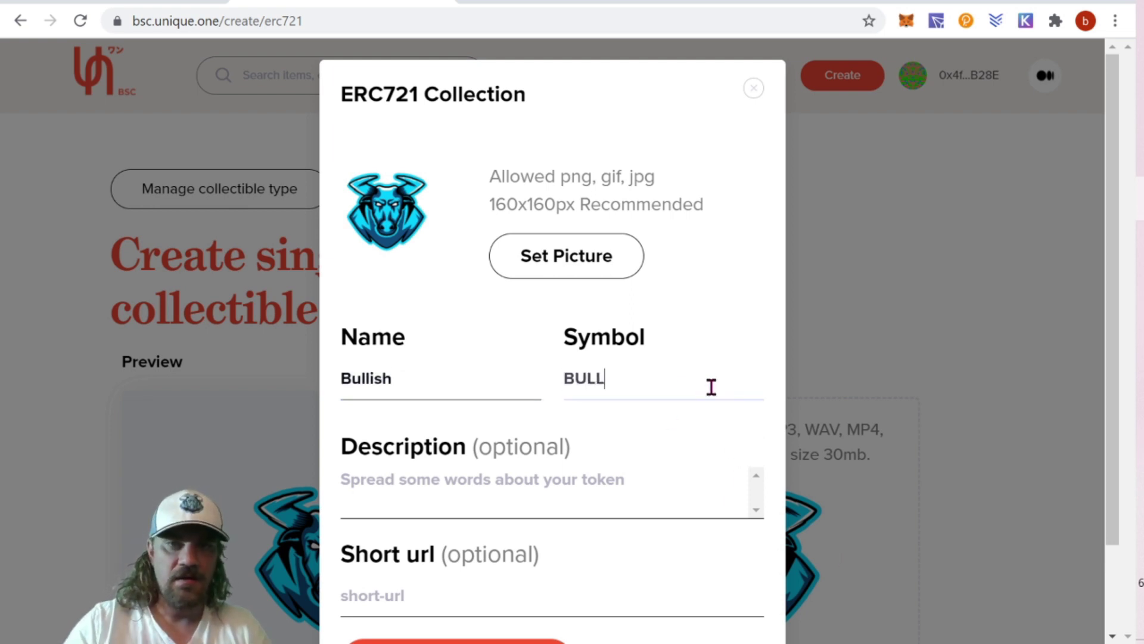
scroll(762, 426, down, 1)
scroll(760, 426, down, 1)
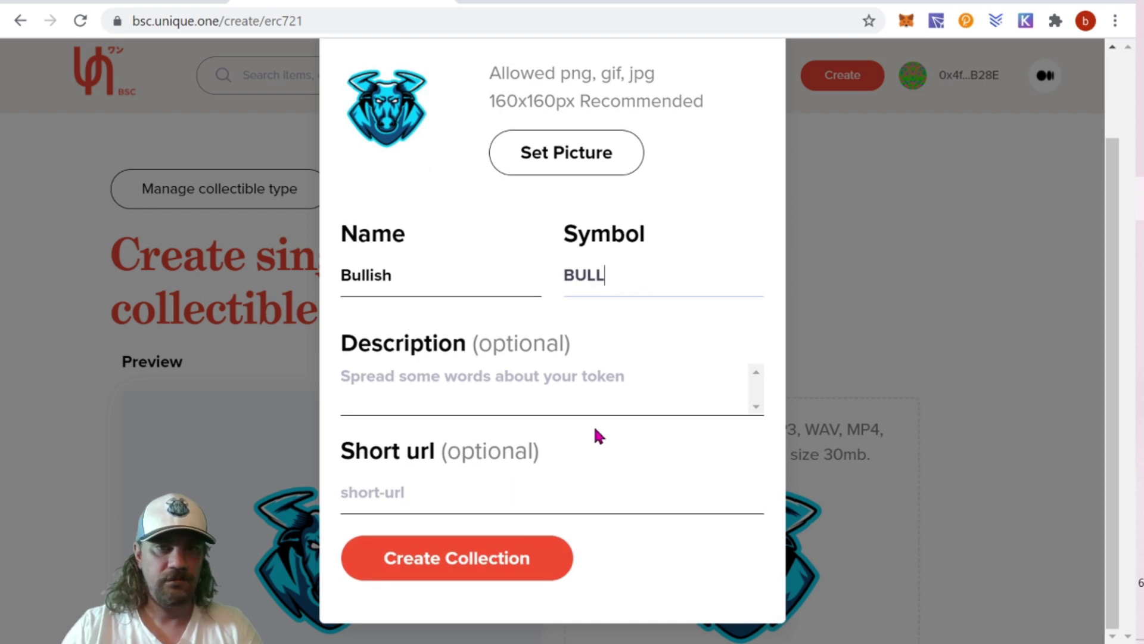
key(Tab)
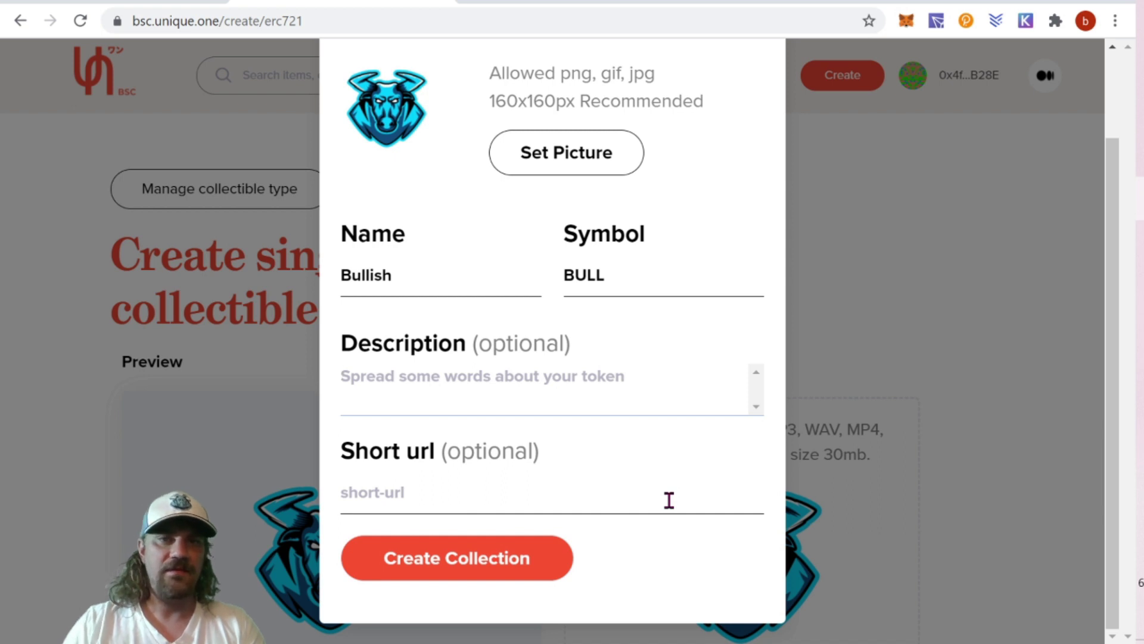
text(A collection of Bullish NFTs crafted by YouTuber, Bit-Rush Crypto.)
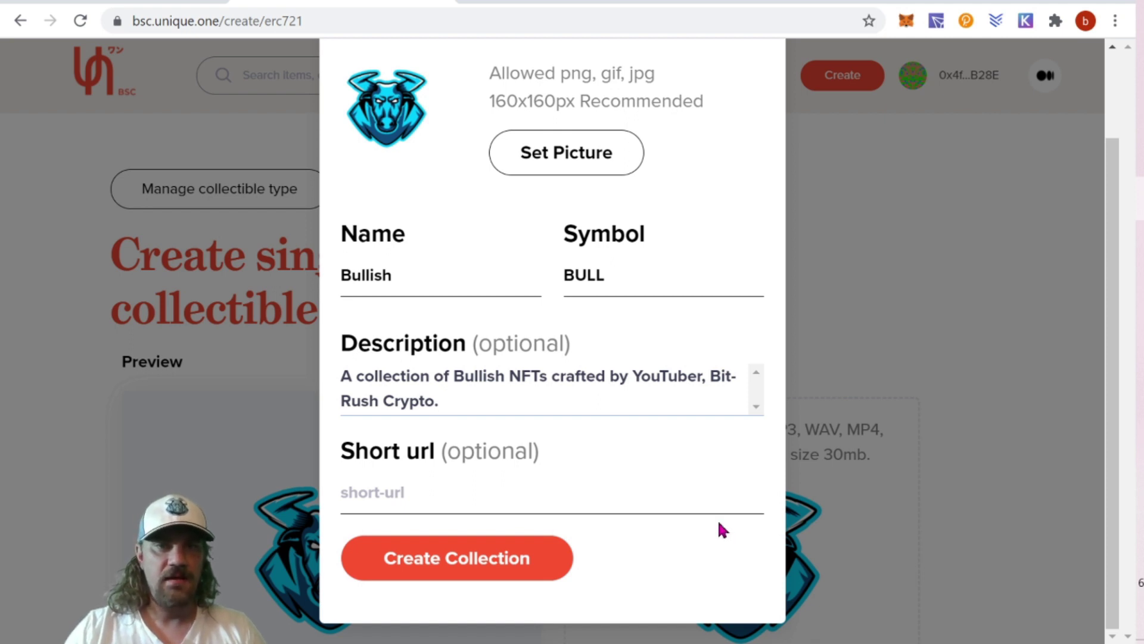
- Enter bullish as the collection's short url
click(384, 495)
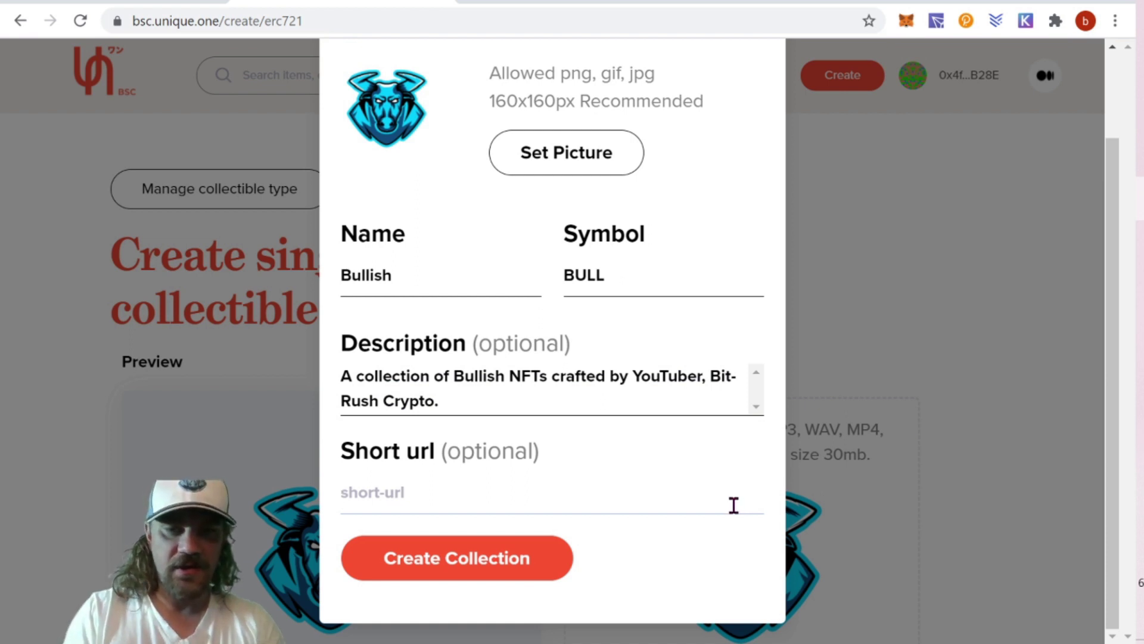
text(b)
key(BackSpace)
text(bu)
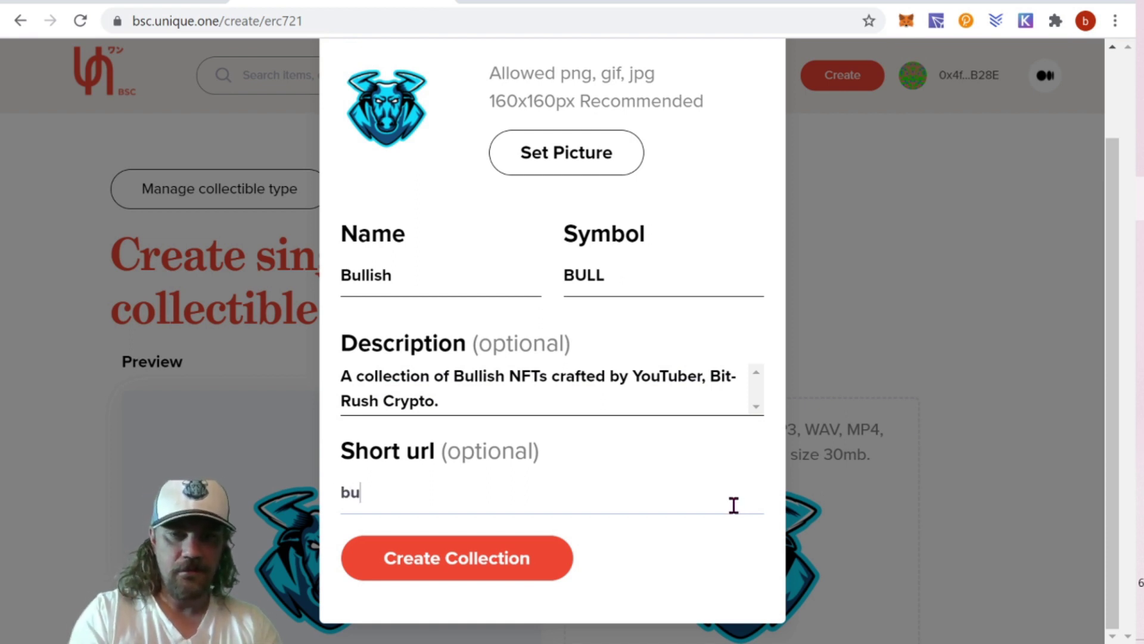
text(llish)
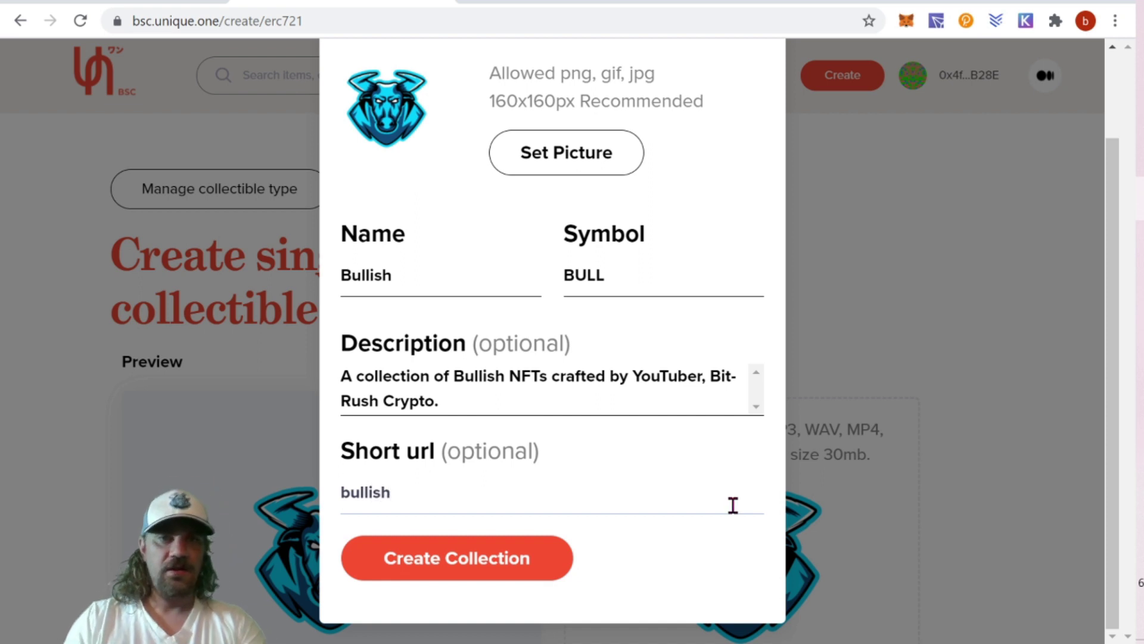
click(696, 546)
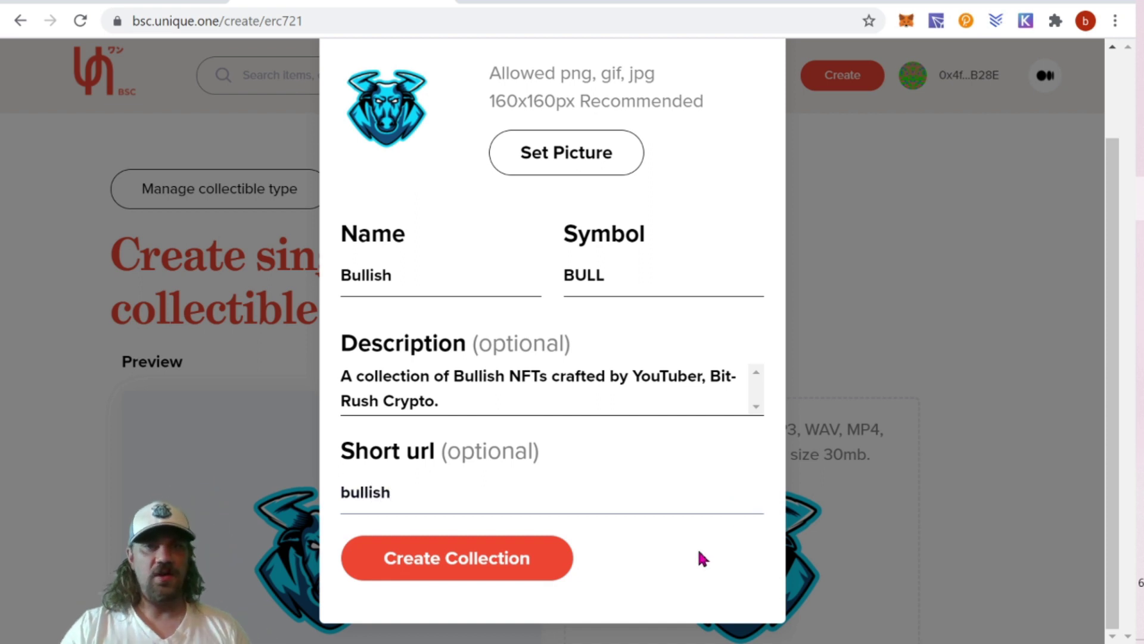
click(483, 494)
scroll(713, 519, up, 2)
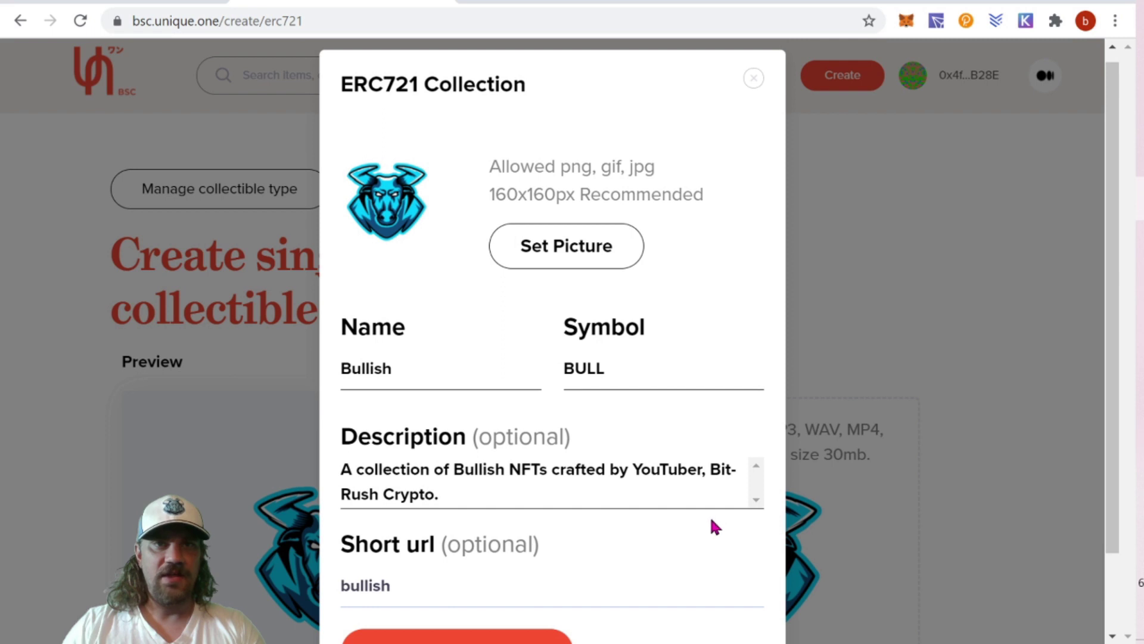
scroll(710, 524, down, 2)
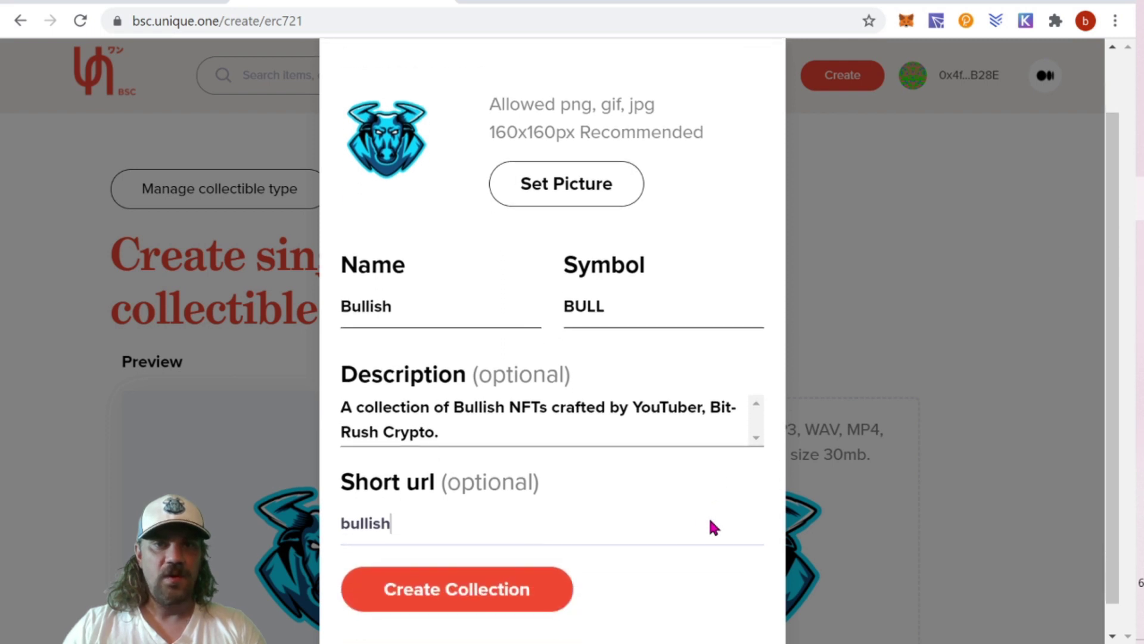
- Create the Bullish collection and confirm its deployment transaction in MetaMask
click(499, 602)
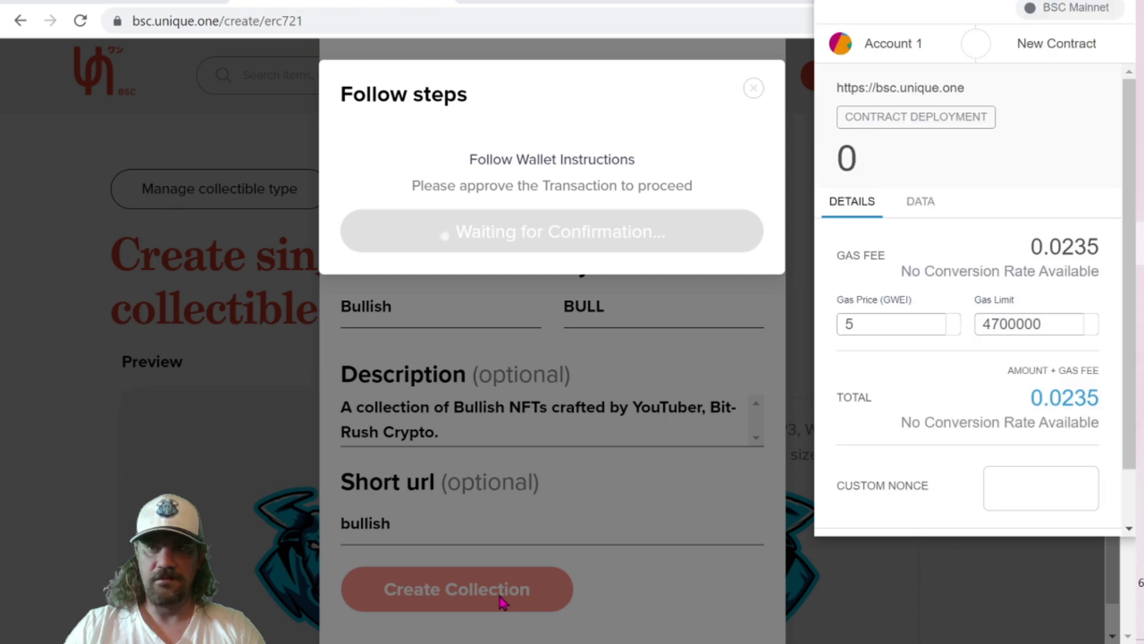
scroll(1067, 373, down, 1)
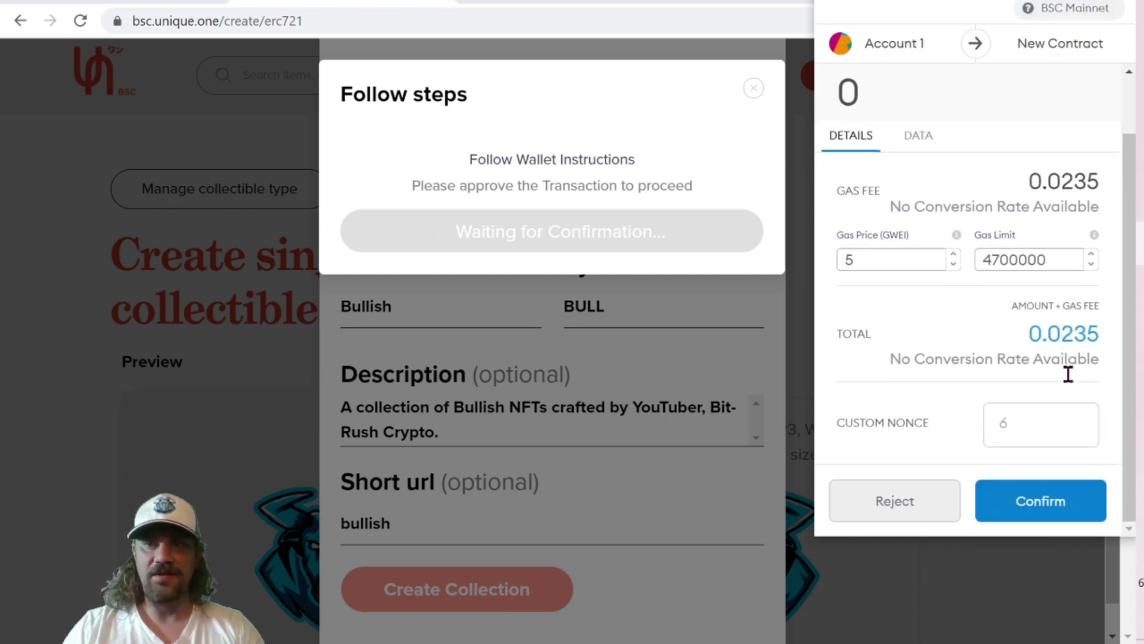
click(1044, 504)
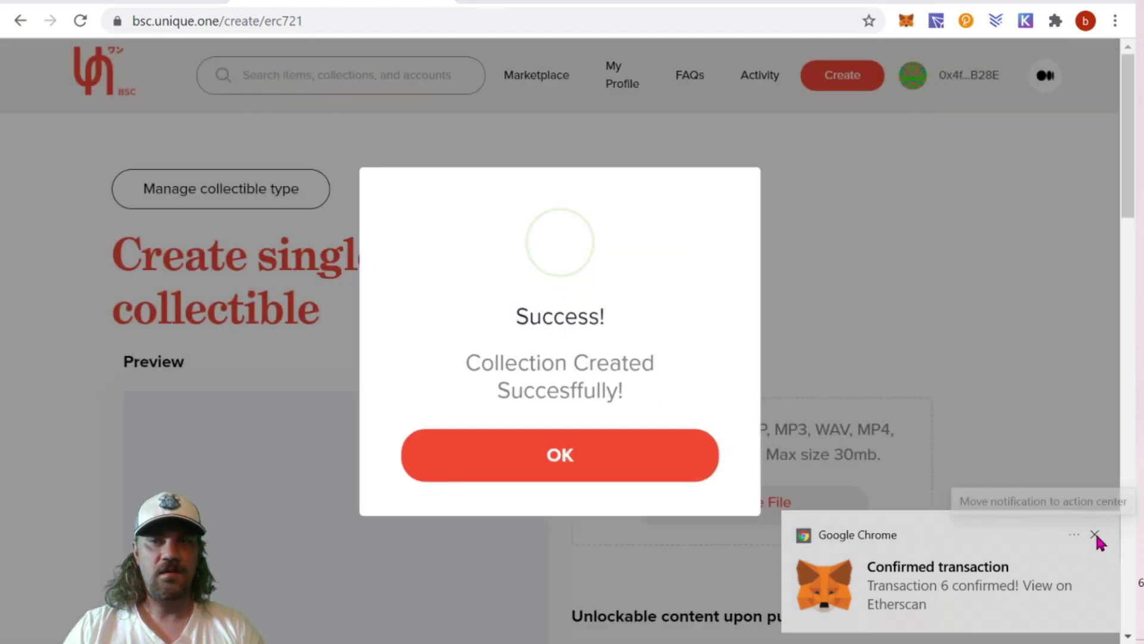
click(1095, 535)
- Acknowledge the Success message and select Bullish (BULL) as the collectible's collection
click(587, 466)
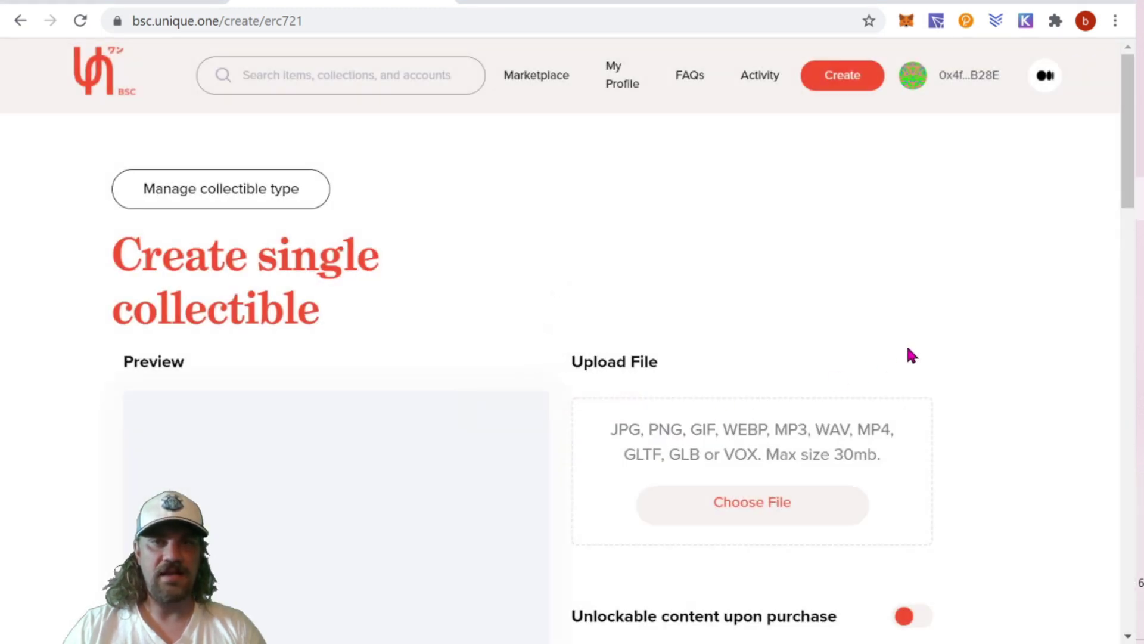
scroll(907, 351, down, 4)
scroll(954, 353, up, 4)
scroll(980, 346, down, 3)
scroll(989, 345, down, 8)
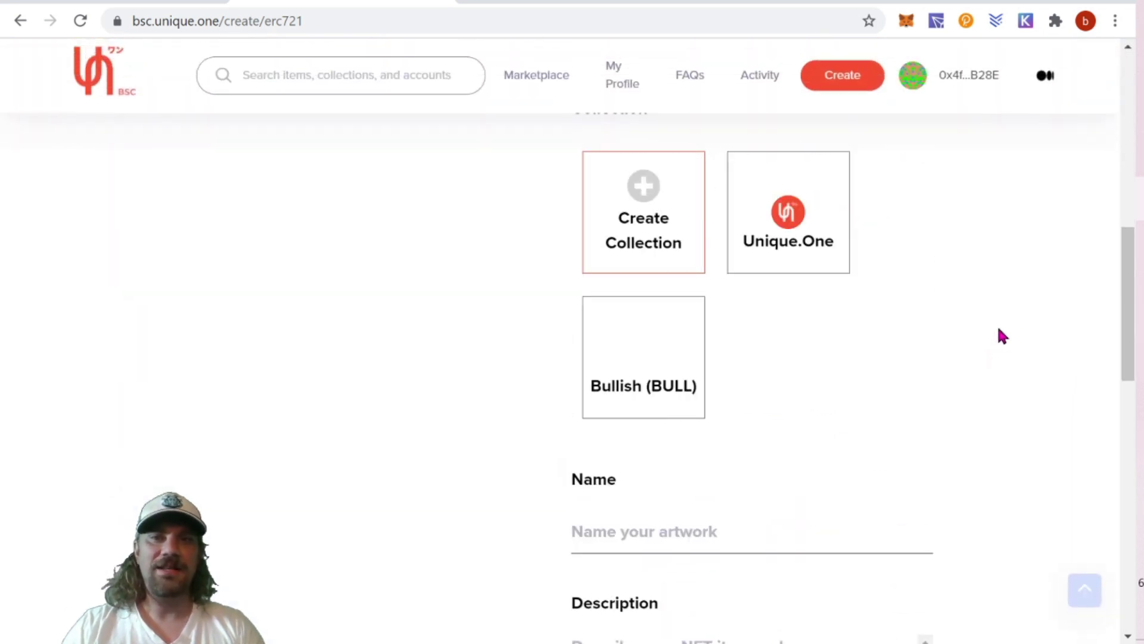
click(675, 356)
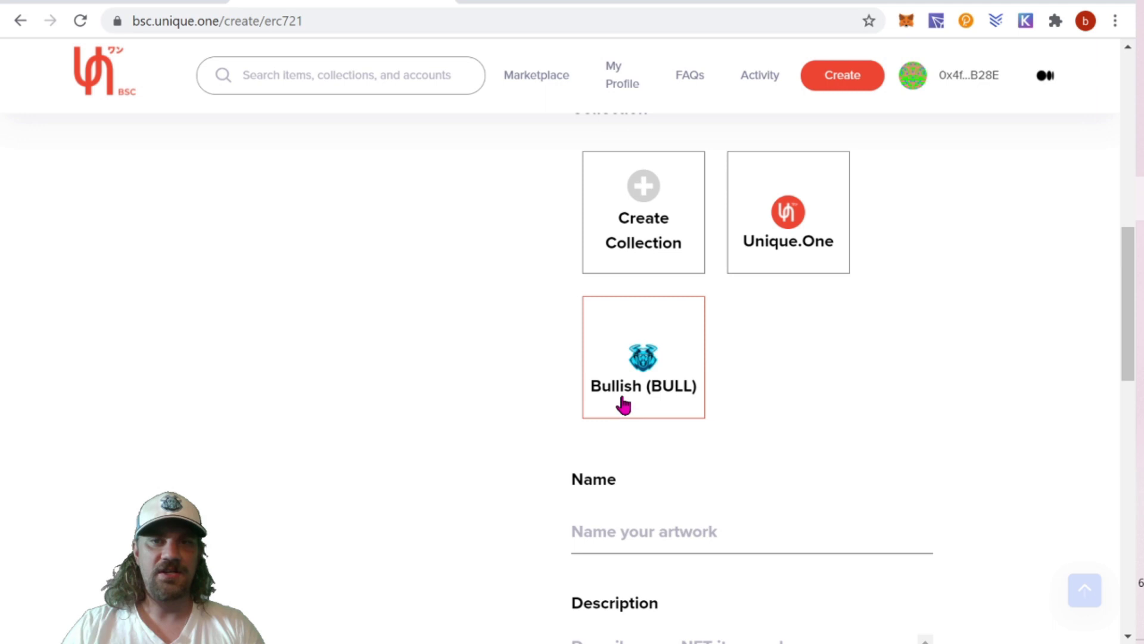
scroll(929, 365, up, 3)
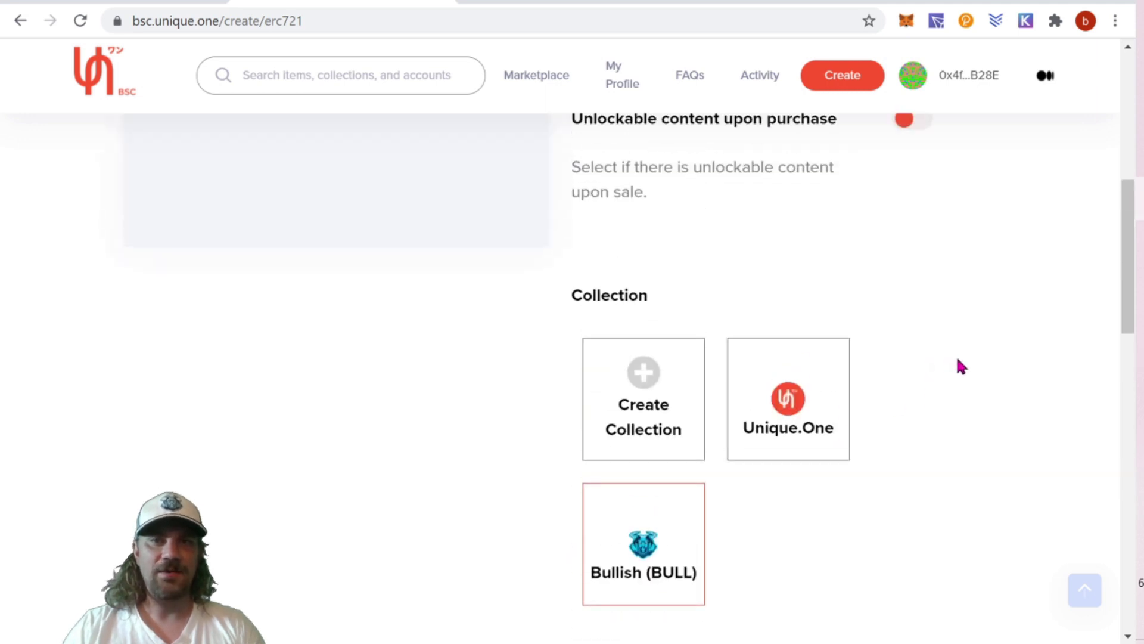
scroll(831, 417, down, 1)
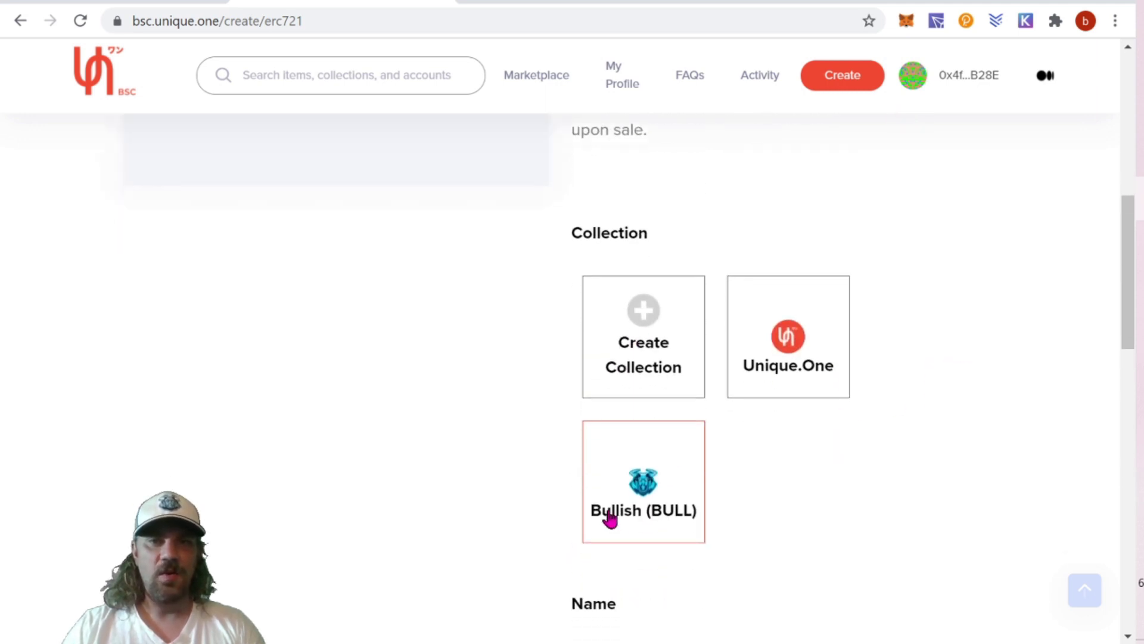
scroll(1017, 476, up, 7)
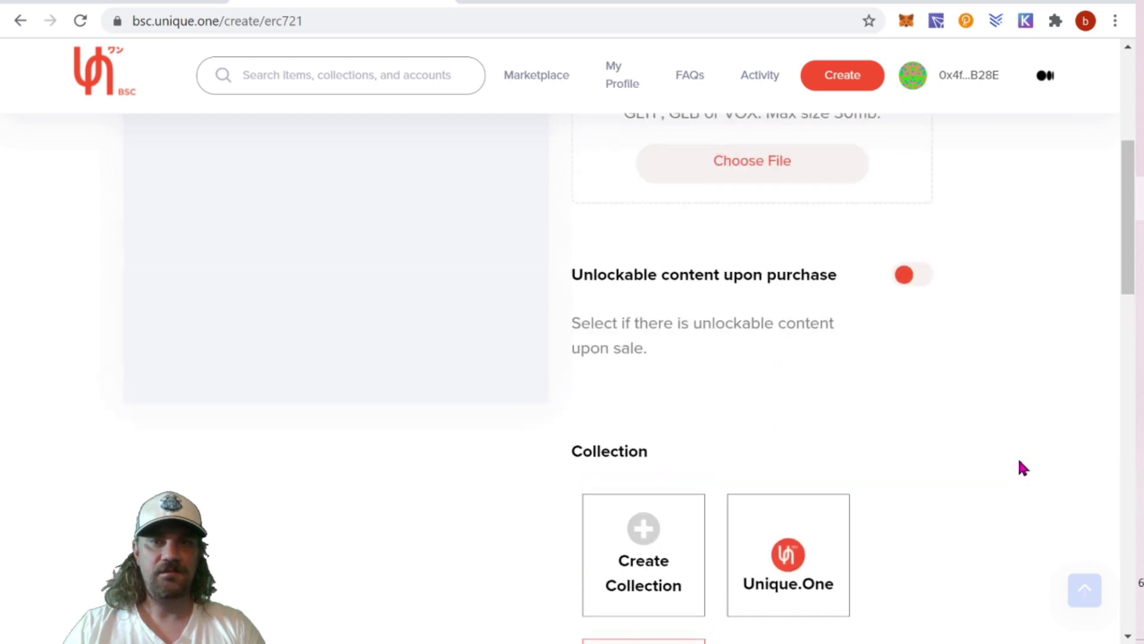
- Load the rocket image from Downloads as the collectible's file and check the preview
click(762, 383)
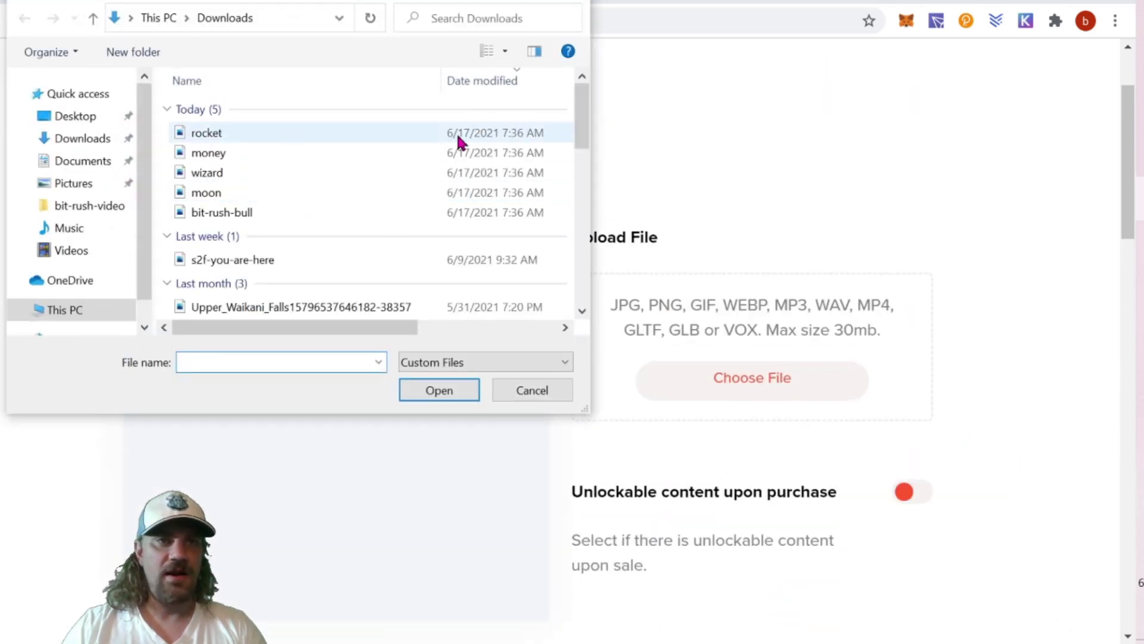
click(222, 137)
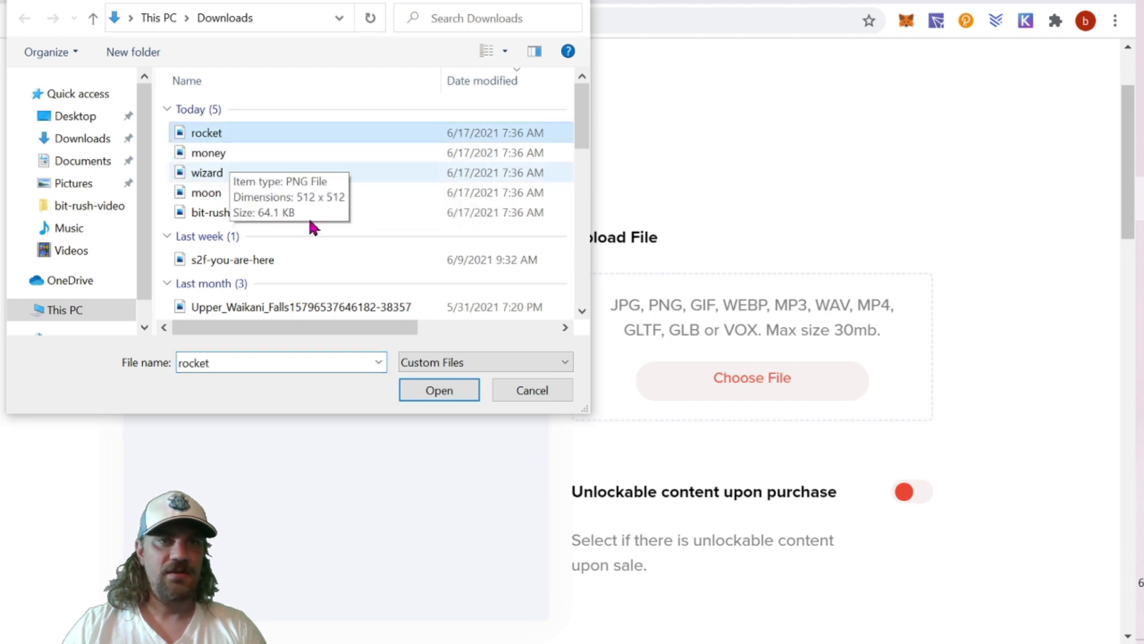
click(439, 390)
scroll(1091, 368, down, 10)
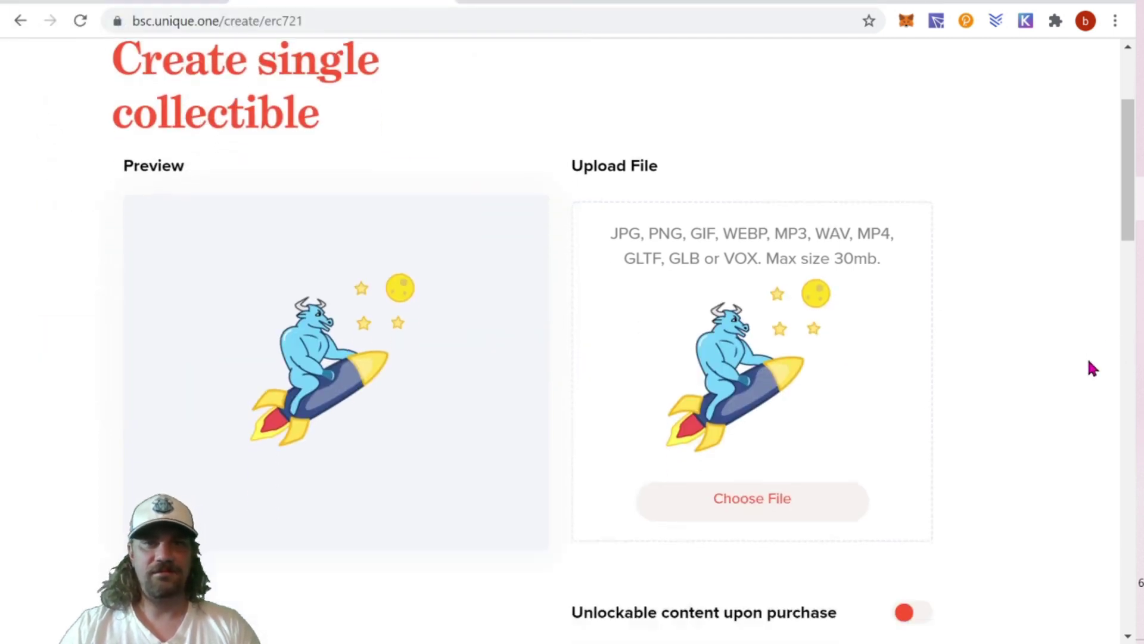
scroll(1090, 369, down, 3)
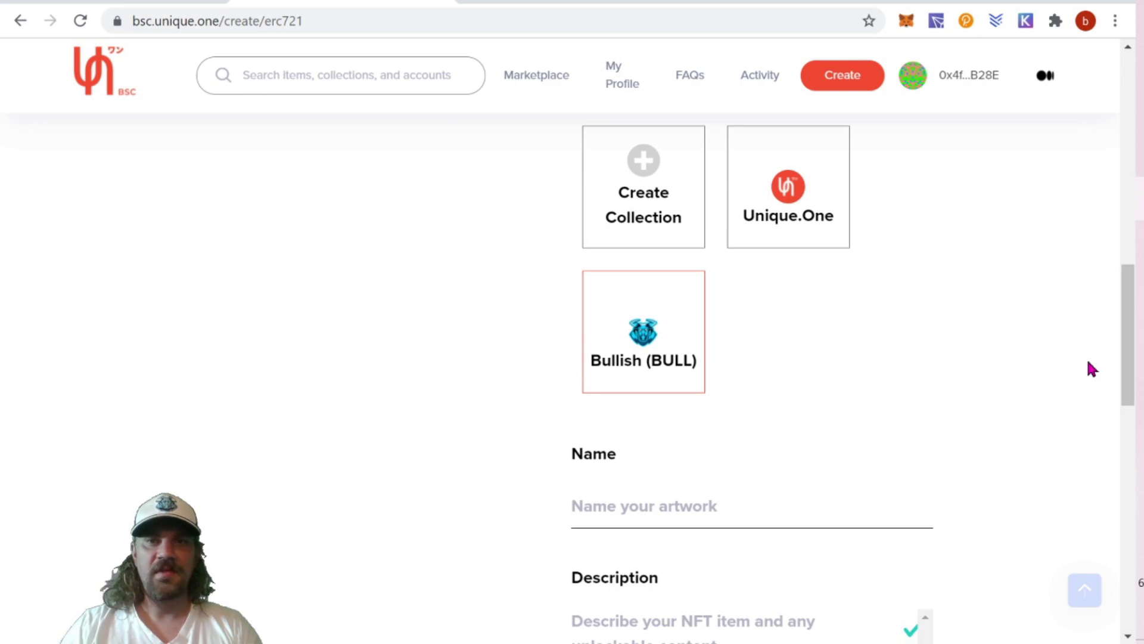
scroll(1082, 367, up, 11)
scroll(1080, 371, up, 3)
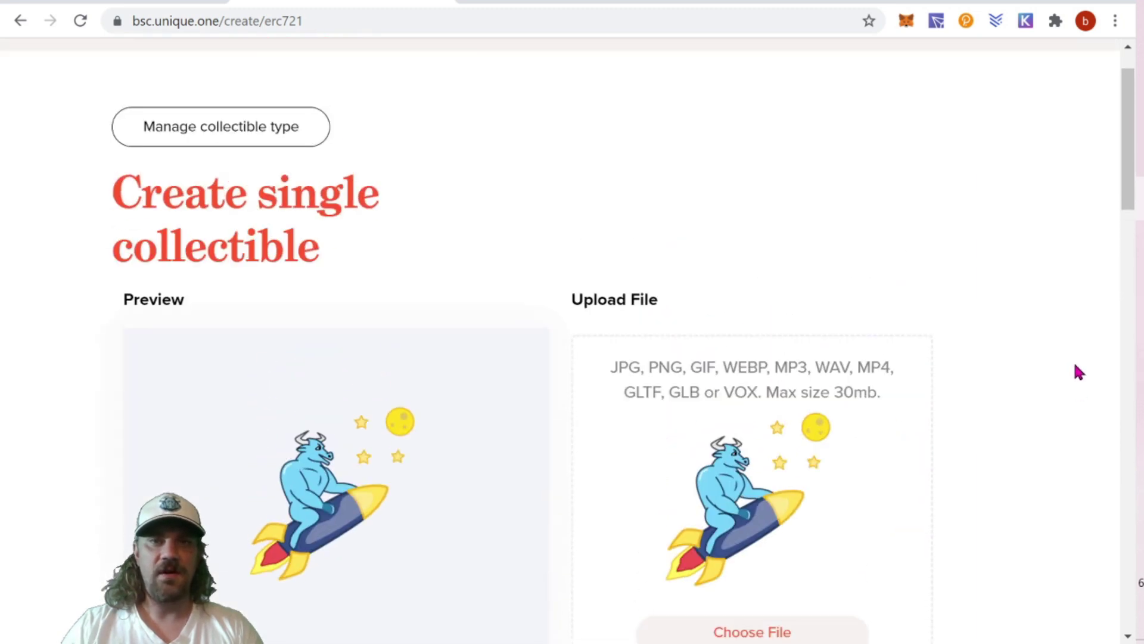
scroll(1080, 372, down, 14)
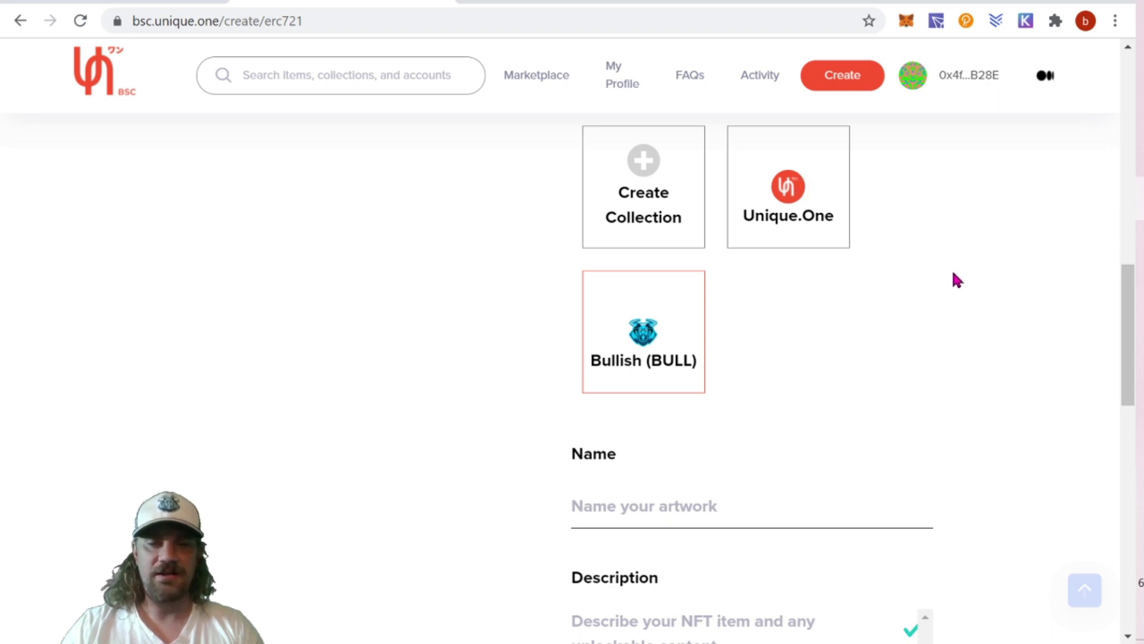
scroll(952, 274, down, 4)
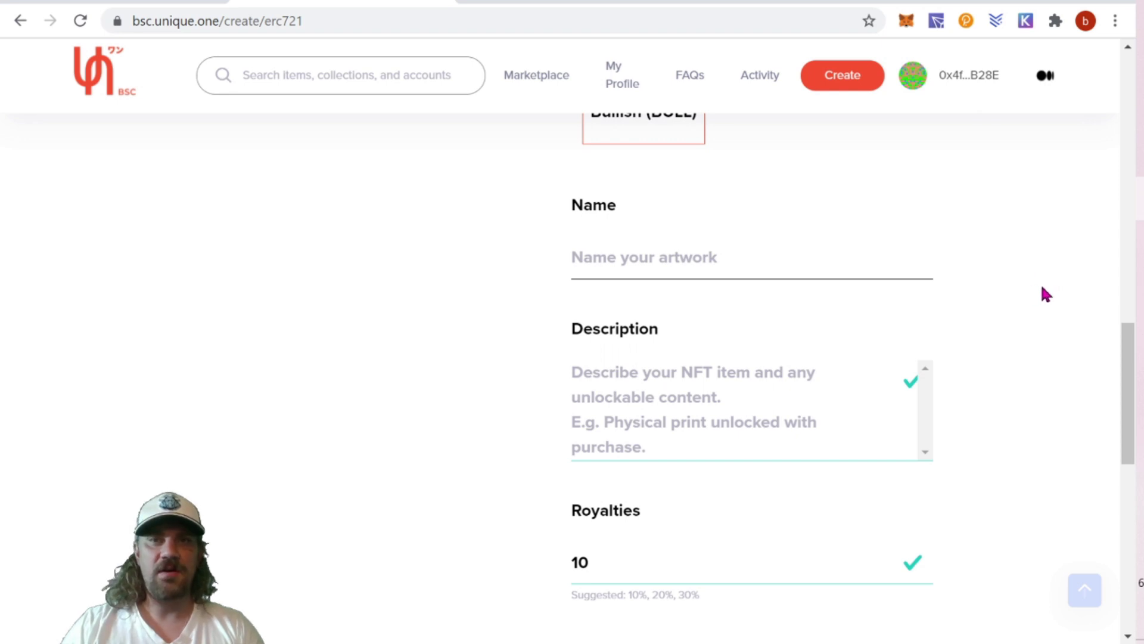
- Enter 'Rocket Ridin'' as the name and paste 'Rockets to the Moon! All aboard!' as its description
click(733, 260)
text(Rocket Ridin)
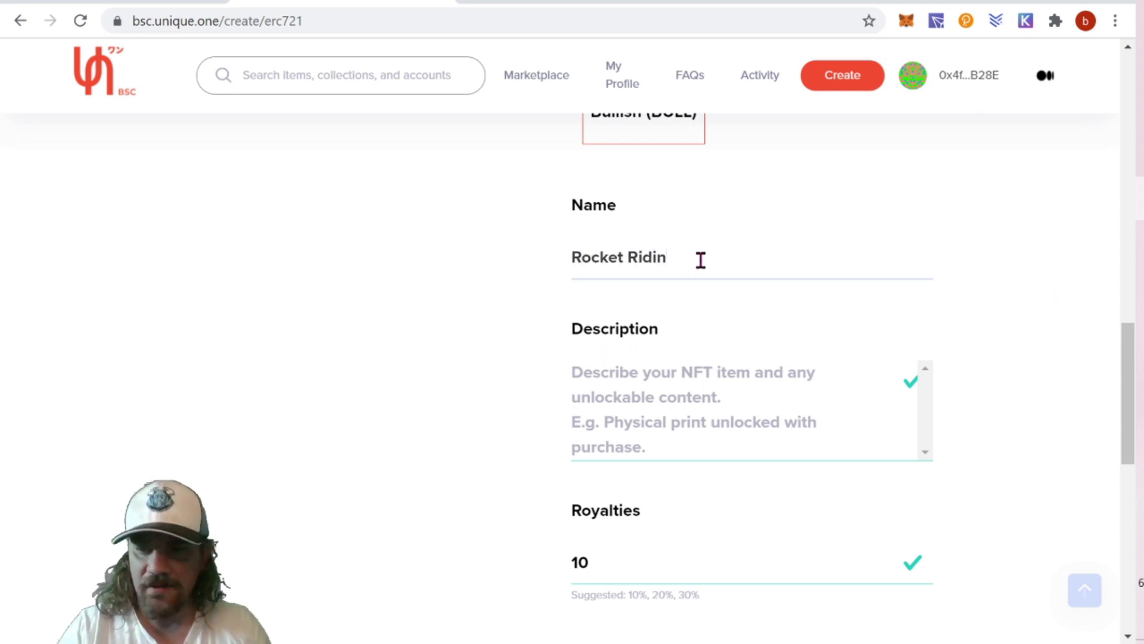
text(')
key(Tab)
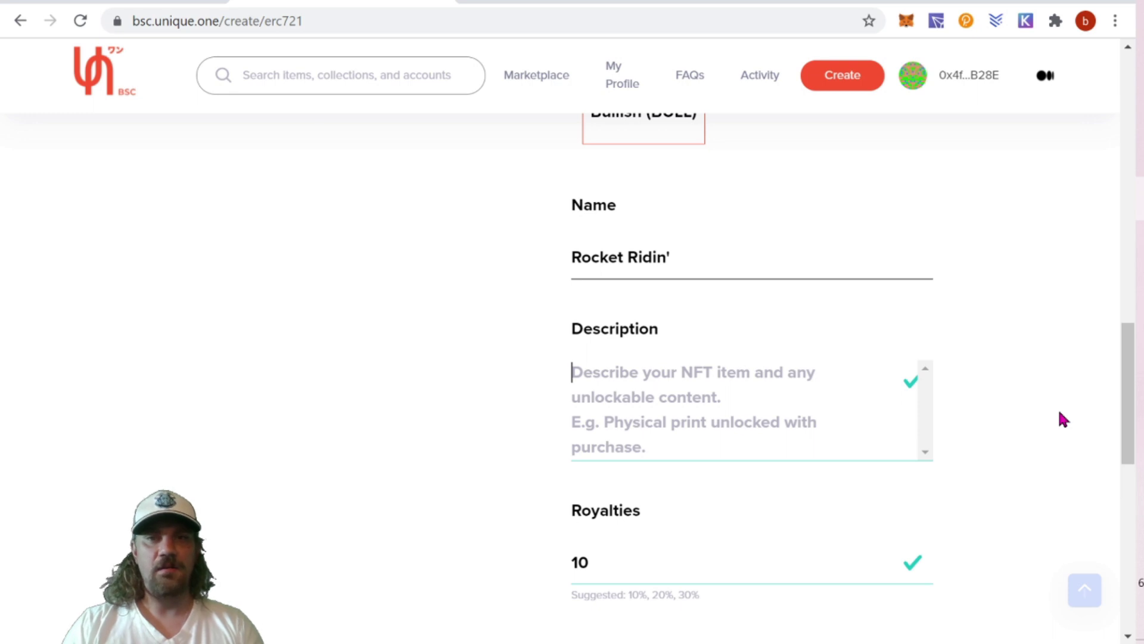
text(Rockets to the Moon! All aboard!)
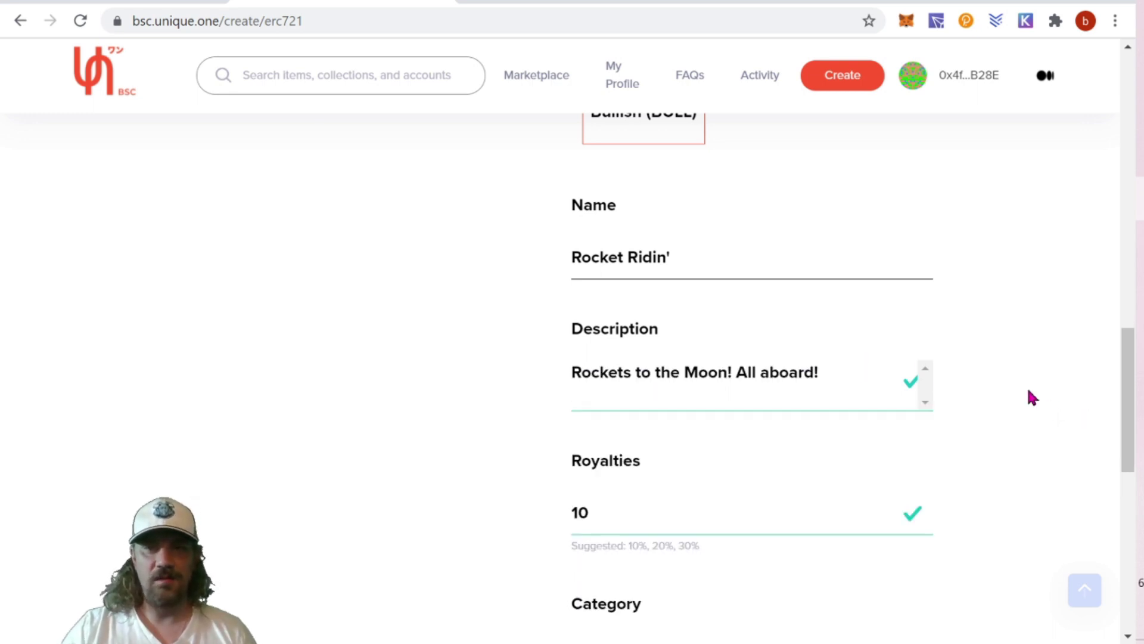
scroll(1029, 394, down, 3)
scroll(1033, 398, down, 2)
- Replace the royalties value 10 with 33
scroll(1032, 406, up, 1)
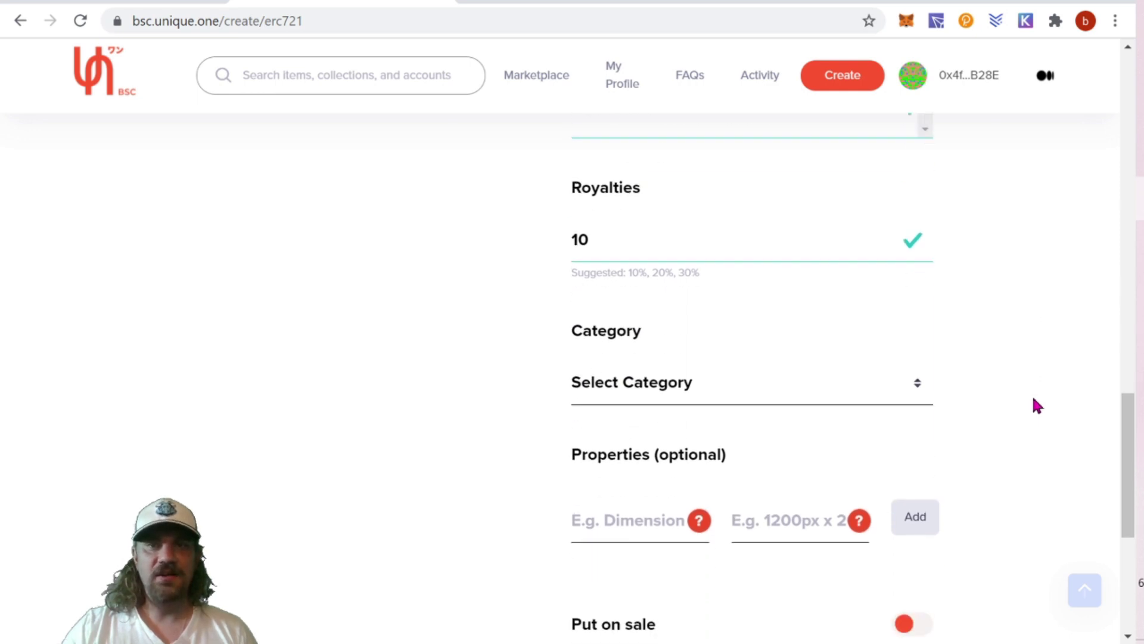
click(628, 292)
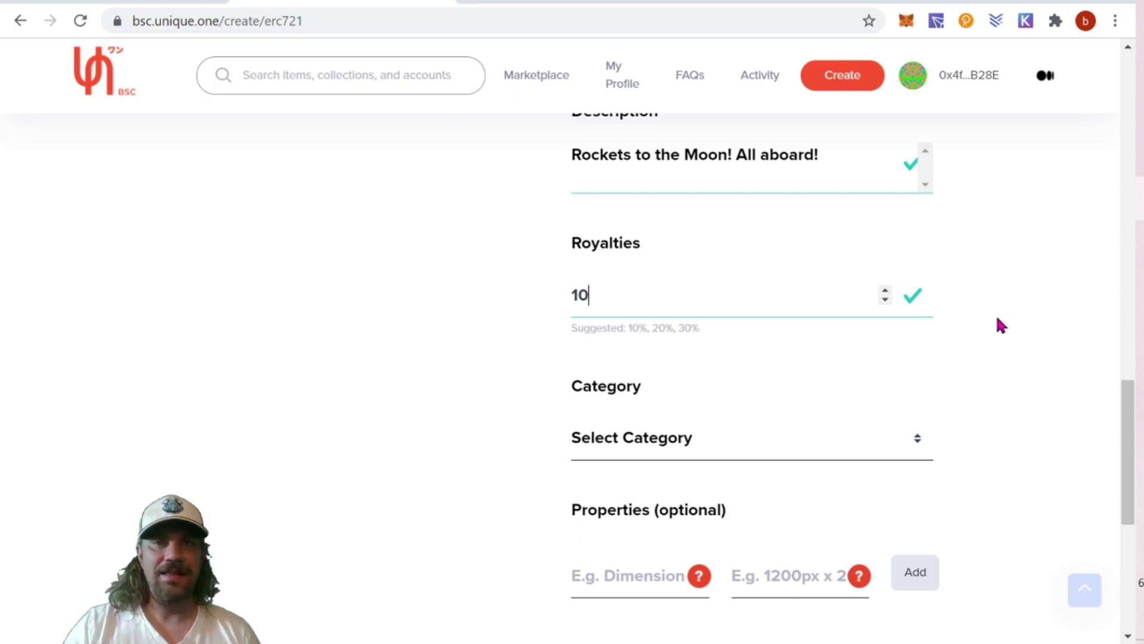
drag(590, 306, 572, 303)
click(712, 301)
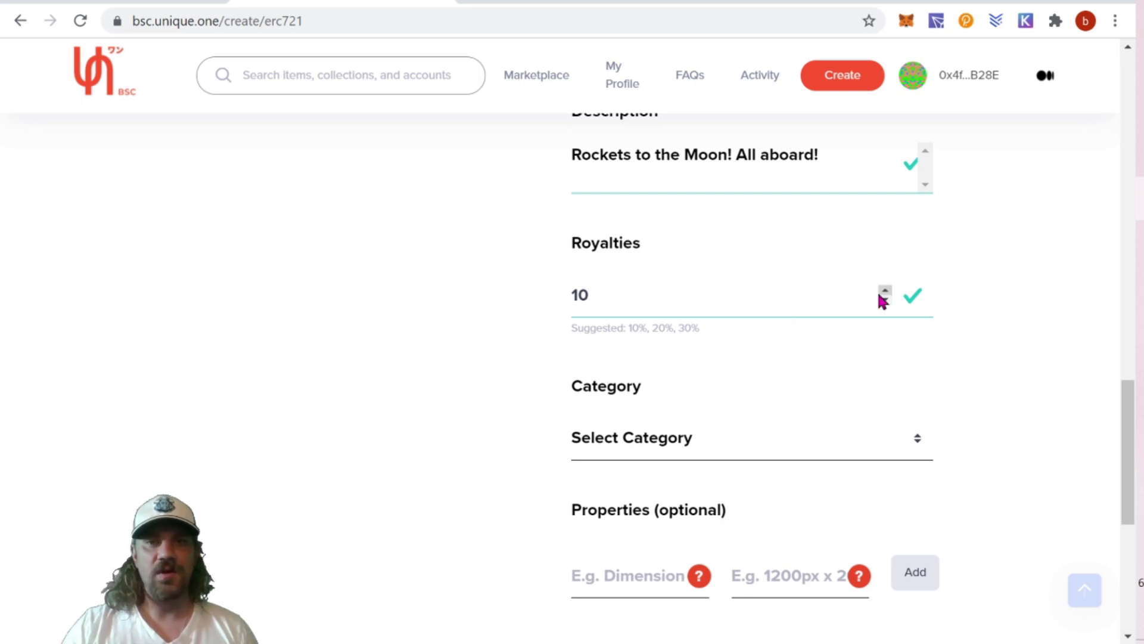
double_click(598, 292)
text(33)
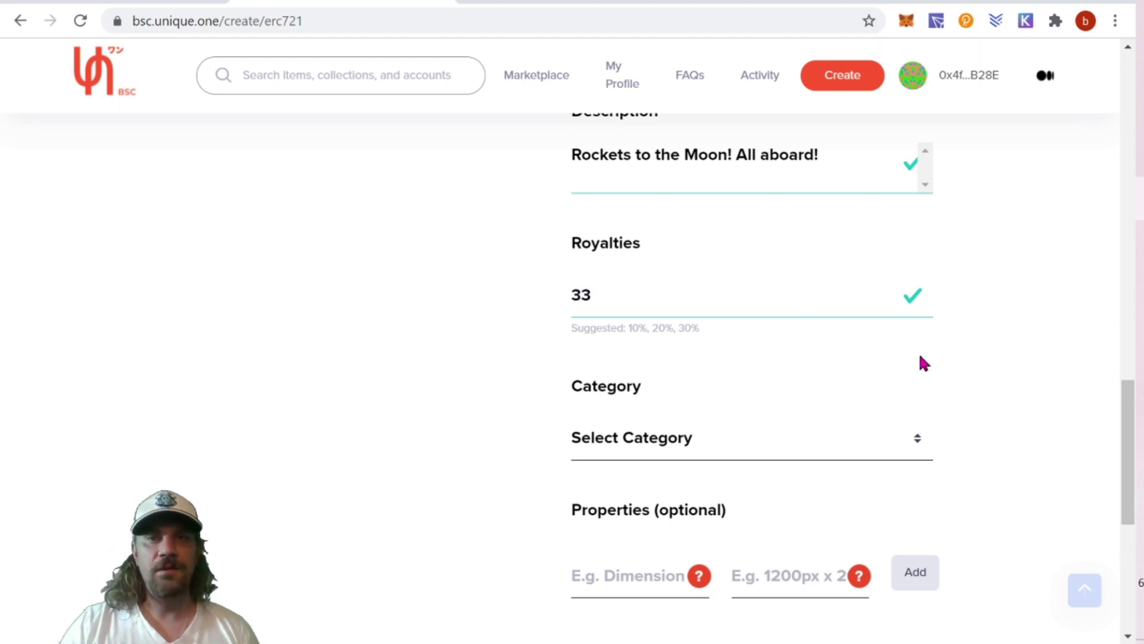
click(624, 296)
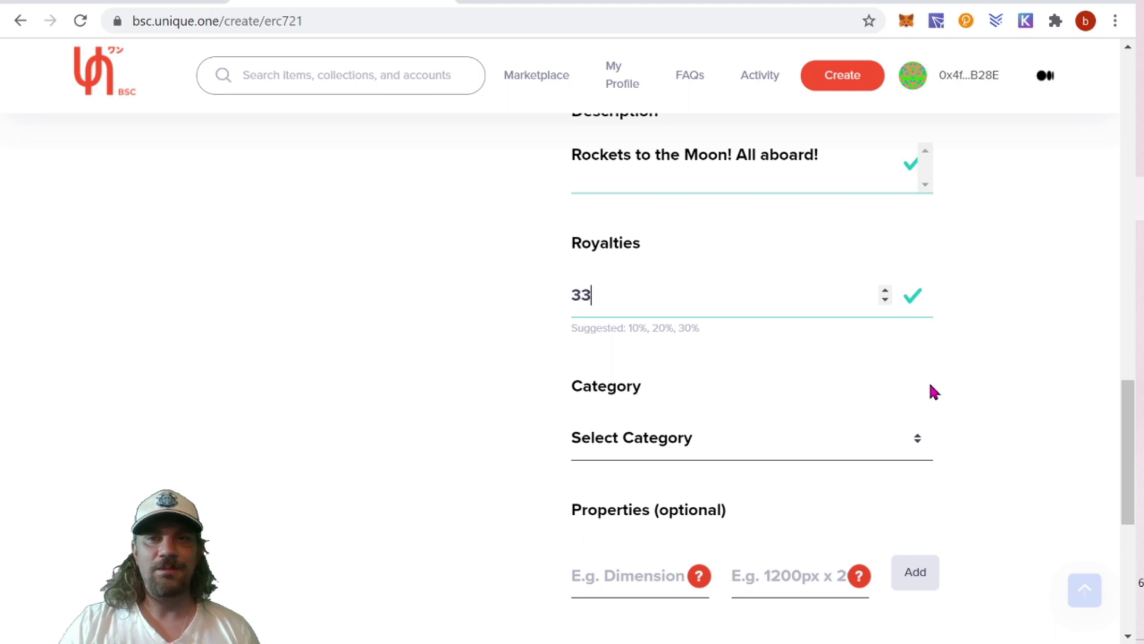
scroll(931, 383, down, 2)
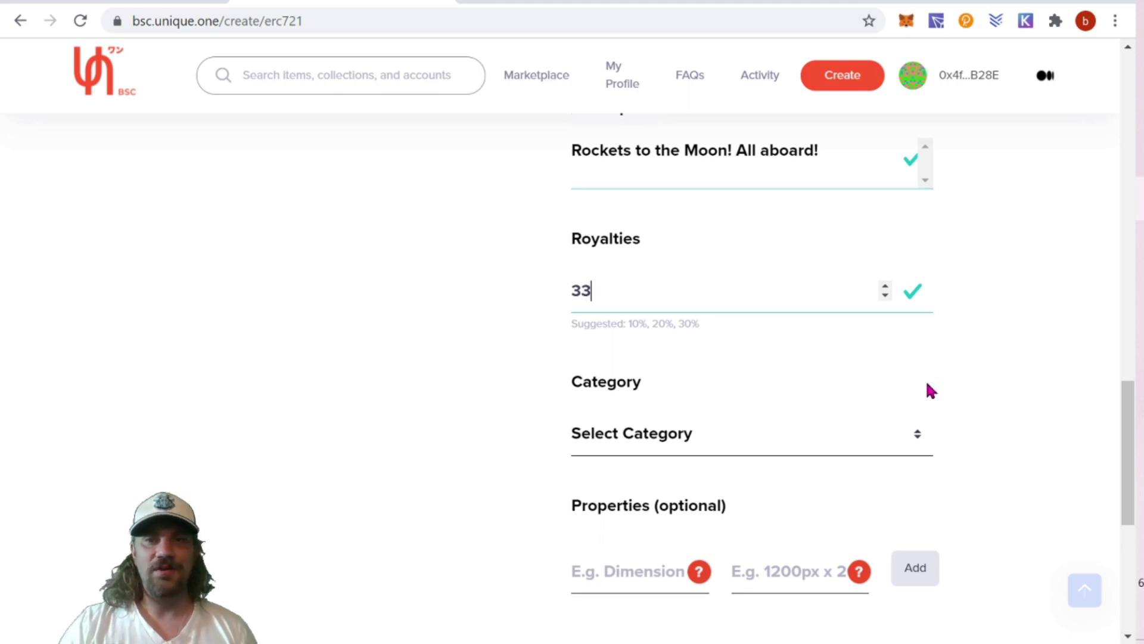
click(798, 317)
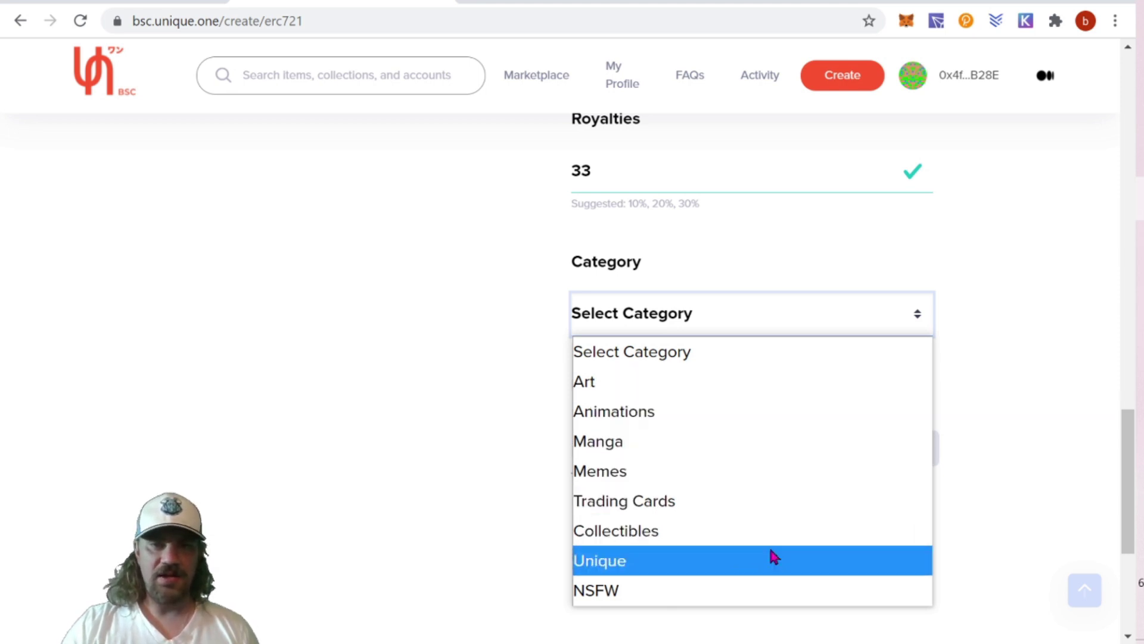
- Choose Collectibles from the Category dropdown
click(704, 528)
scroll(1029, 489, down, 3)
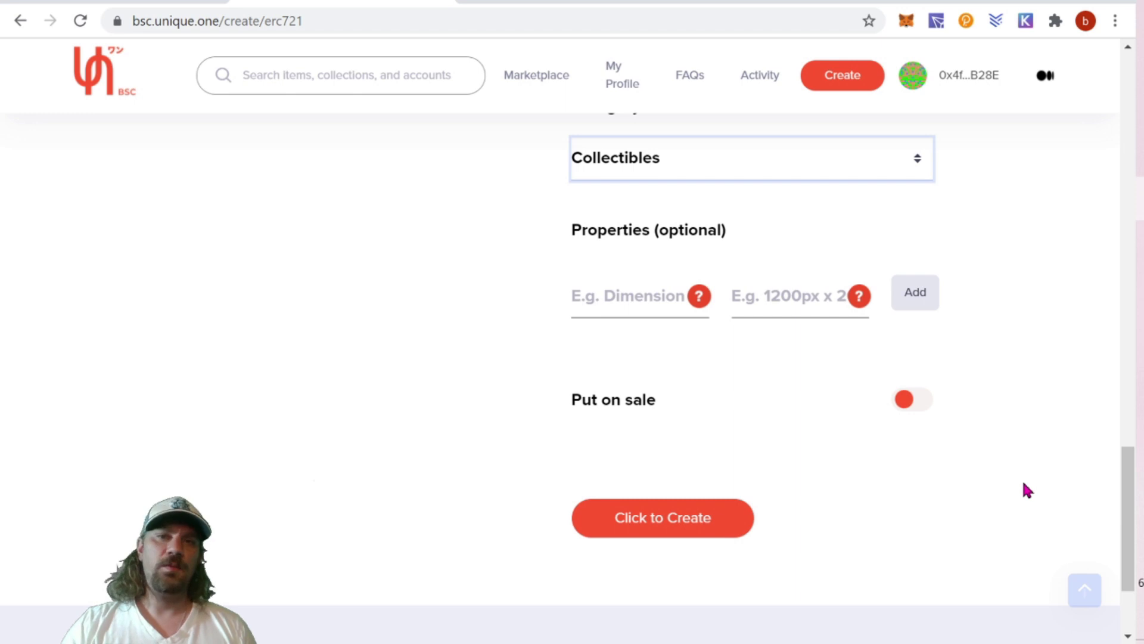
click(592, 298)
- Add two properties, Color: Red and Size: large
text(Color)
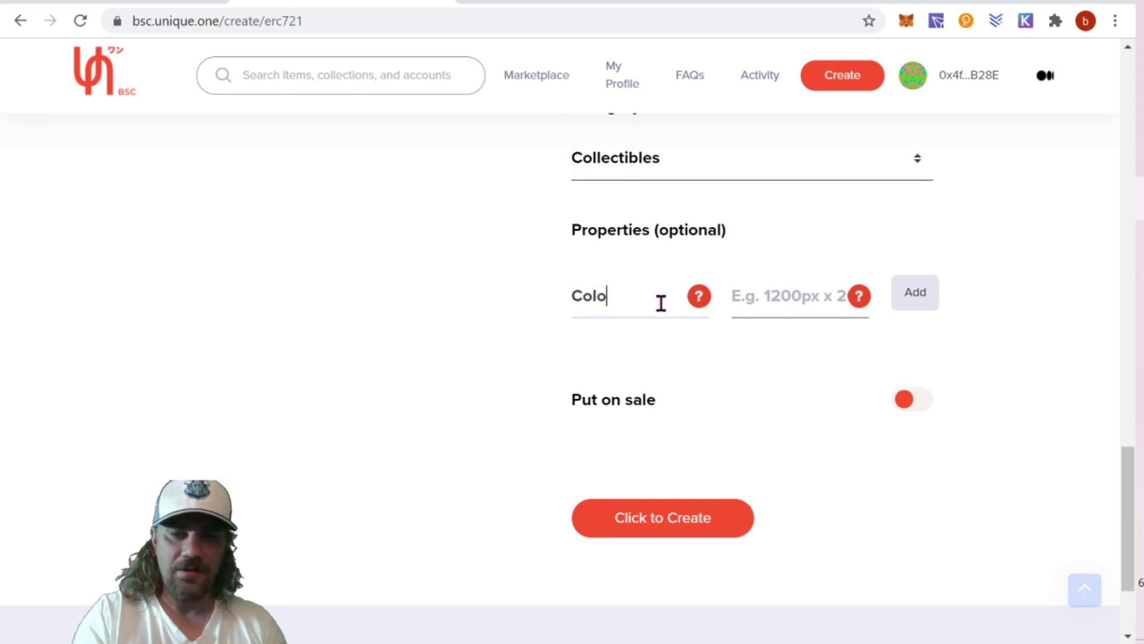
click(775, 297)
text(Red)
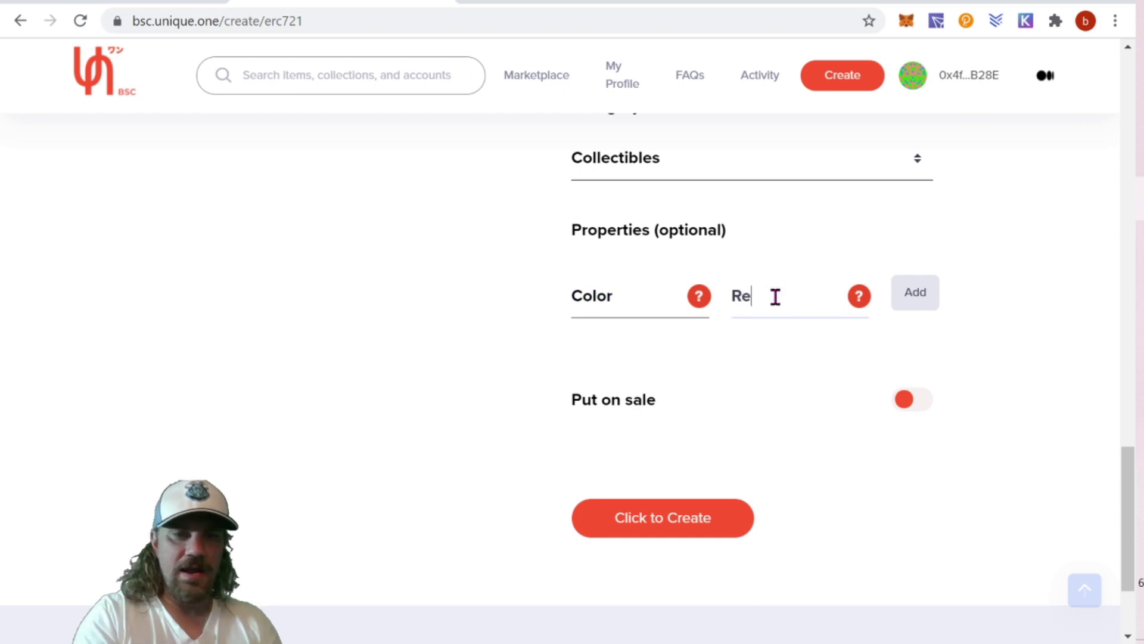
click(923, 304)
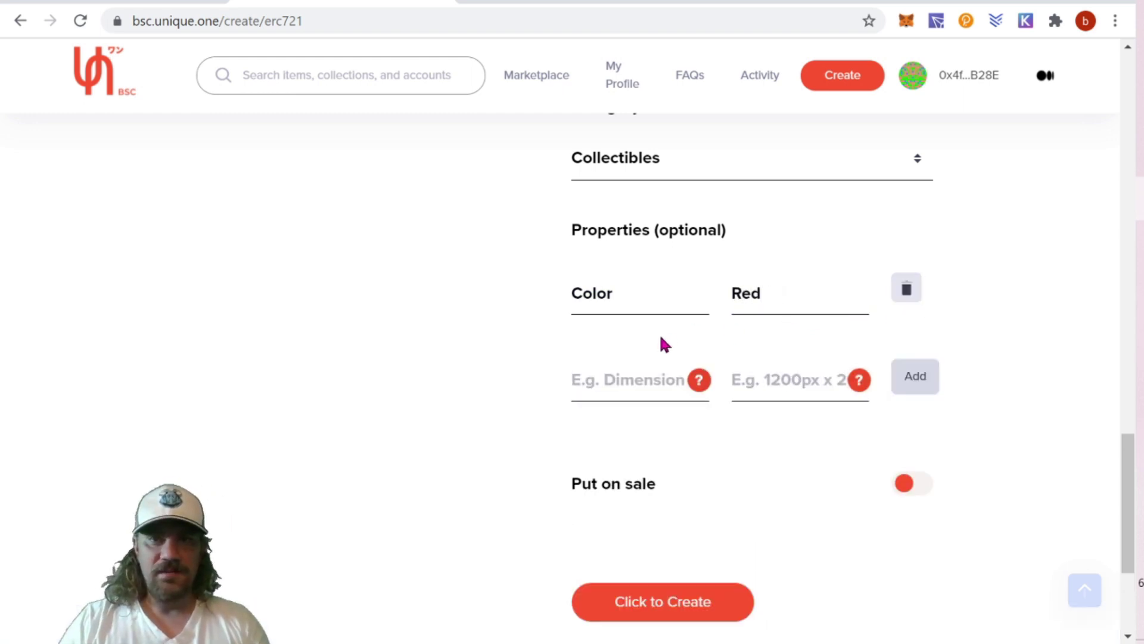
click(613, 391)
text(Size)
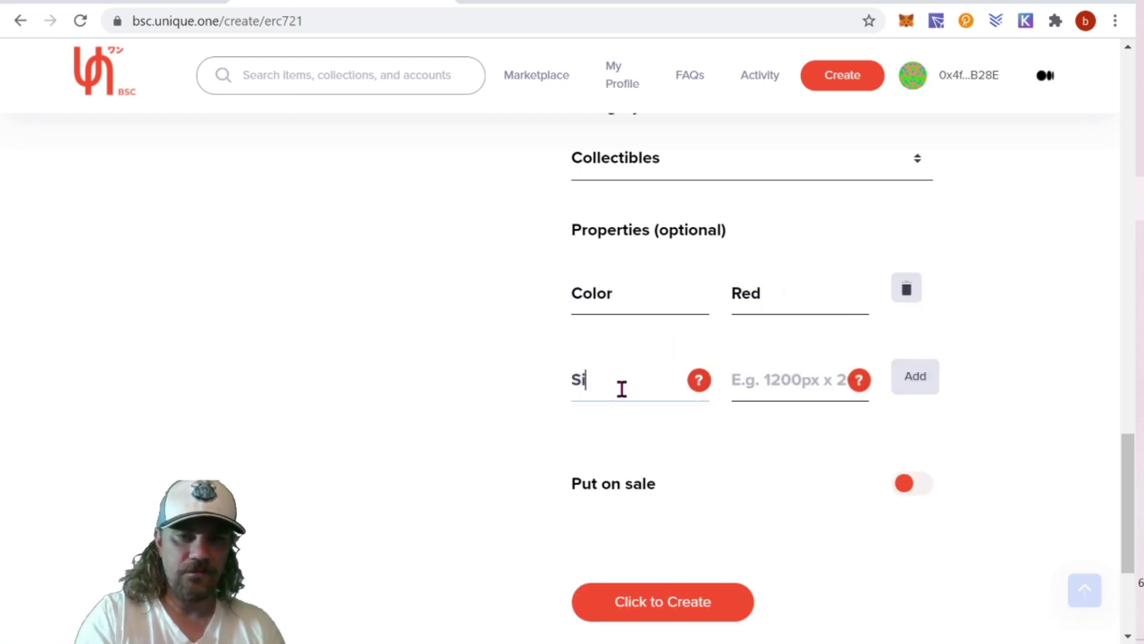
click(781, 375)
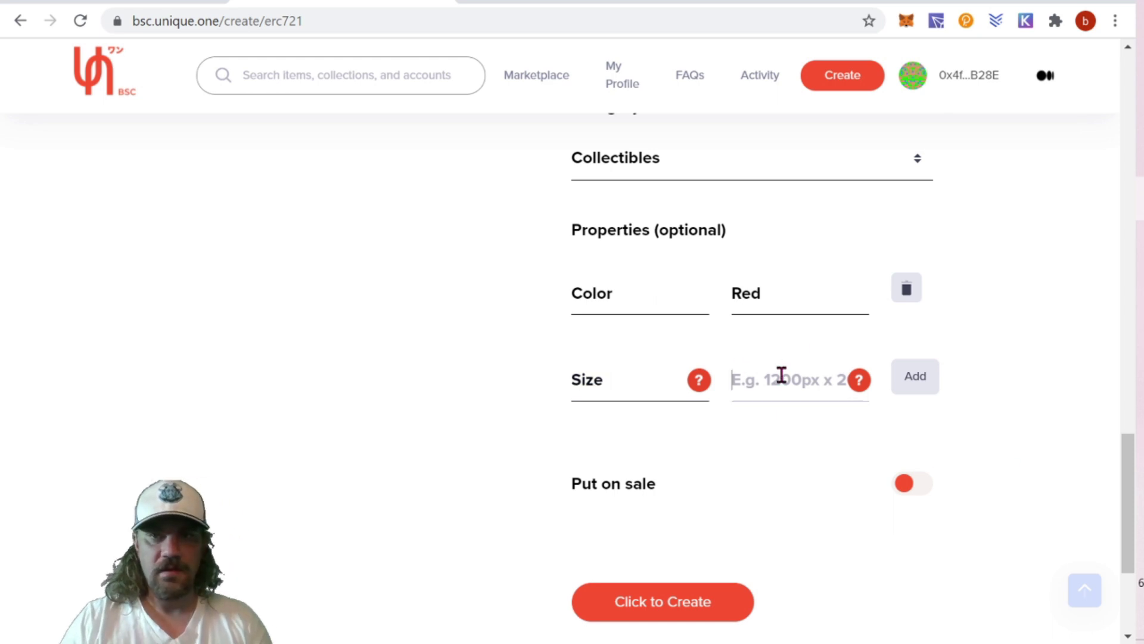
text(large)
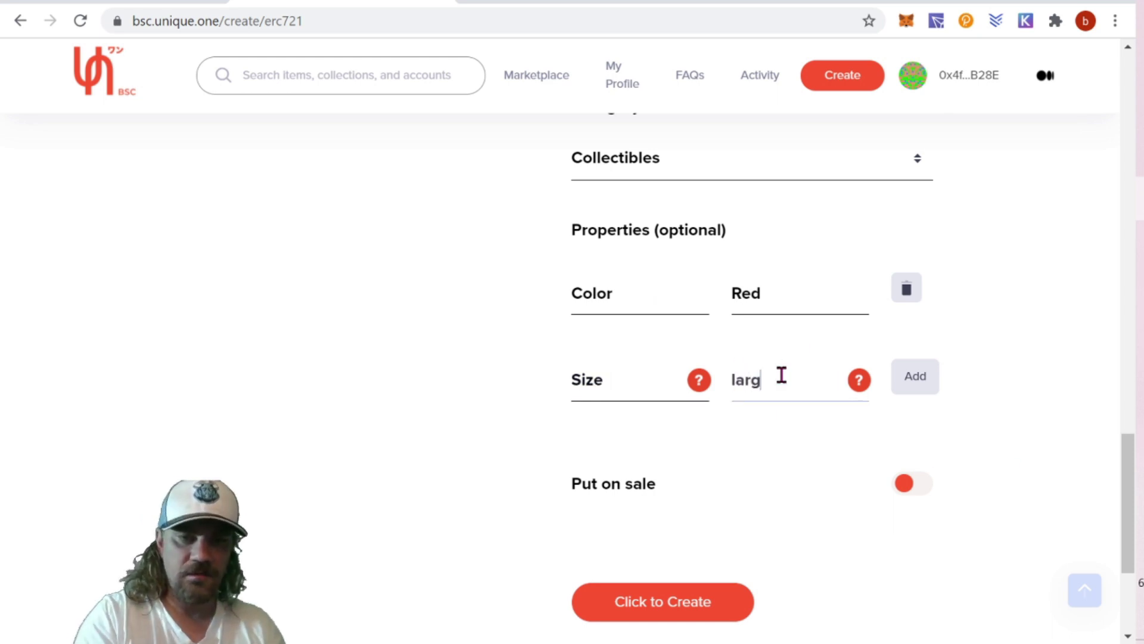
click(830, 482)
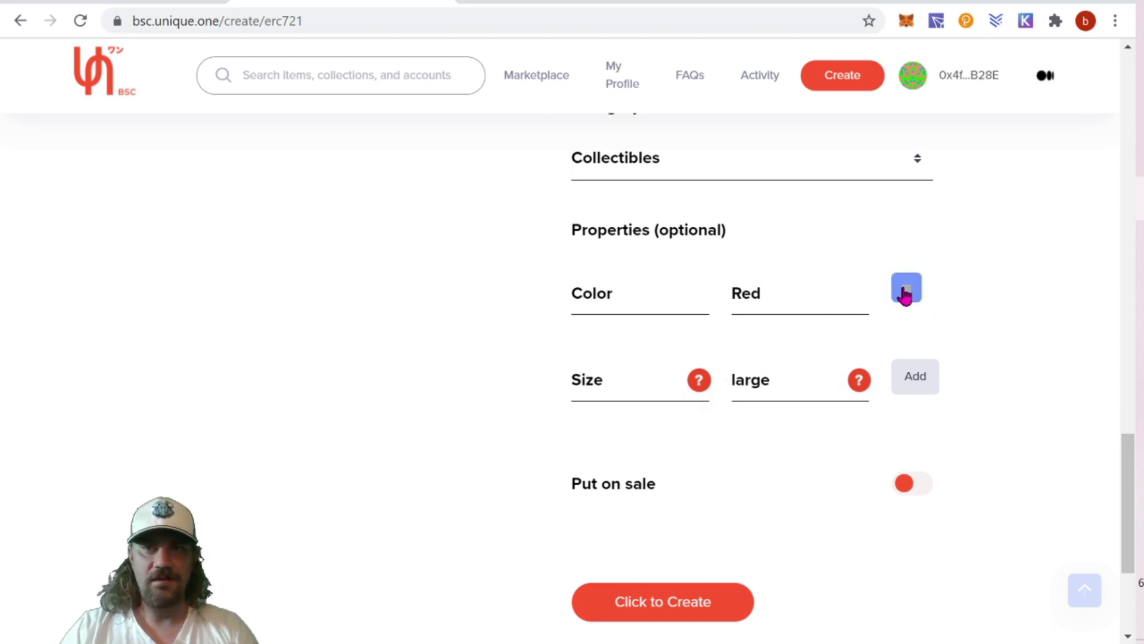
- Change the first property to YT Channel with value Bit-Rush Crypto
click(661, 306)
double_click(652, 305)
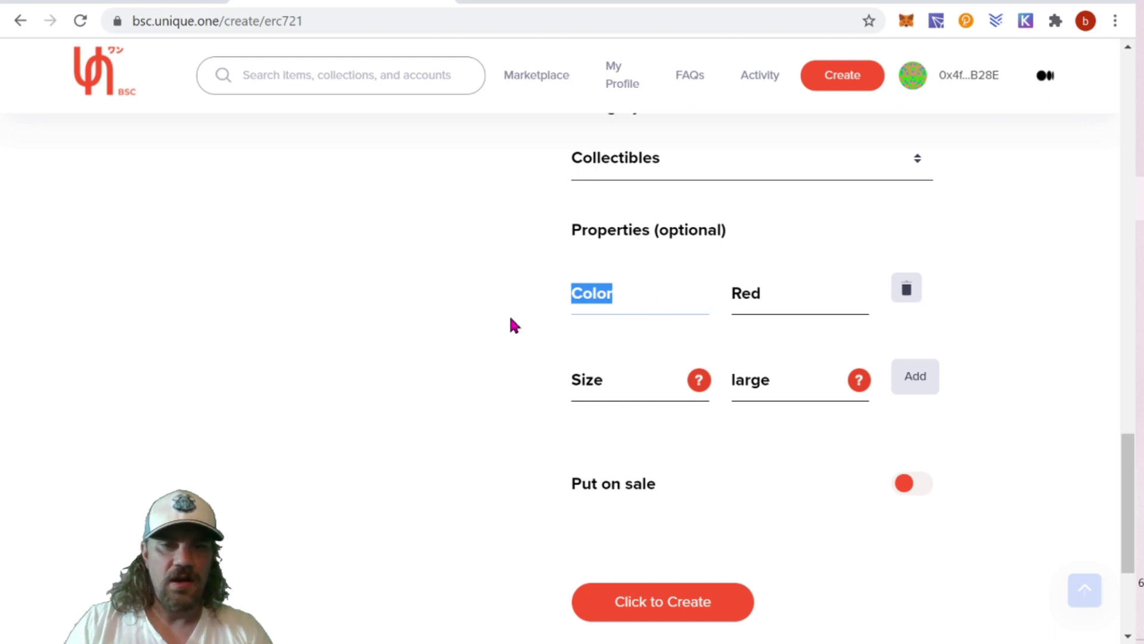
text(YT Channel)
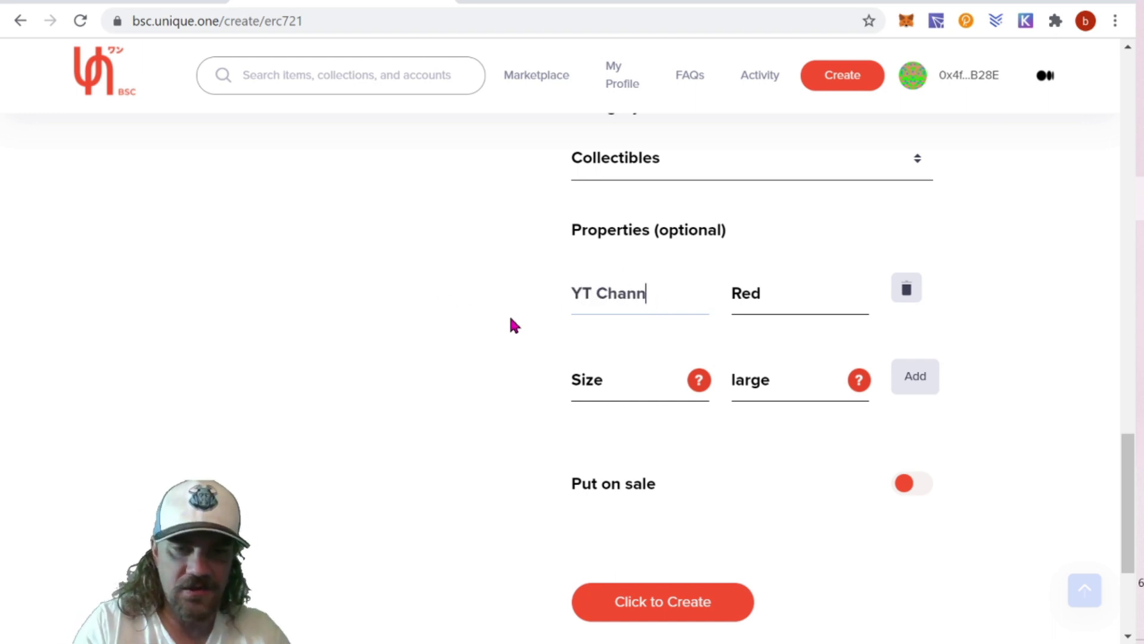
double_click(772, 294)
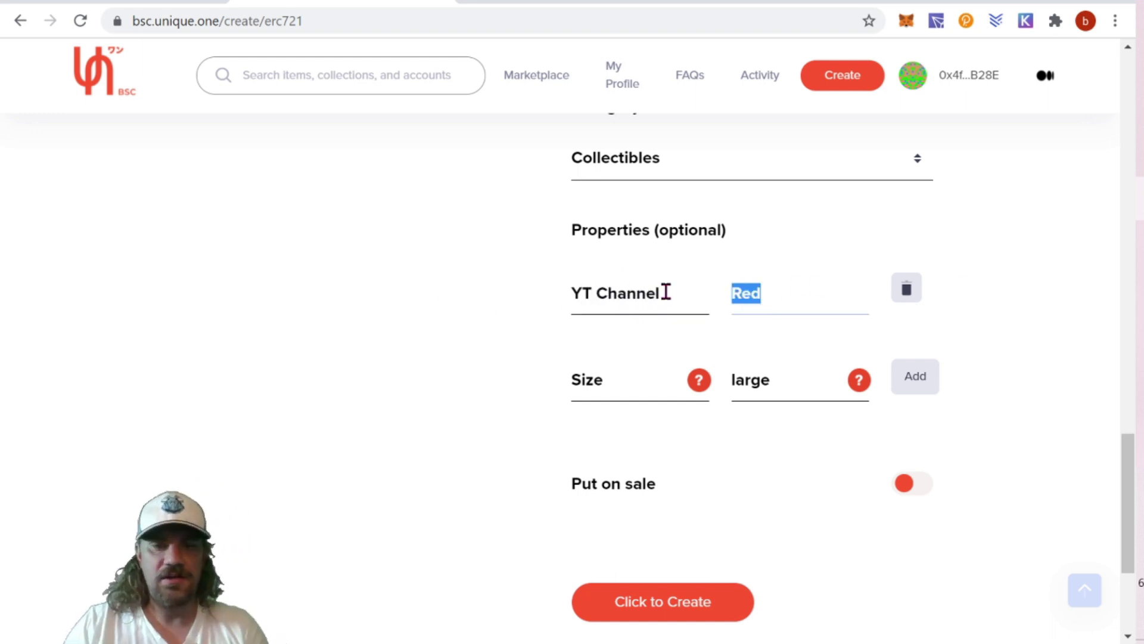
text(Bit-R)
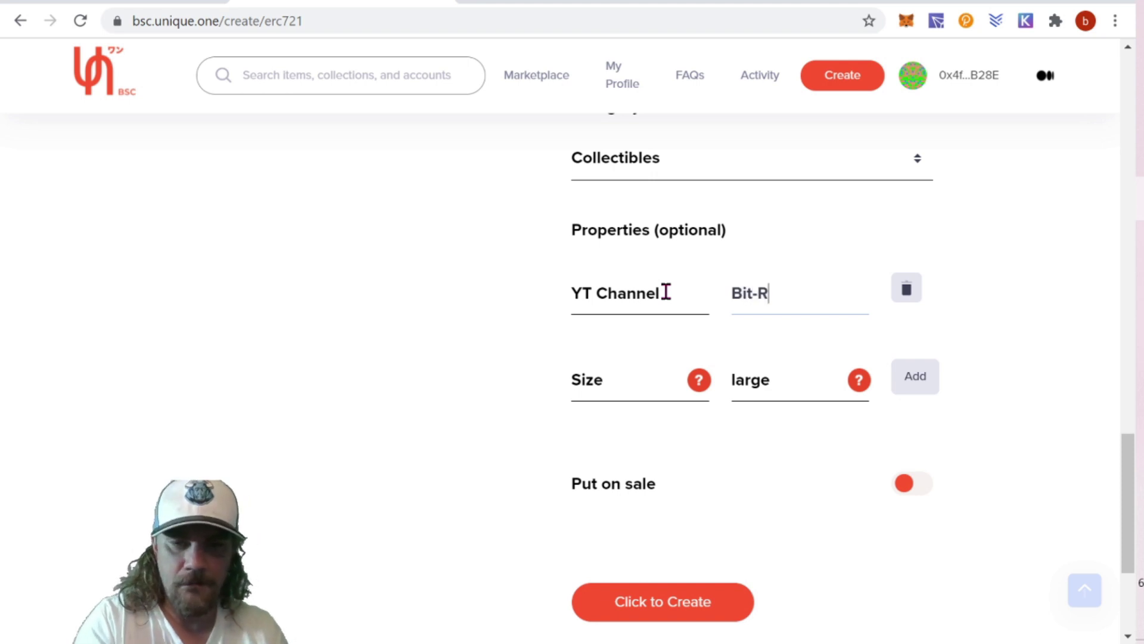
text(ush Cryp)
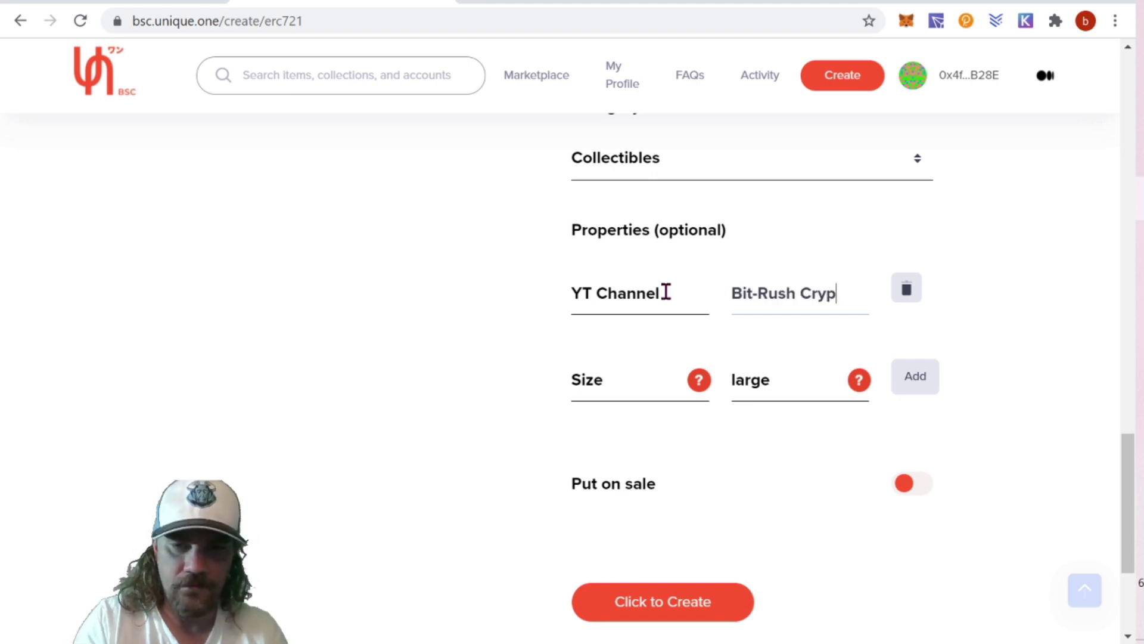
text(to)
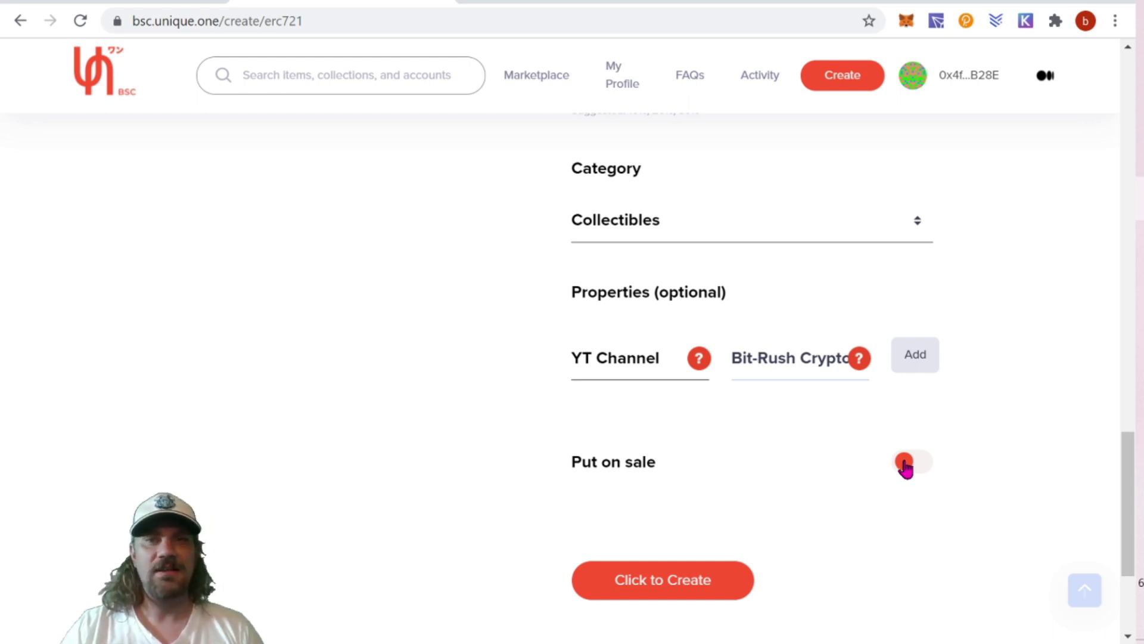
scroll(847, 474, down, 2)
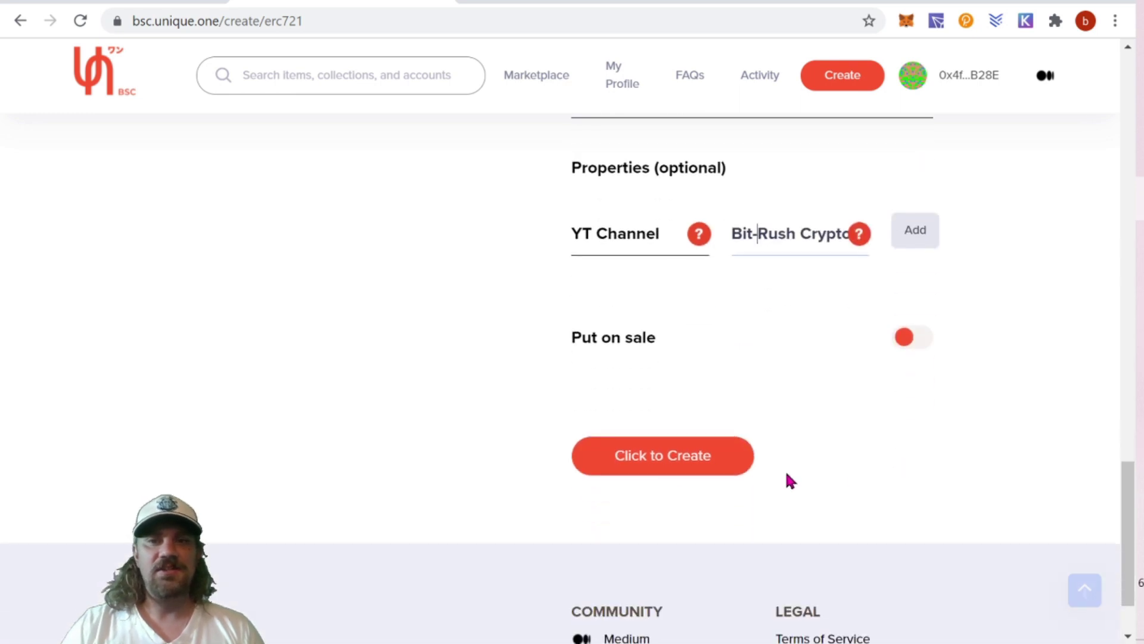
- Submit the Rocket Ridin' form to upload its files, then start minting the token
click(662, 470)
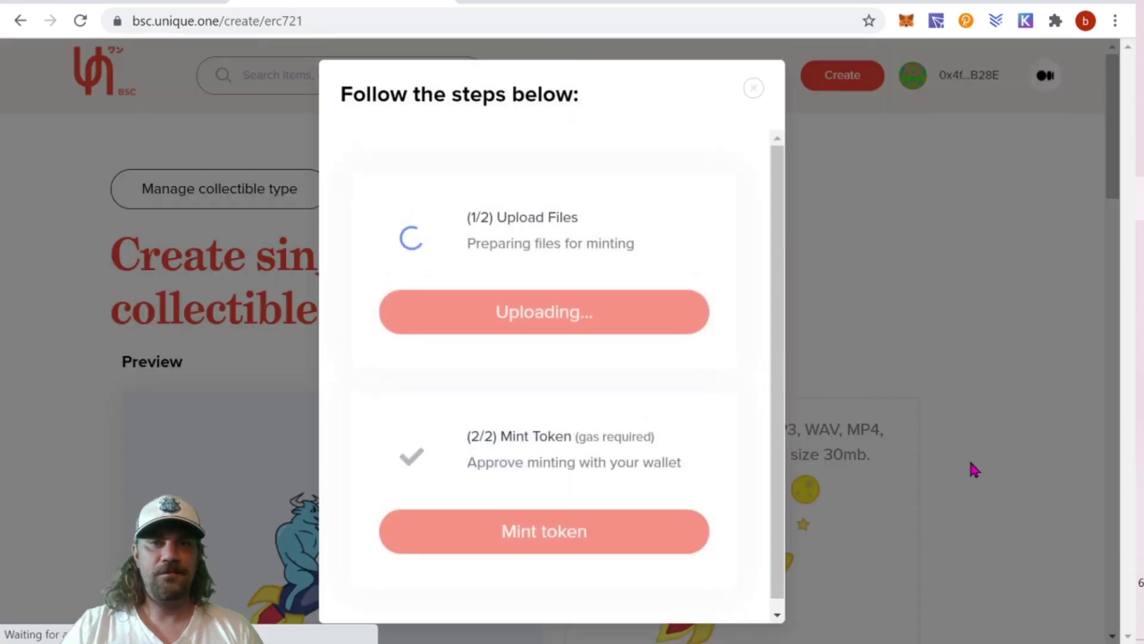
scroll(755, 309, down, 1)
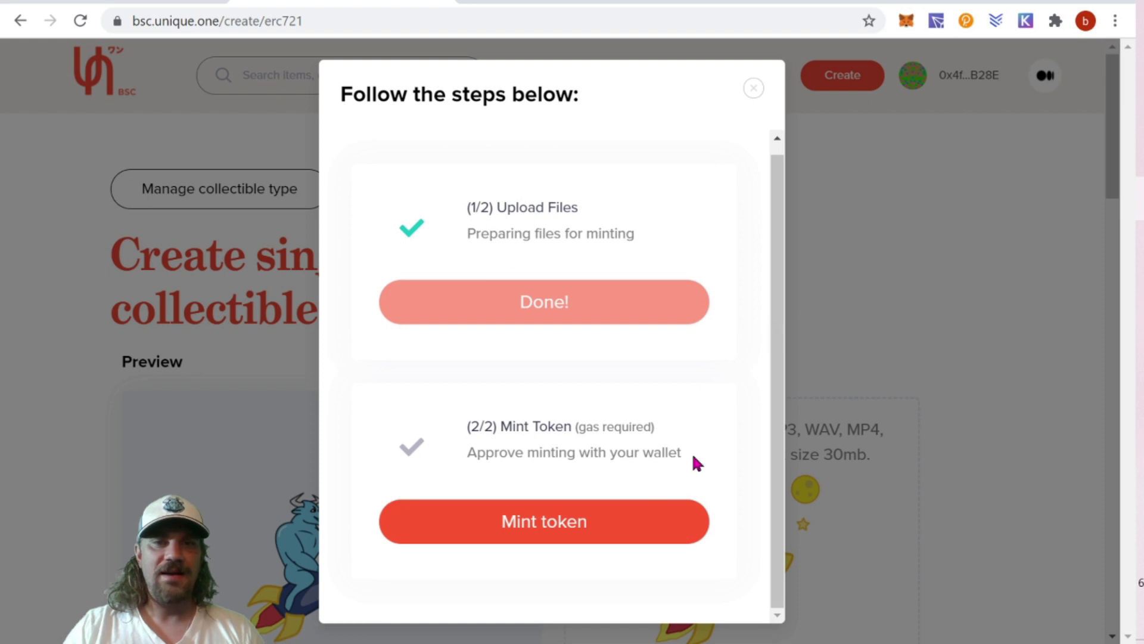
click(544, 530)
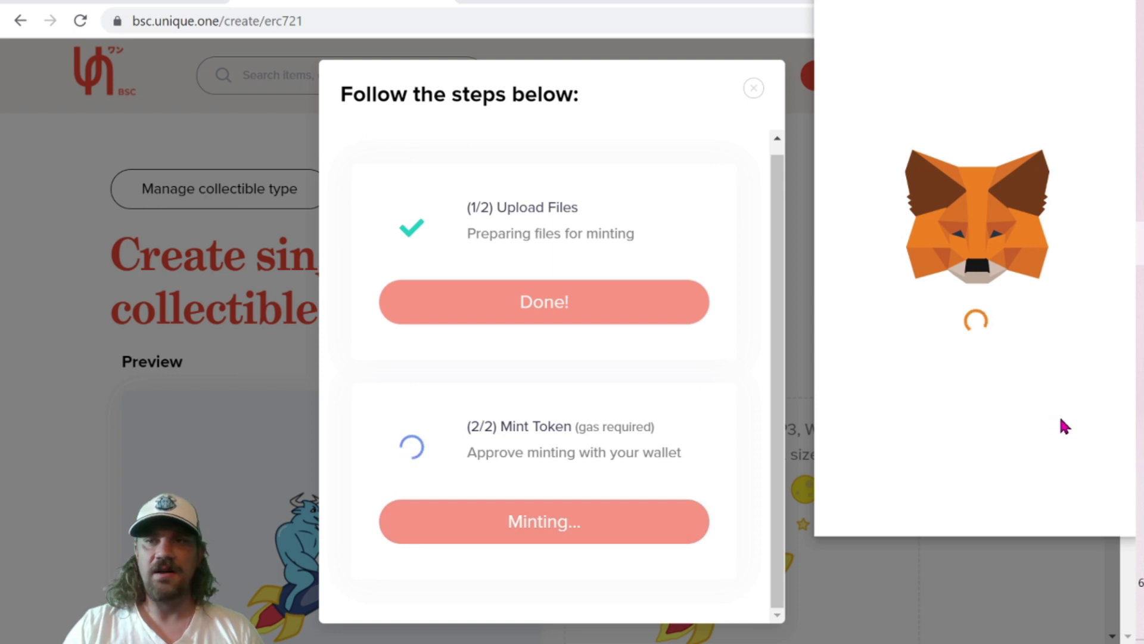
- Confirm the minting transaction in MetaMask with its 0.002312 gas fee
scroll(1064, 420, down, 1)
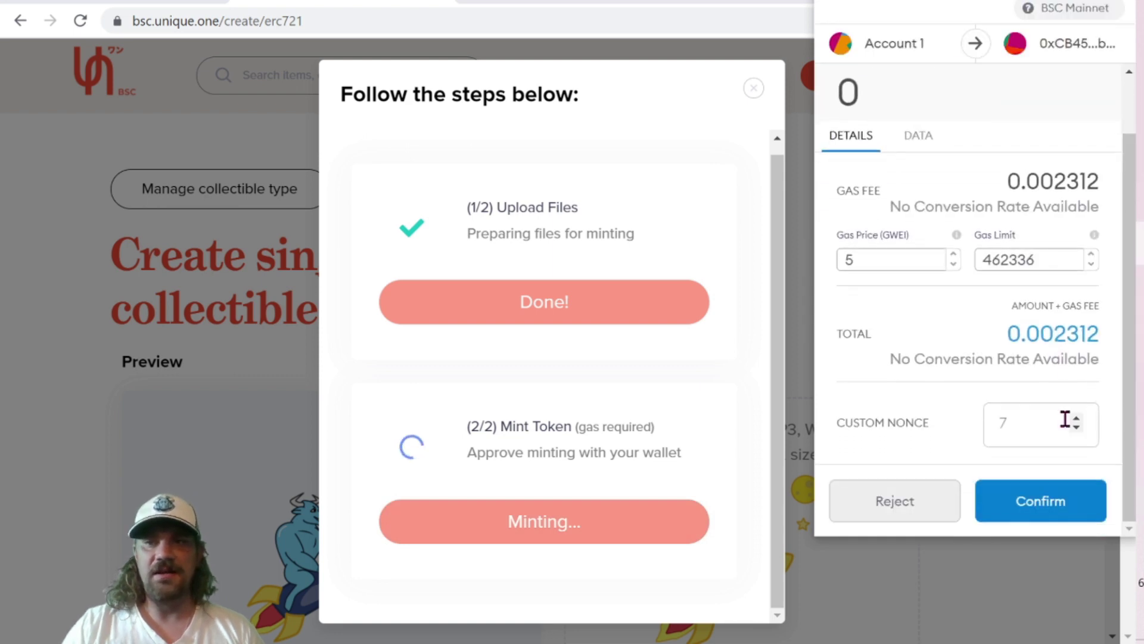
click(1043, 514)
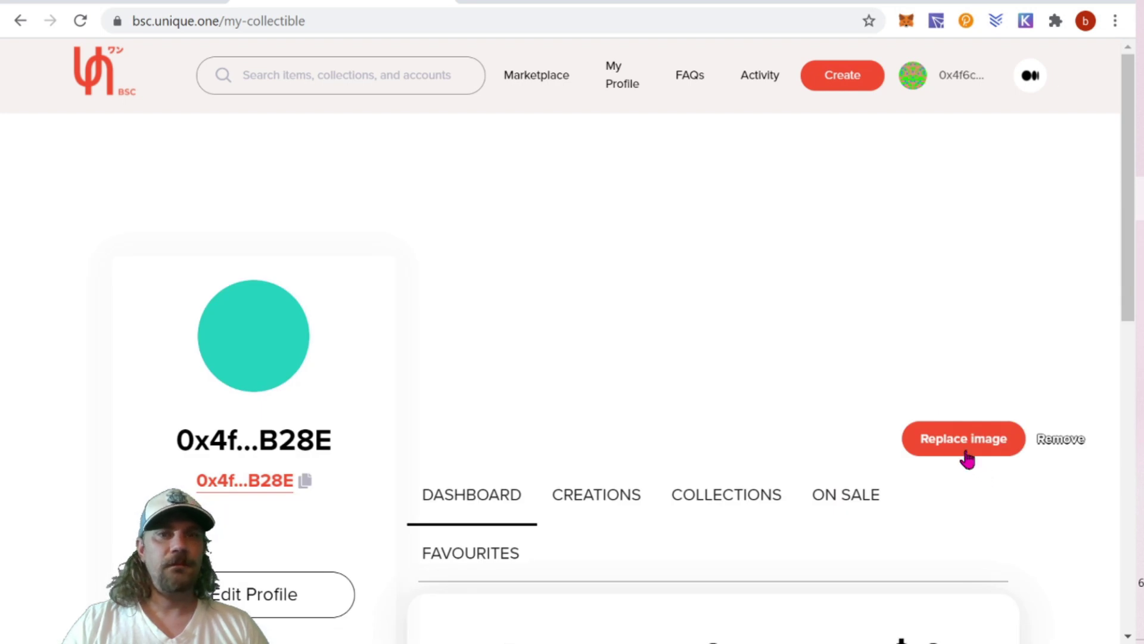
- Show the profile's Creations and open the Rocket Ridin' ERC721 Edition 1 token page
scroll(1064, 471, down, 2)
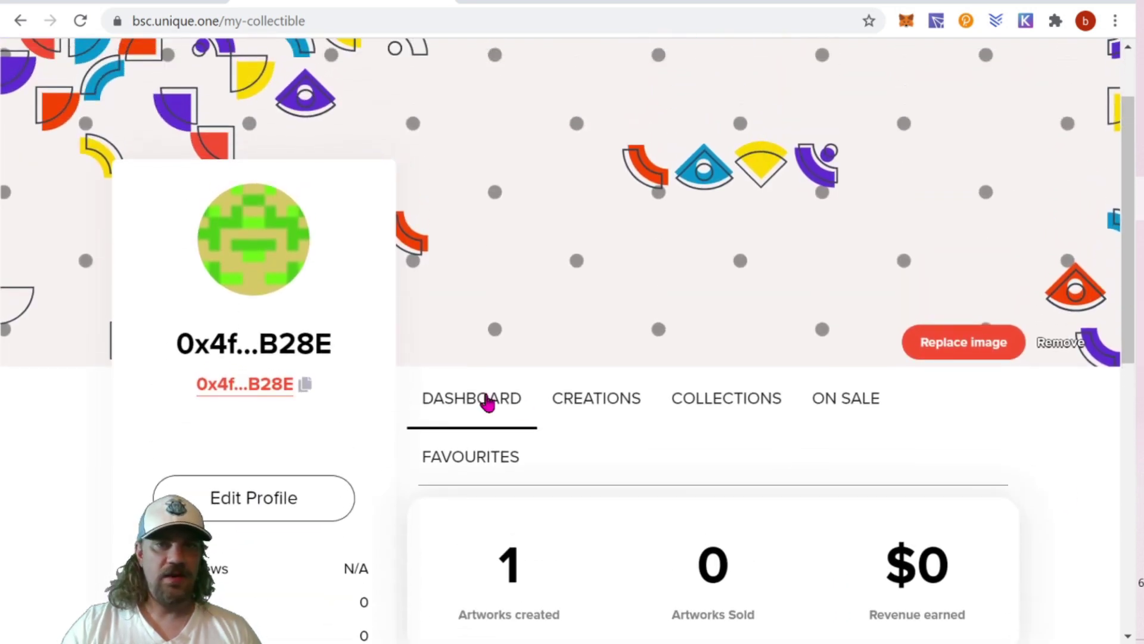
click(586, 406)
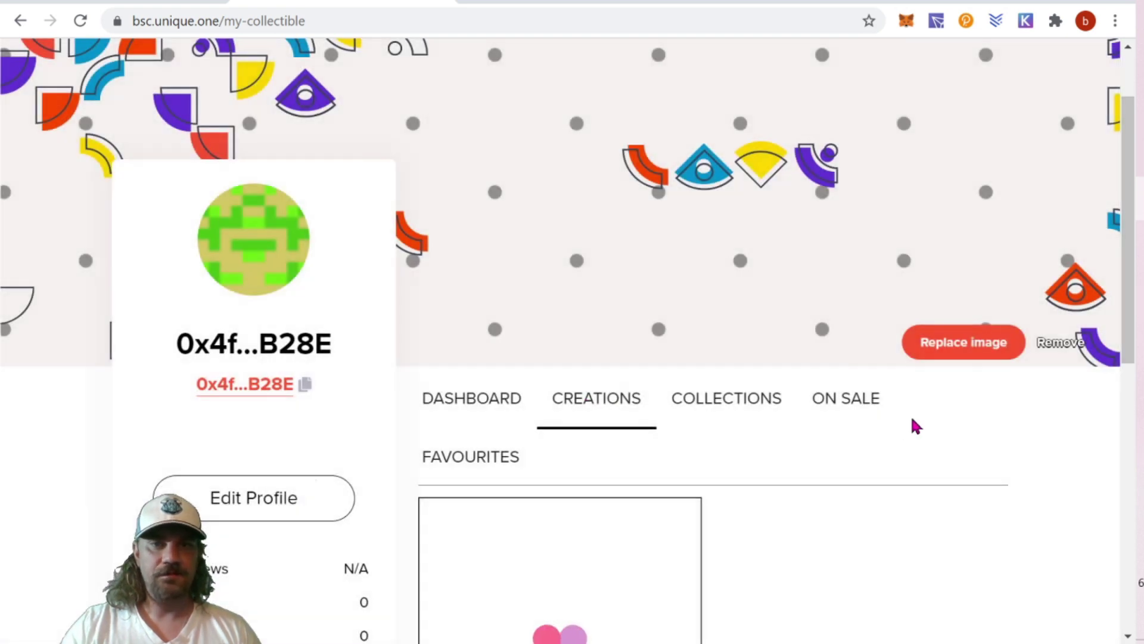
scroll(941, 418, down, 5)
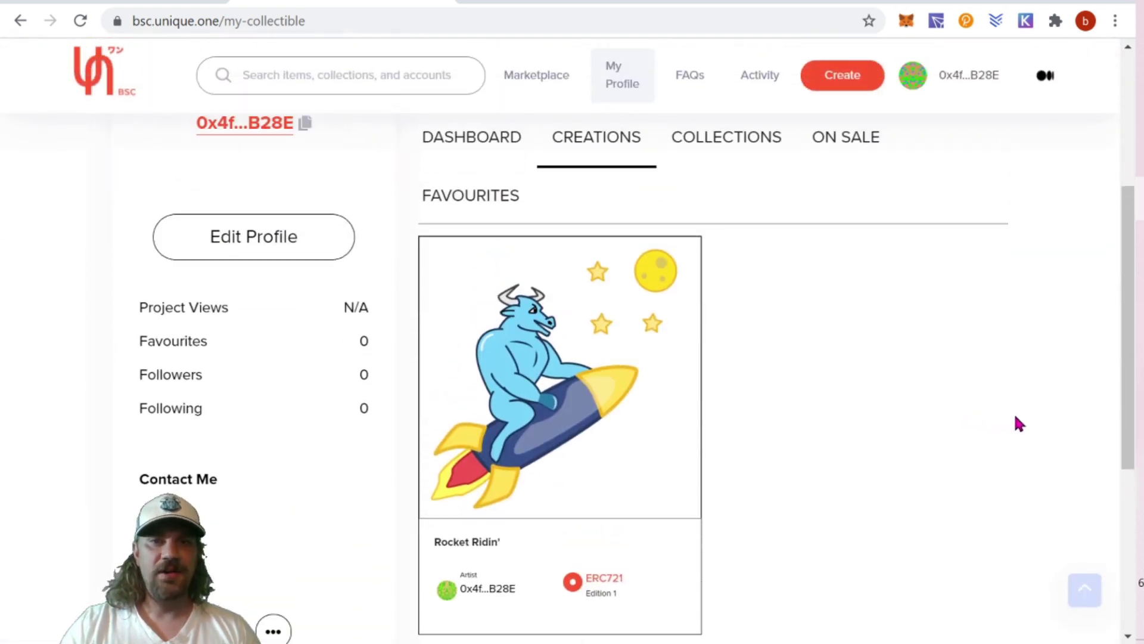
scroll(1014, 413, down, 2)
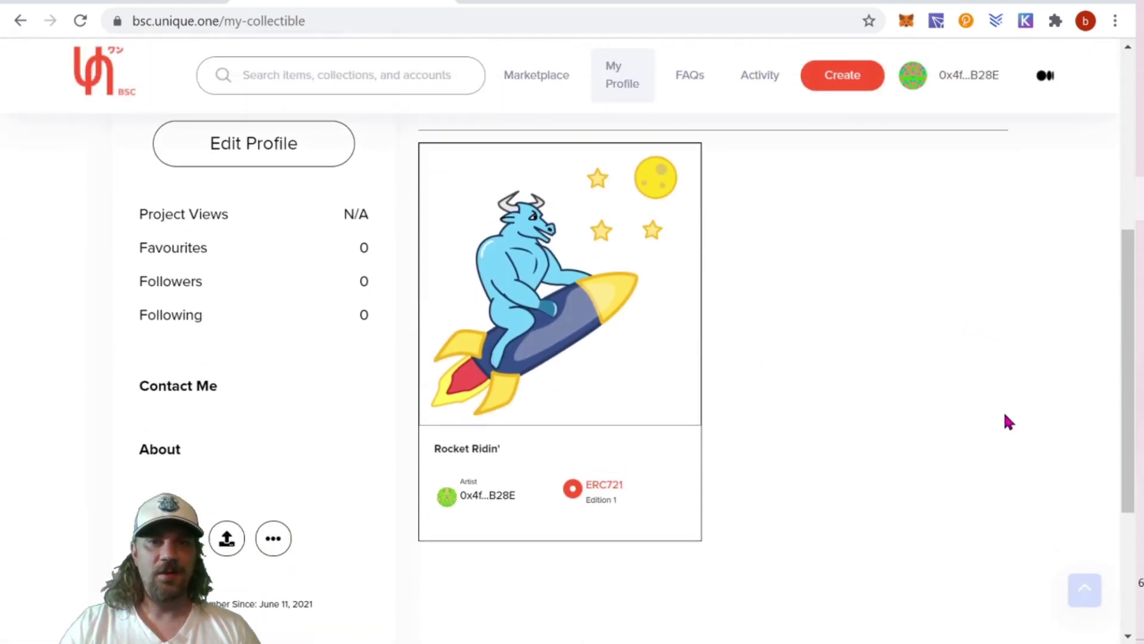
click(542, 327)
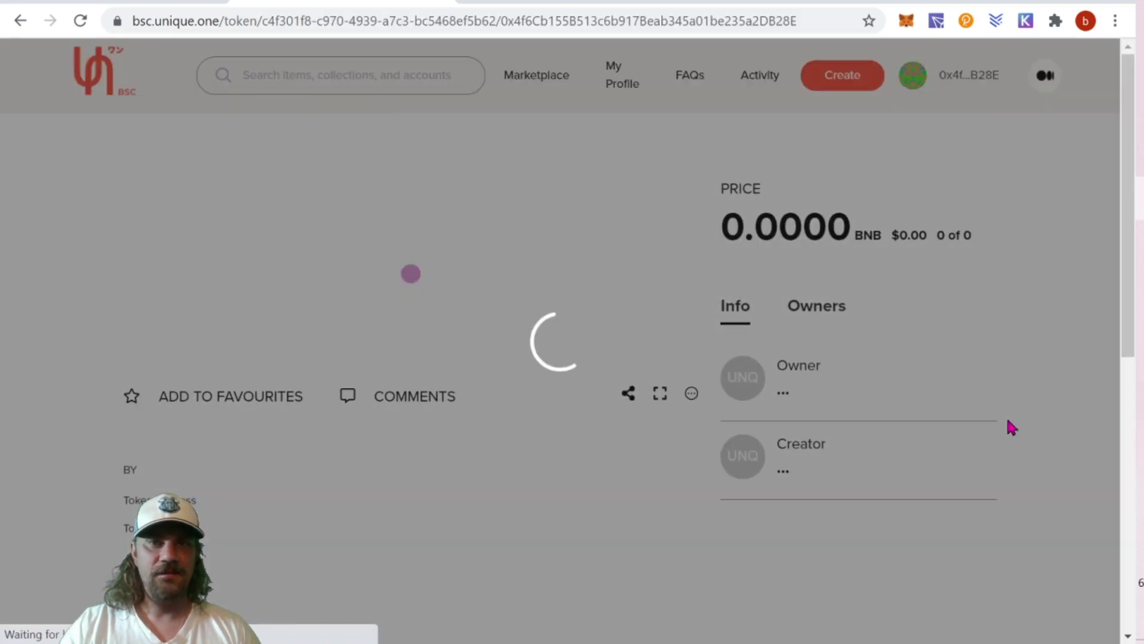
scroll(1010, 427, down, 1)
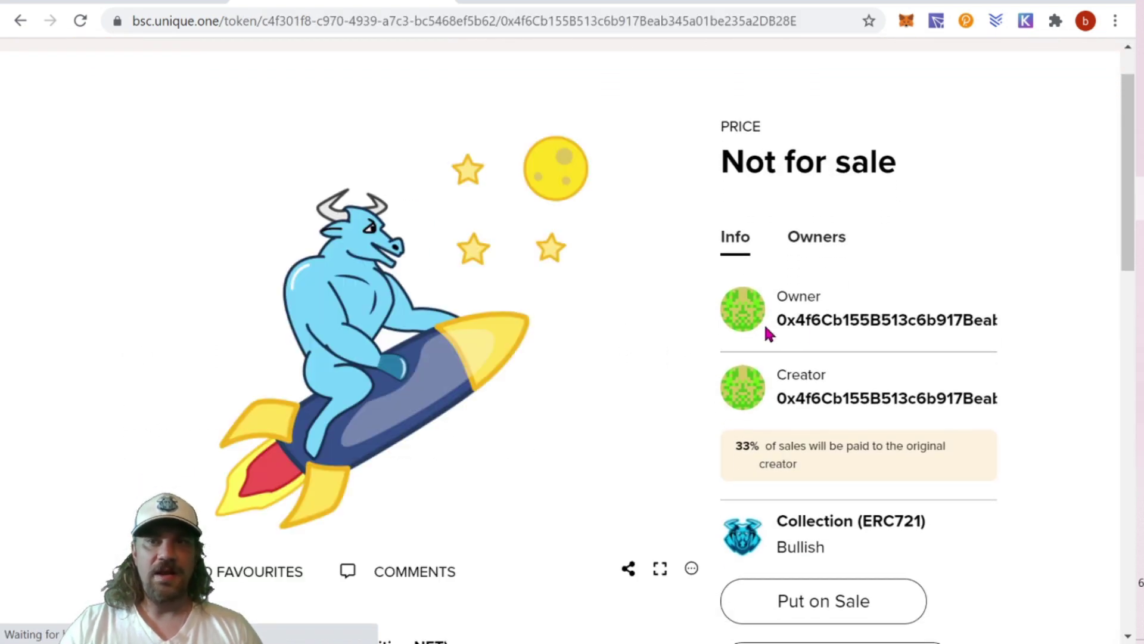
scroll(998, 401, down, 1)
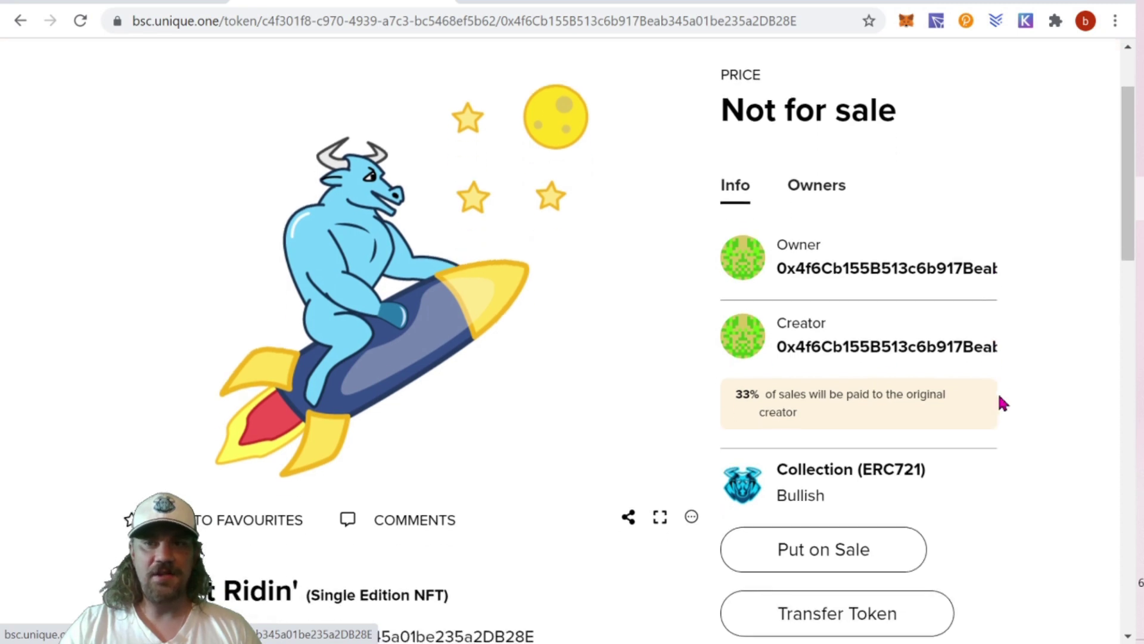
scroll(1002, 403, down, 1)
scroll(1013, 401, down, 2)
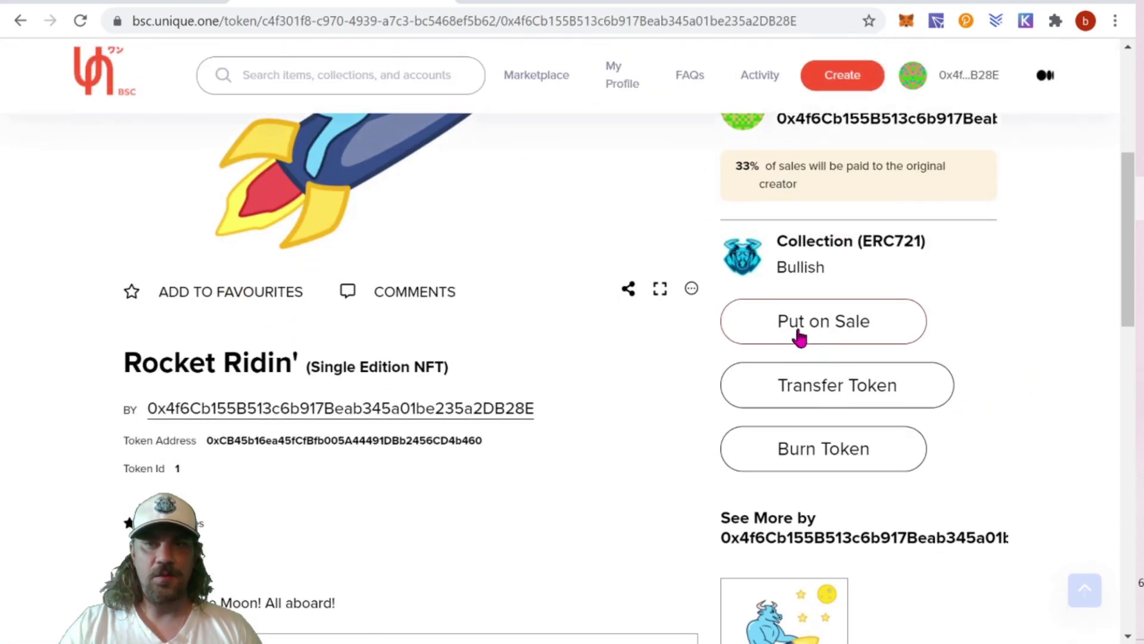
scroll(983, 459, down, 3)
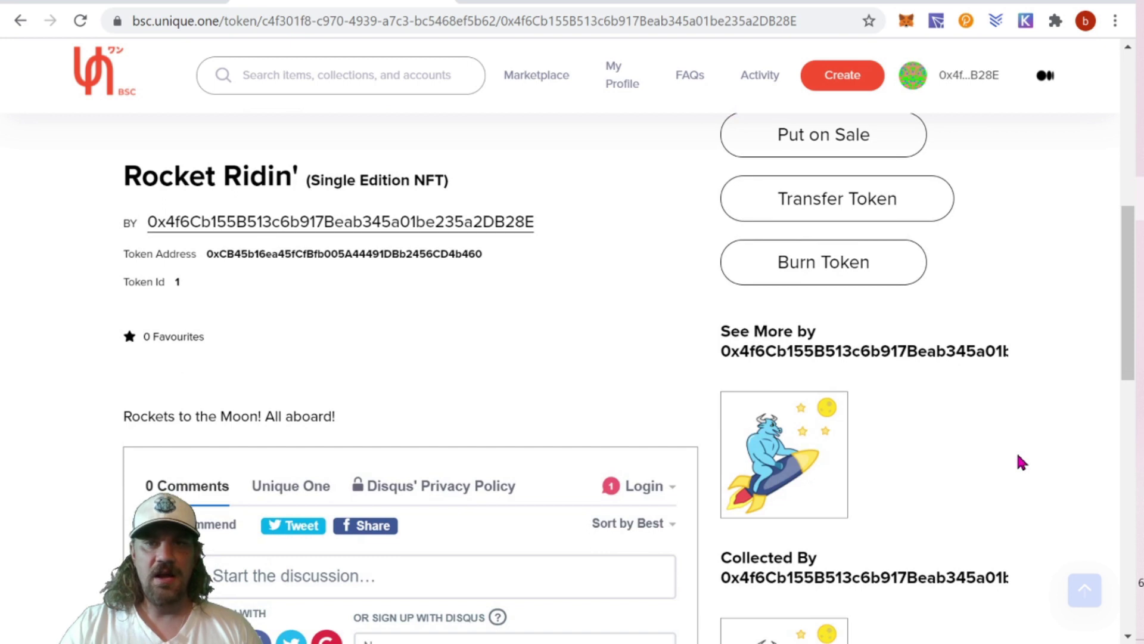
scroll(1017, 449, down, 6)
scroll(775, 363, up, 3)
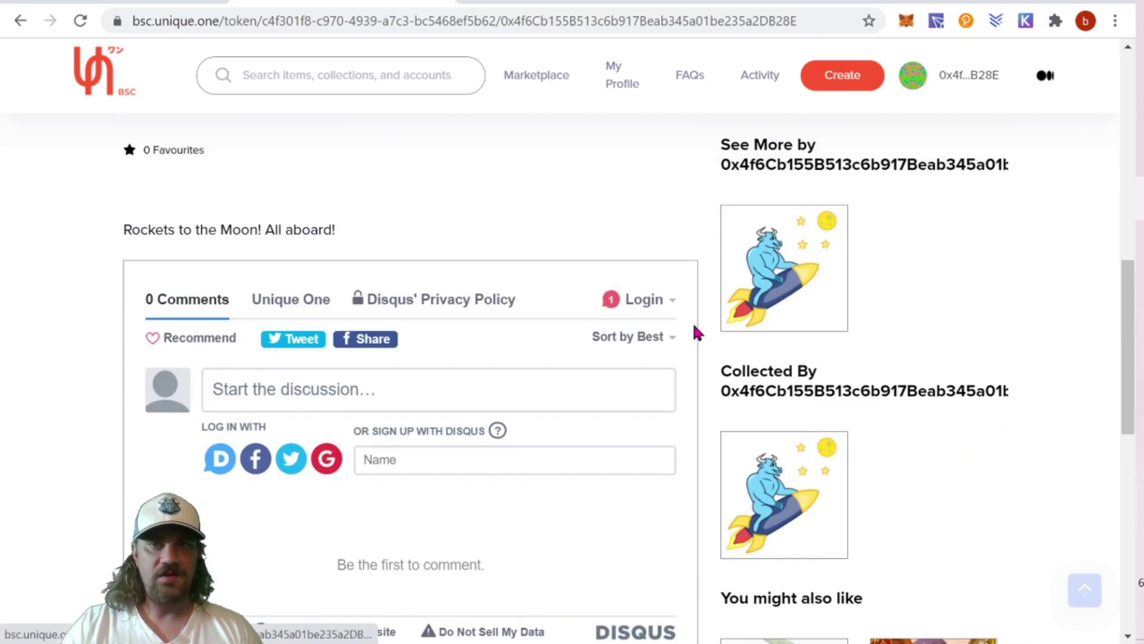
scroll(697, 333, up, 10)
scroll(868, 365, down, 3)
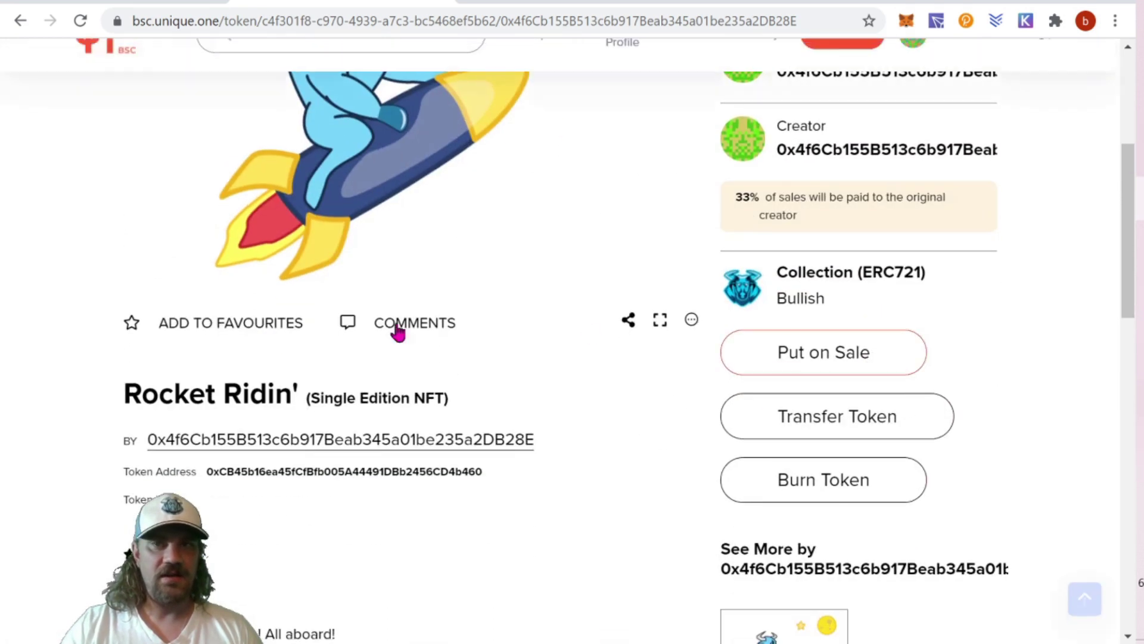
scroll(823, 434, up, 4)
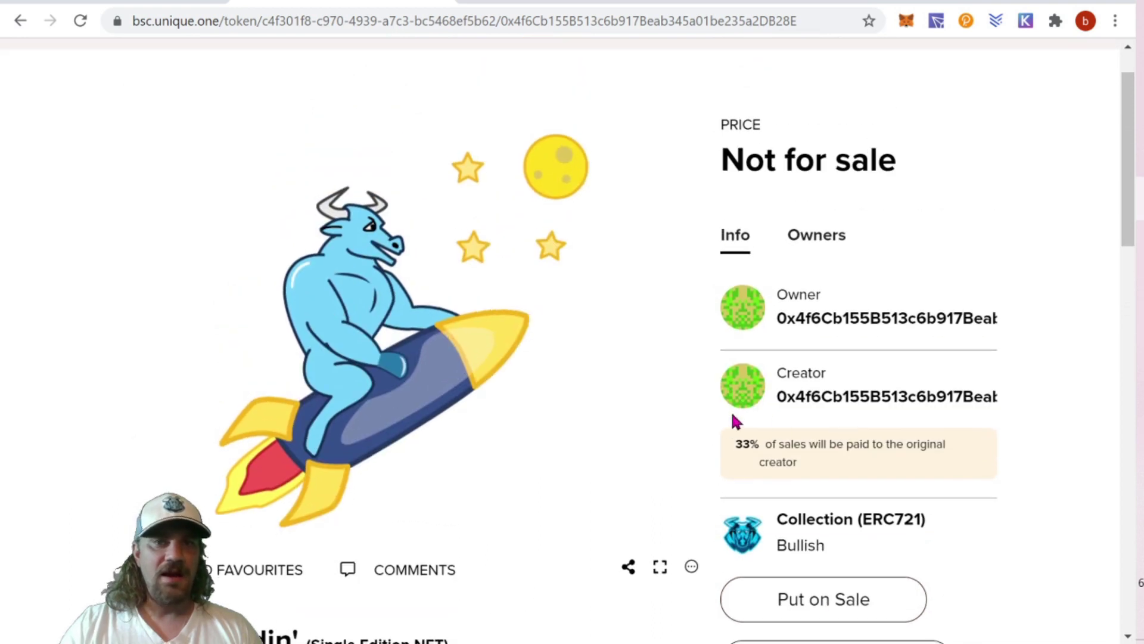
scroll(733, 420, down, 7)
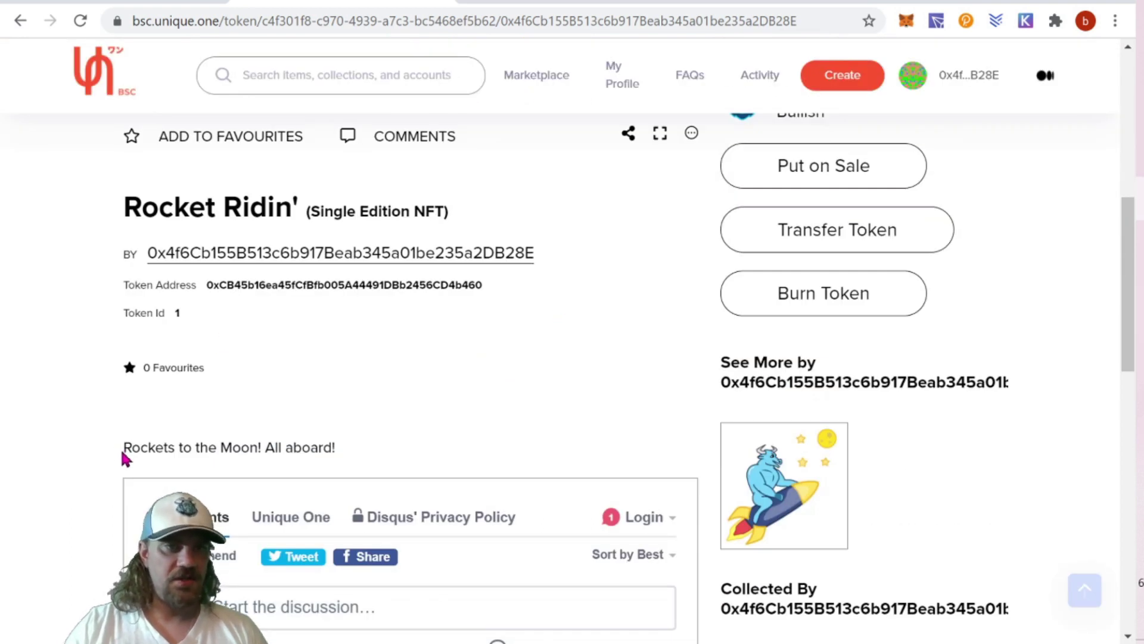
drag(124, 459, 388, 459)
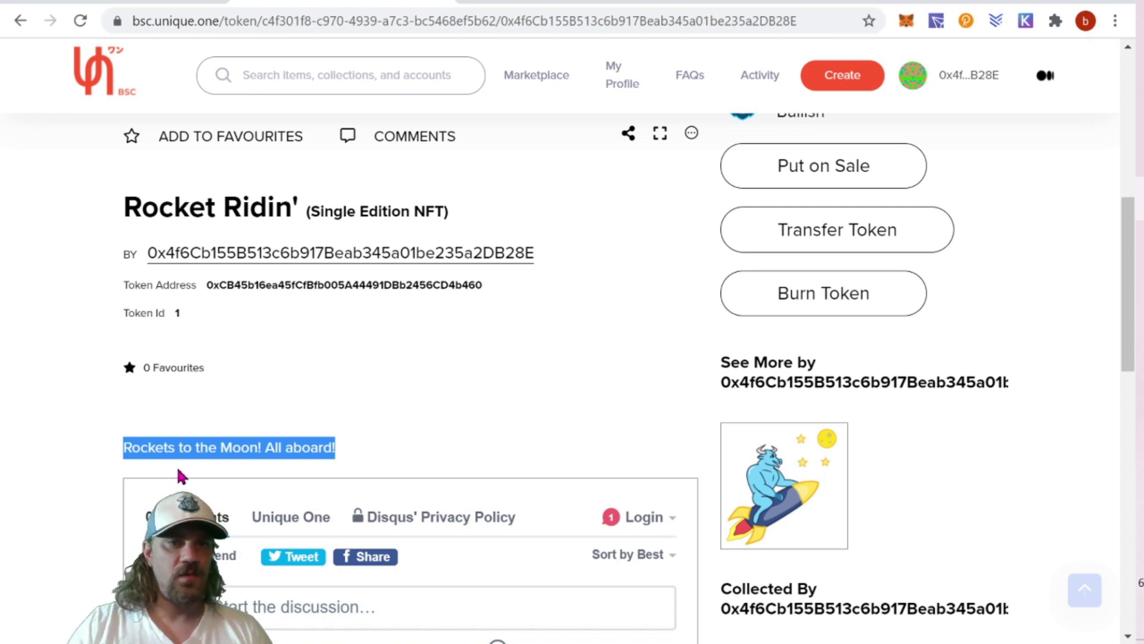
click(371, 463)
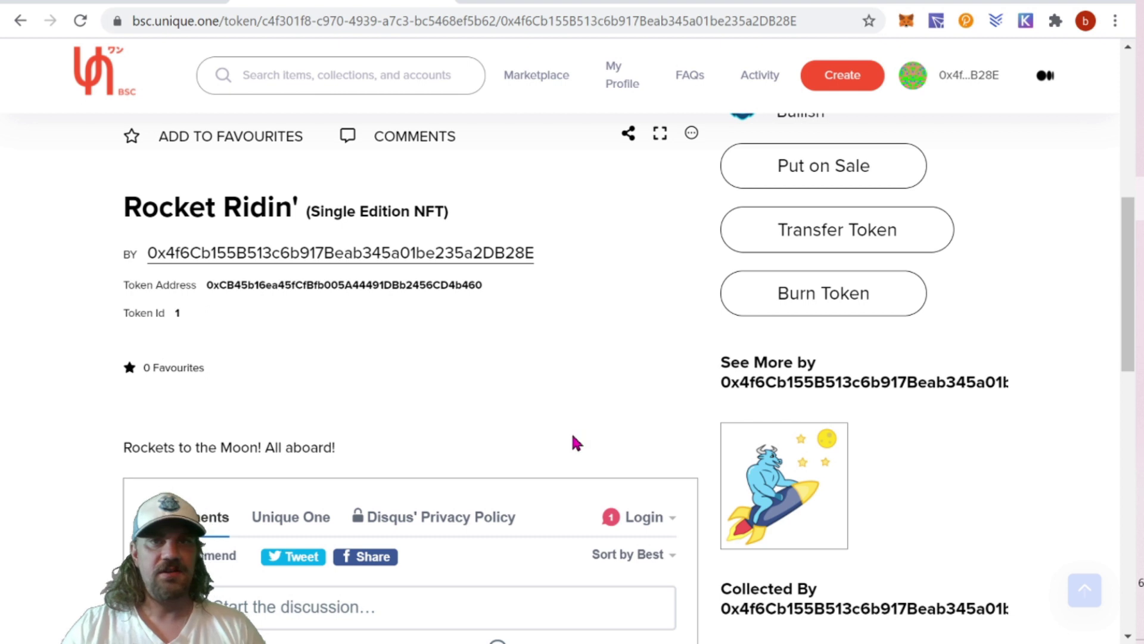
scroll(573, 441, up, 8)
scroll(903, 366, down, 3)
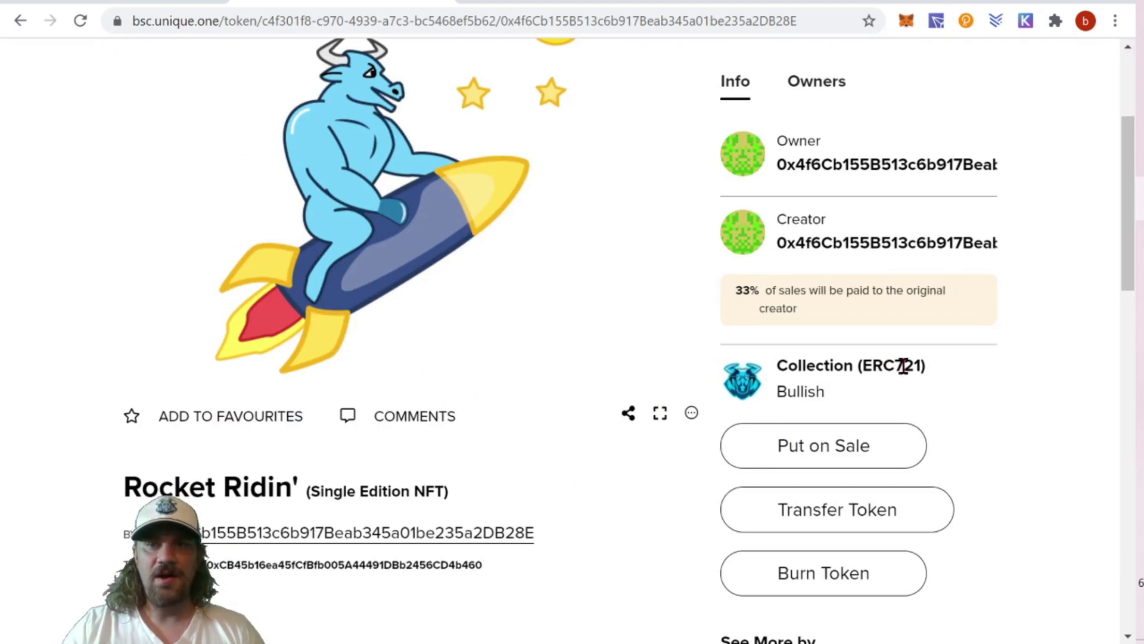
click(739, 387)
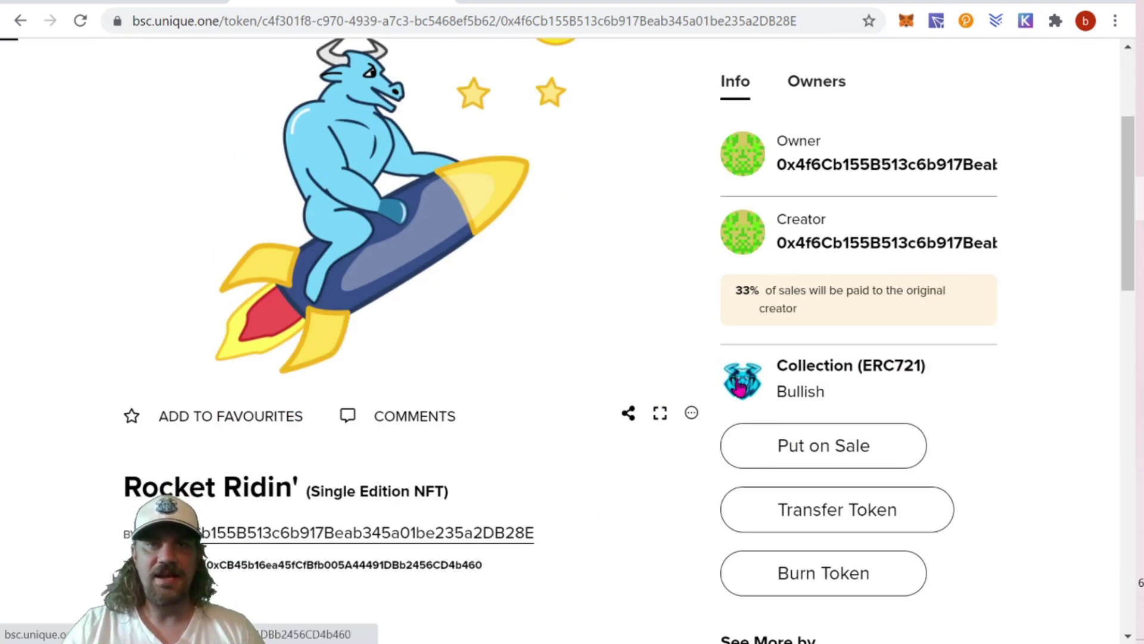
- List the Bullish (BULL) collectibles, confirming Rocket Ridin' appears as ERC721 Edition 1
scroll(894, 364, down, 3)
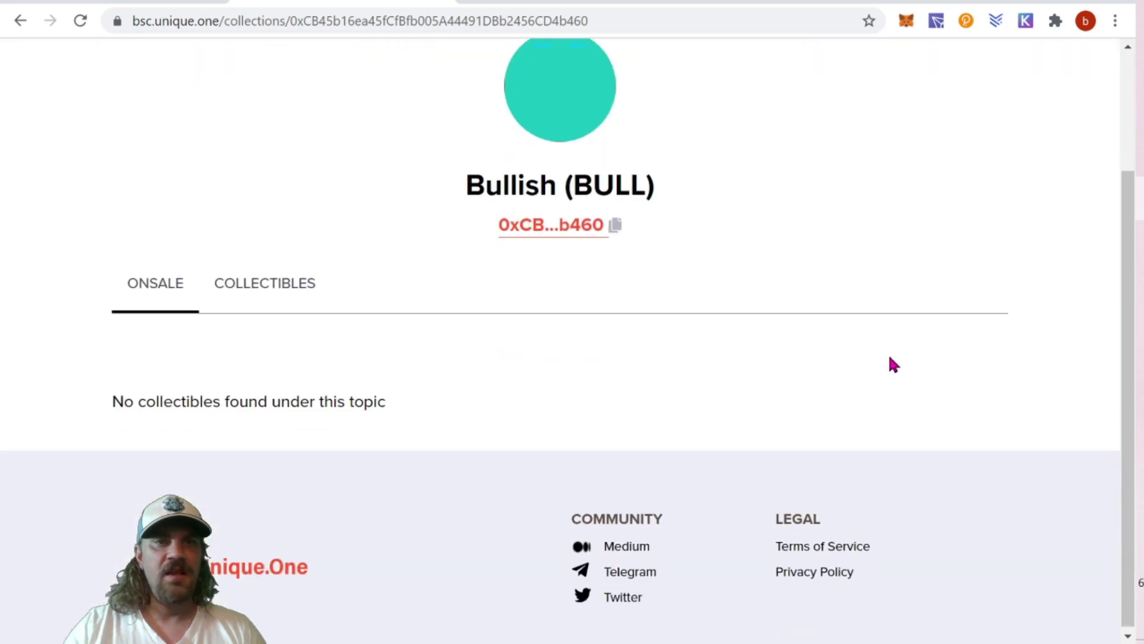
scroll(663, 399, up, 1)
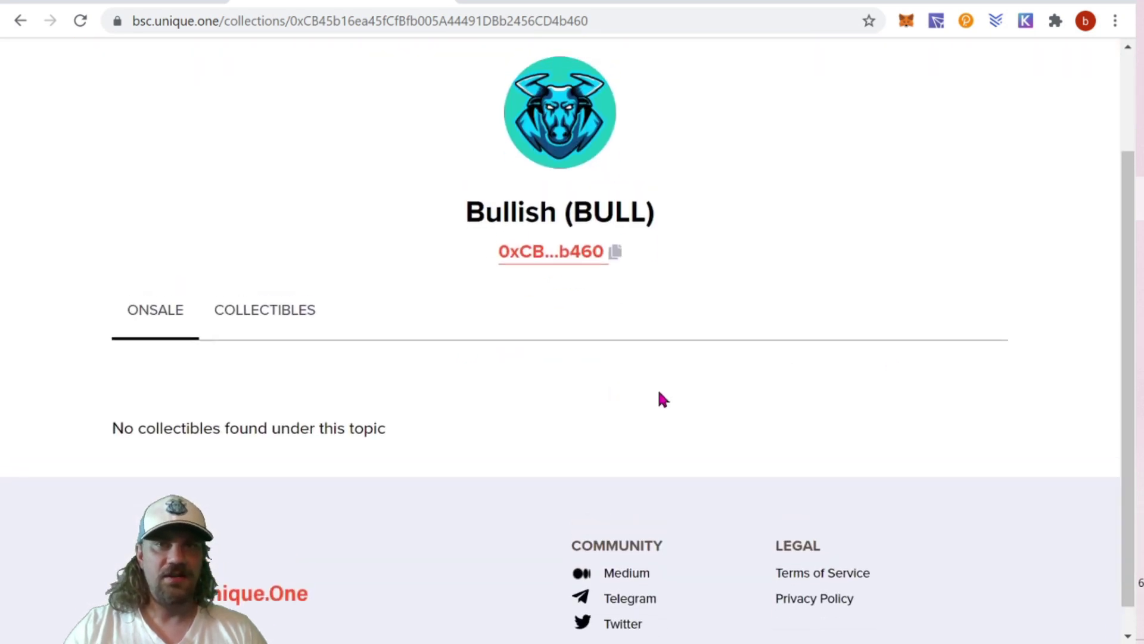
scroll(656, 388, up, 1)
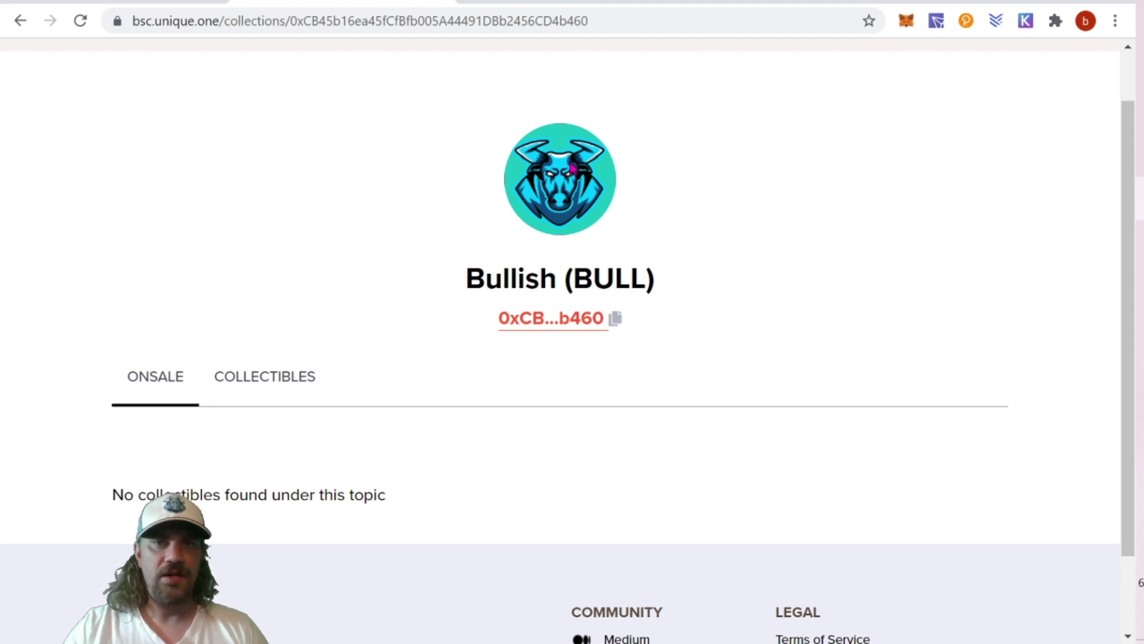
scroll(501, 268, down, 2)
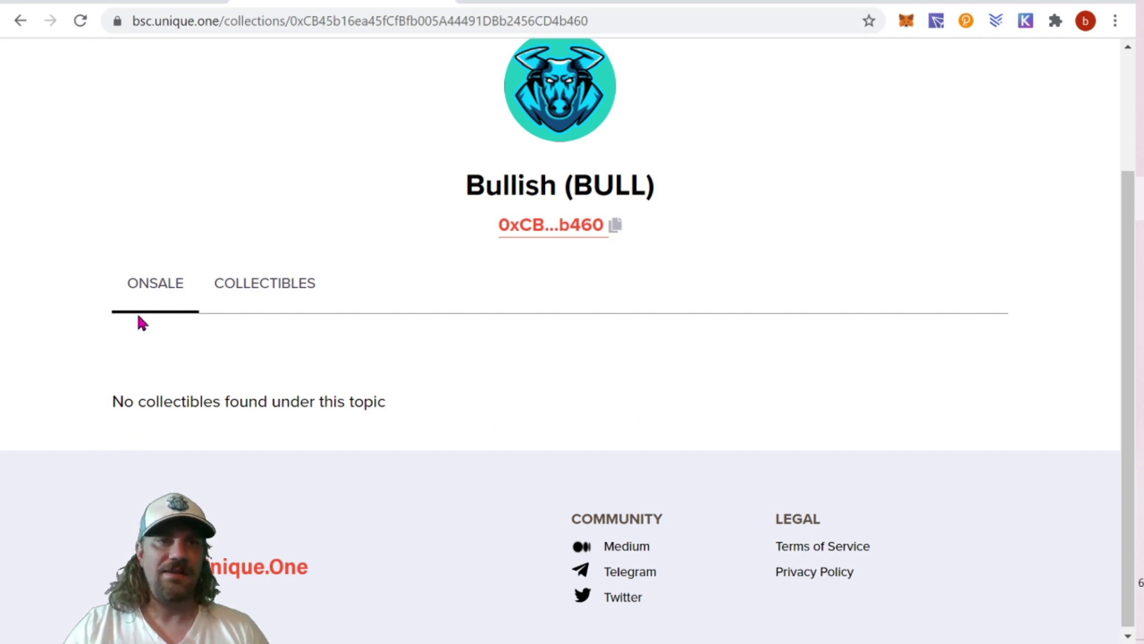
click(289, 285)
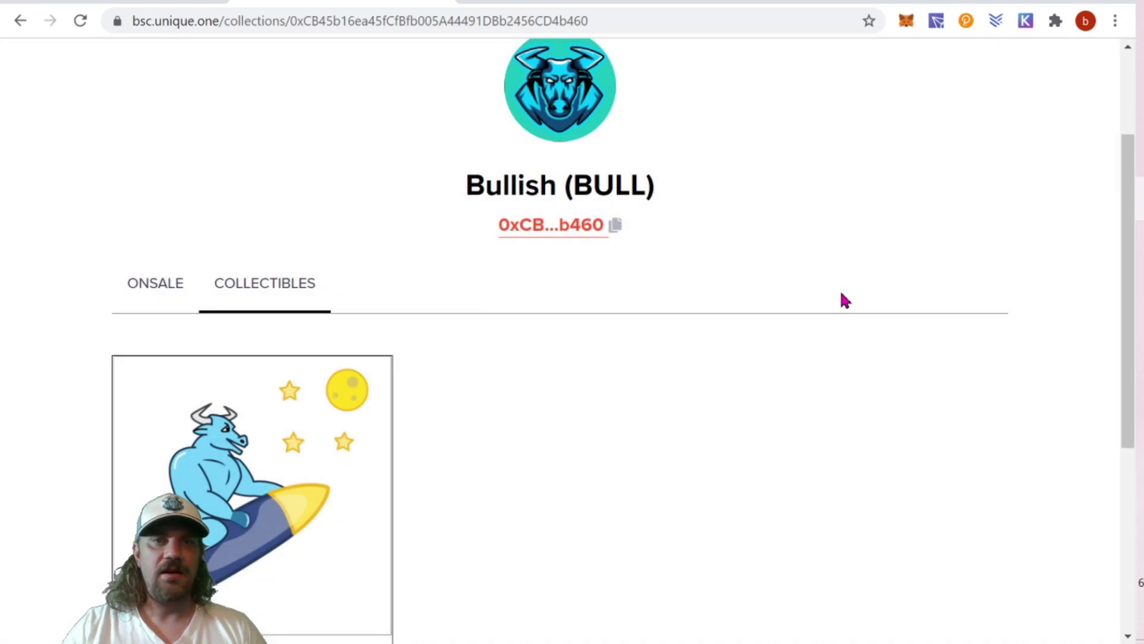
scroll(840, 299, down, 2)
scroll(711, 341, up, 3)
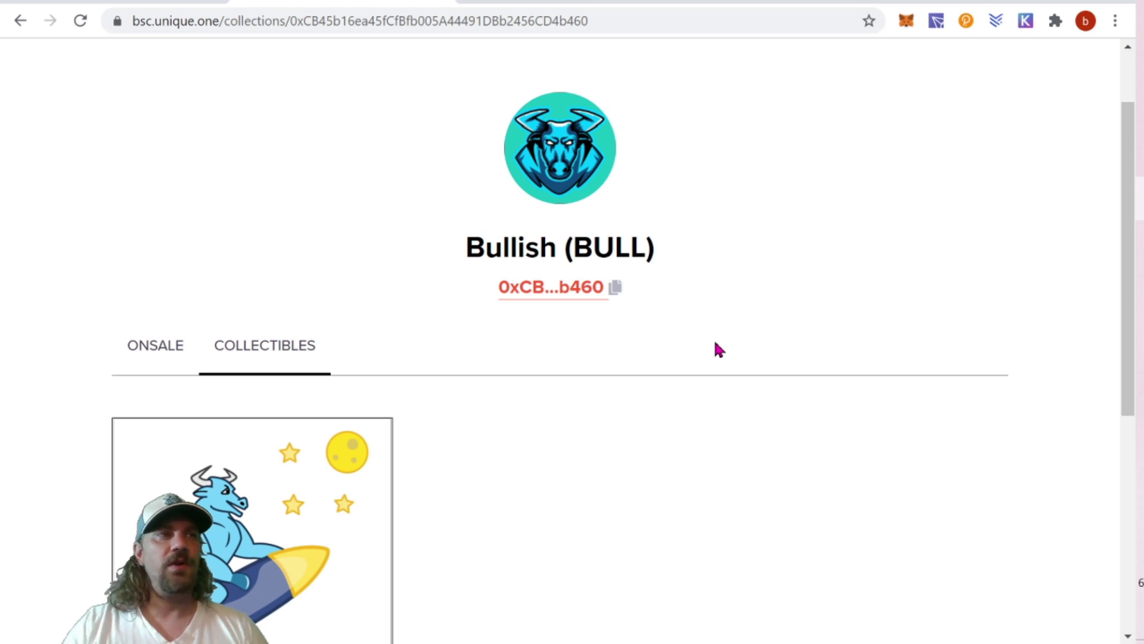
scroll(709, 352, up, 2)
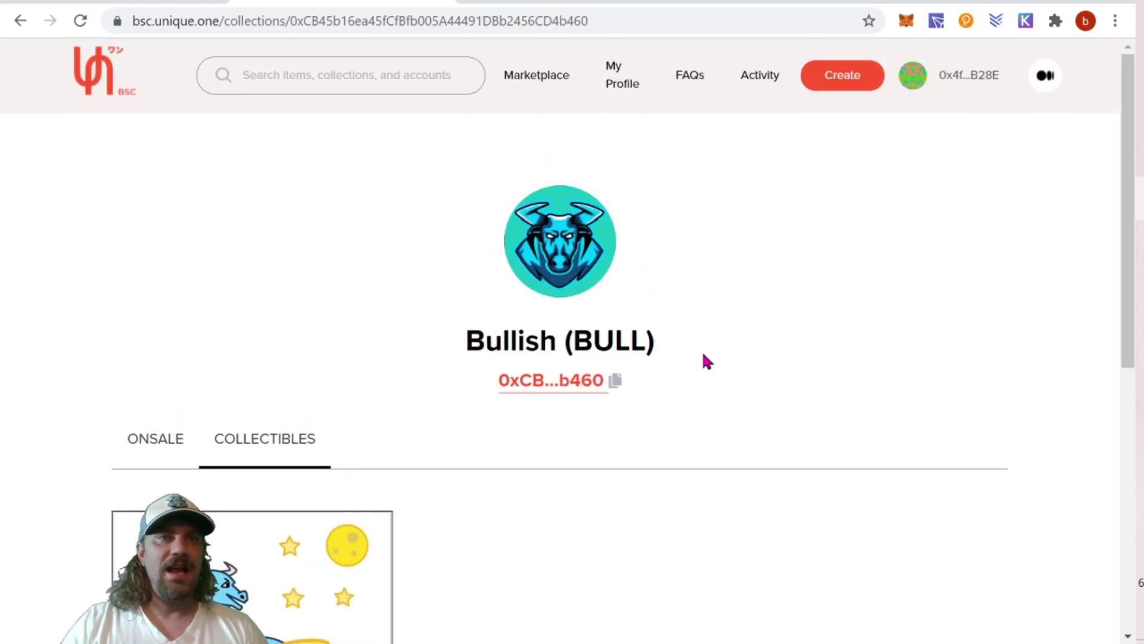
scroll(704, 360, down, 1)
scroll(714, 356, down, 2)
scroll(710, 348, up, 8)
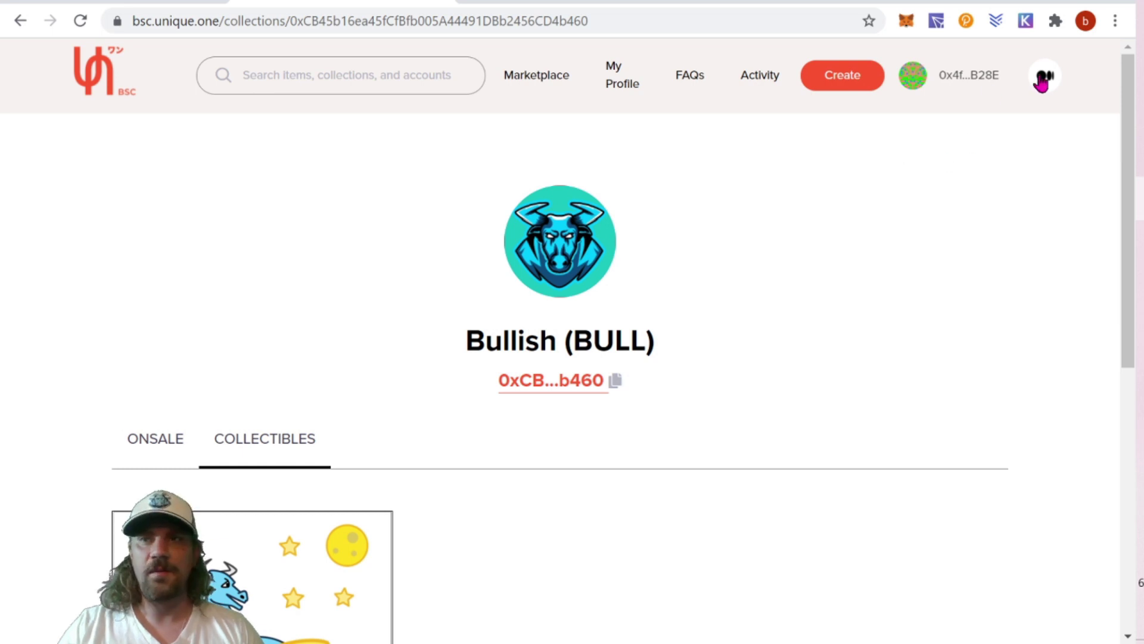
click(925, 80)
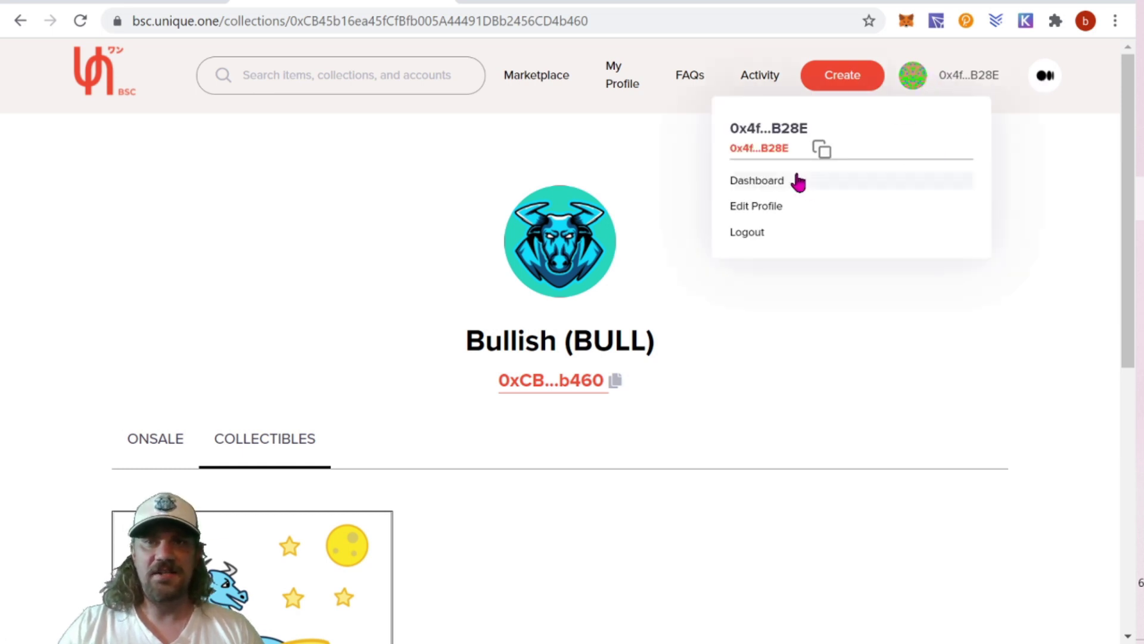
- Open the profile dashboard and browse its Collections and stats
click(772, 182)
scroll(841, 182, down, 3)
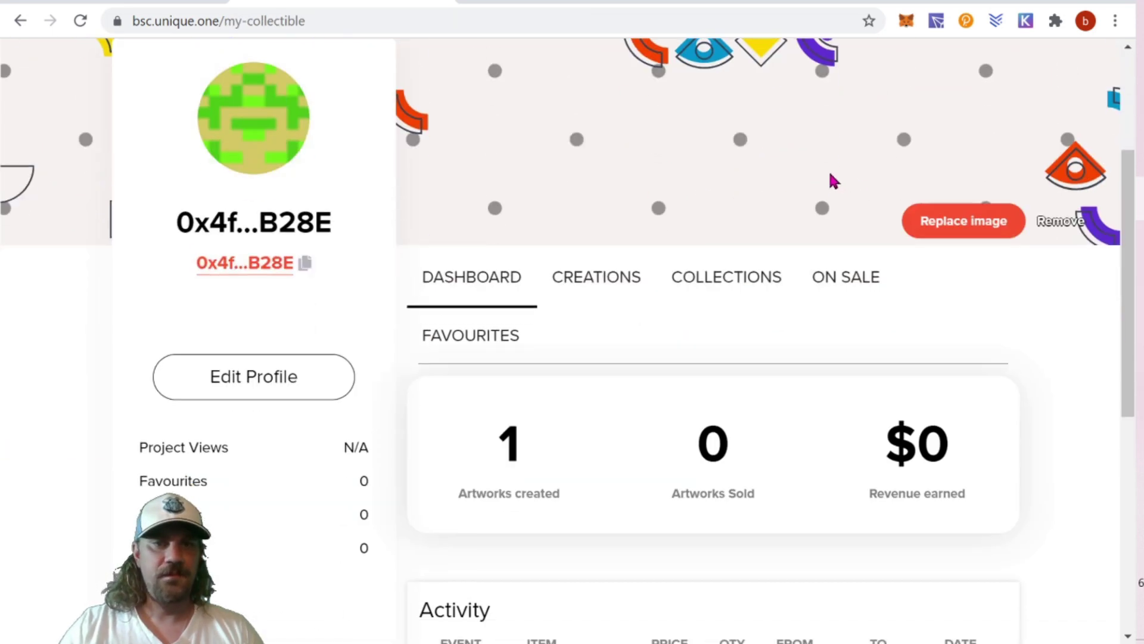
click(723, 283)
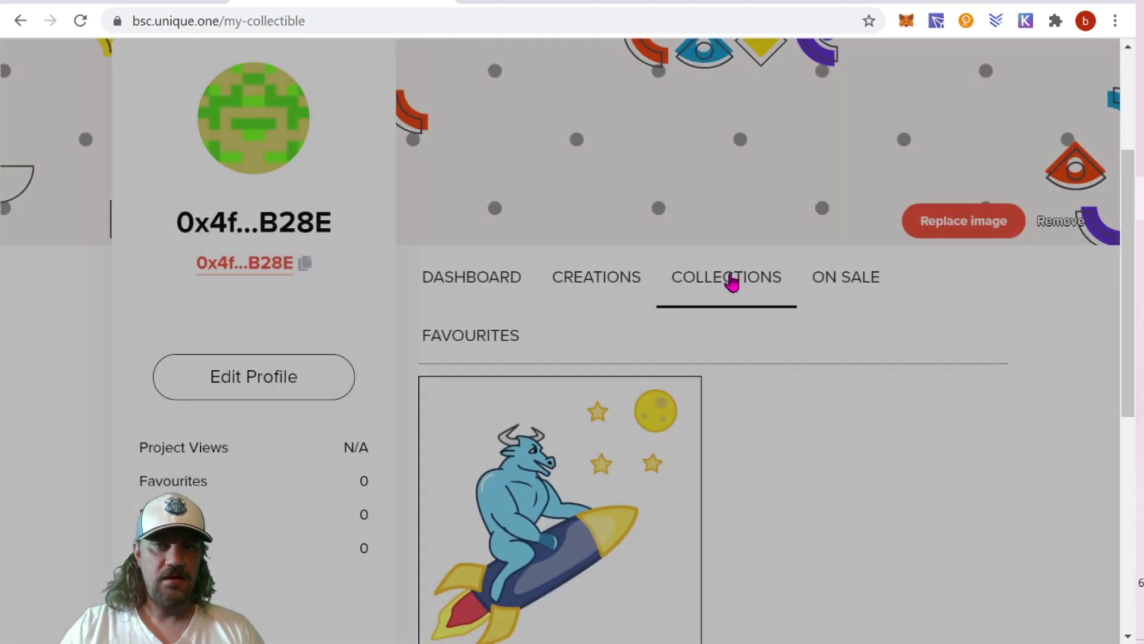
scroll(781, 256, down, 5)
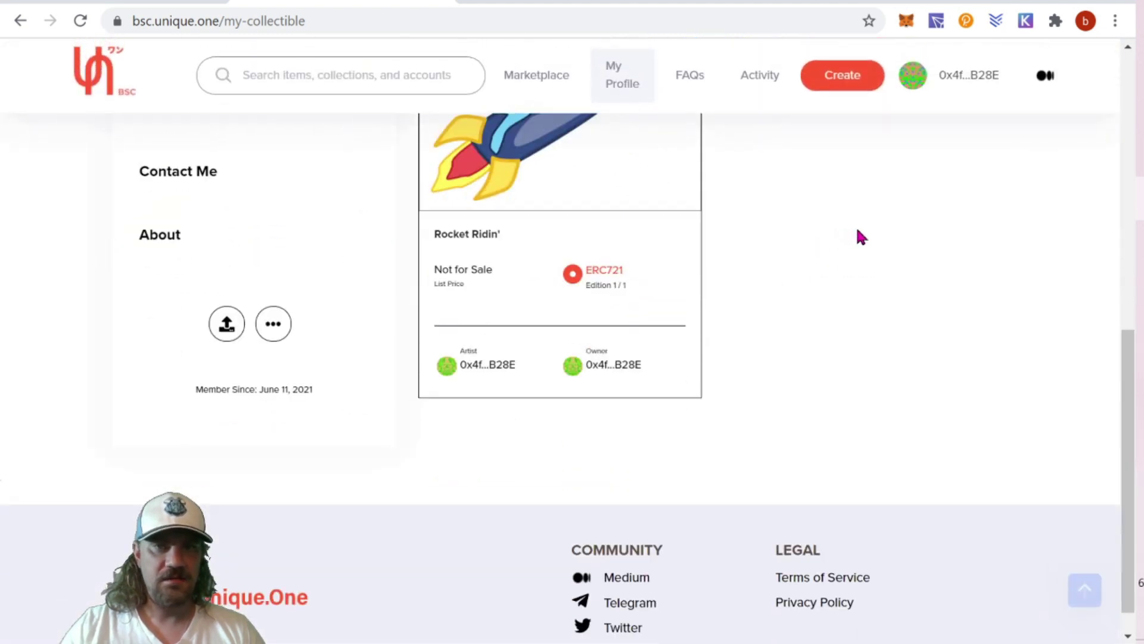
scroll(1038, 345, down, 2)
scroll(1045, 340, down, 2)
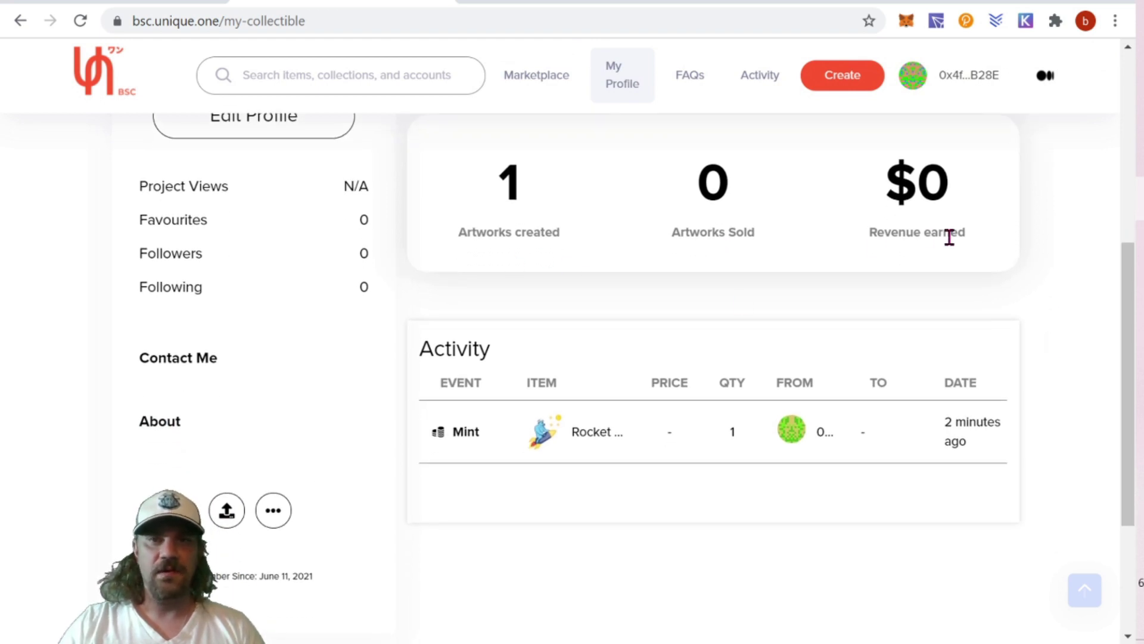
scroll(1025, 286, down, 5)
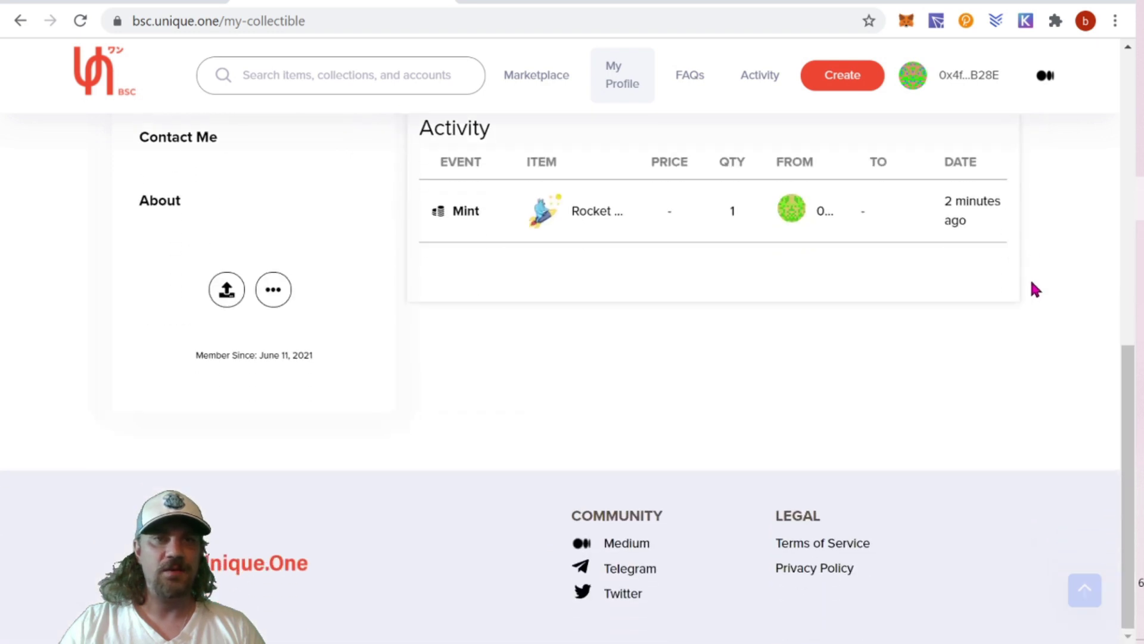
scroll(1035, 288, up, 10)
scroll(1022, 305, up, 4)
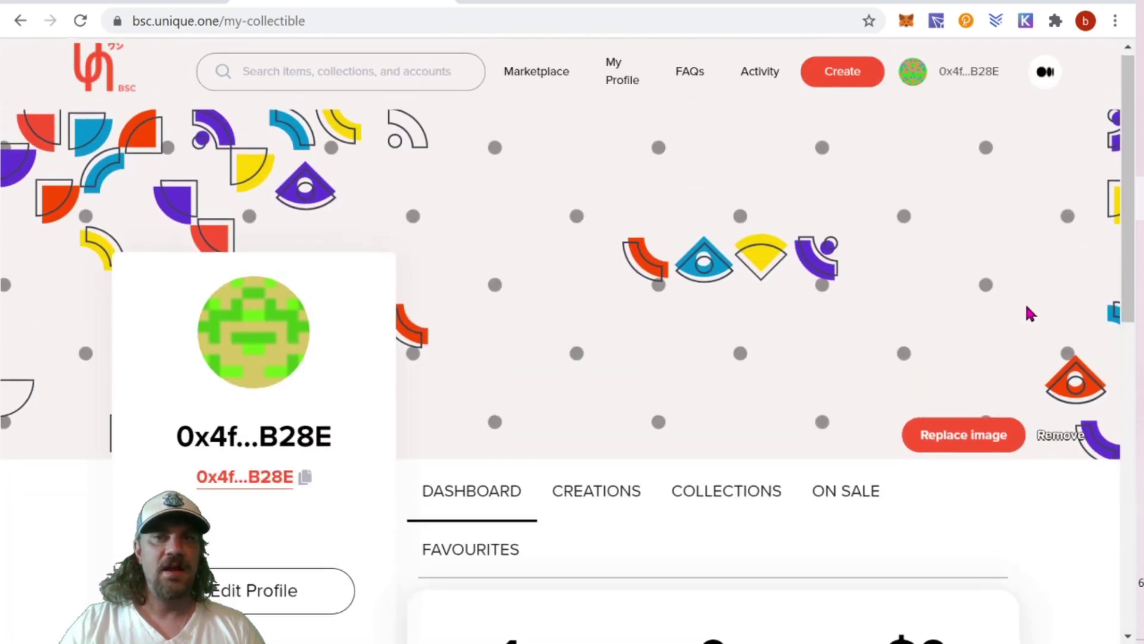
scroll(1025, 304, down, 3)
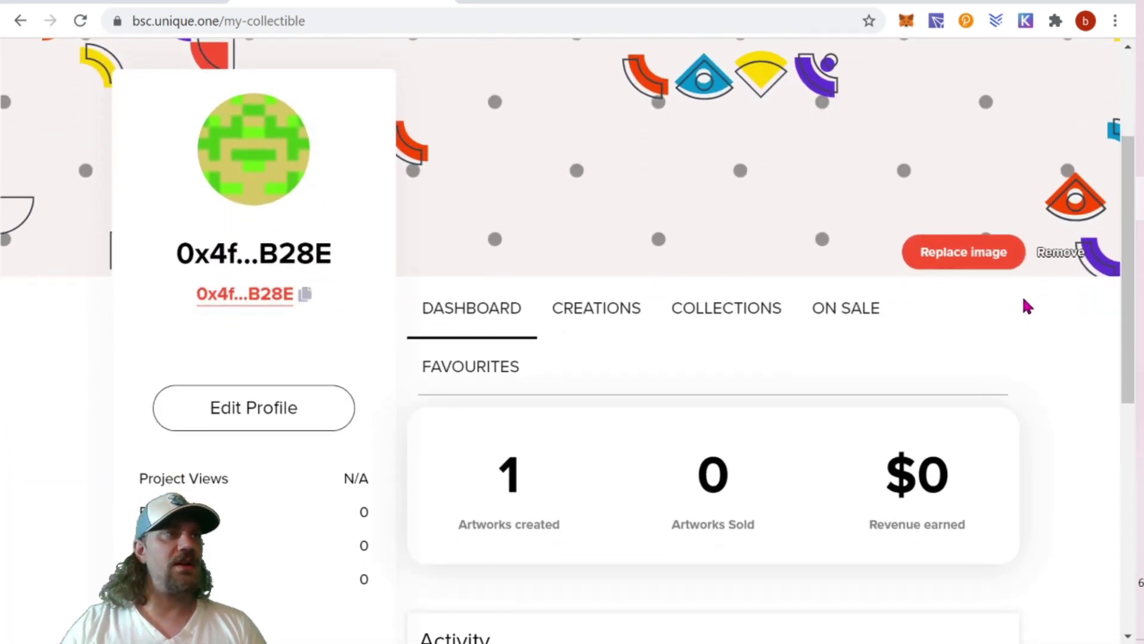
scroll(1014, 299, down, 4)
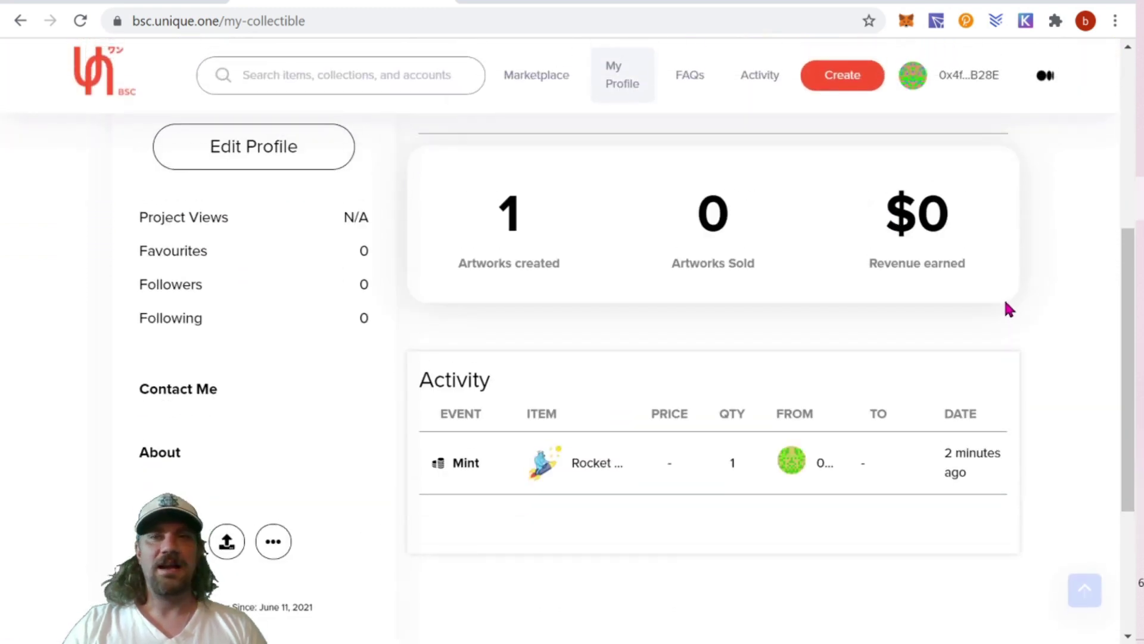
scroll(1006, 309, up, 6)
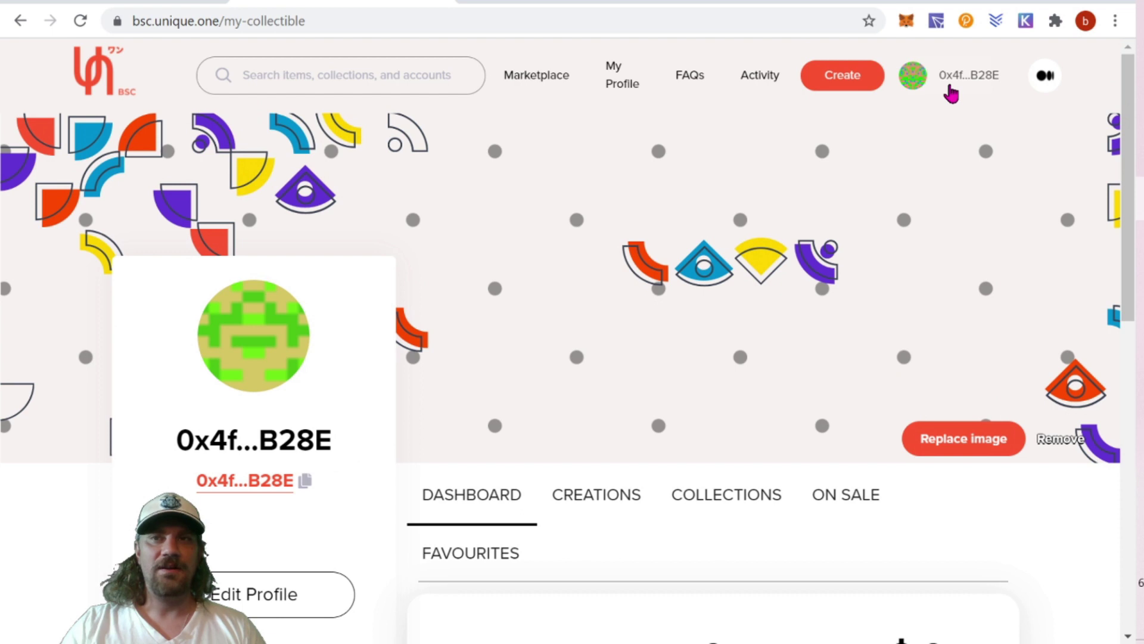
- Switch to the profile's Creations, showing Rocket Ridin' in the list
click(947, 87)
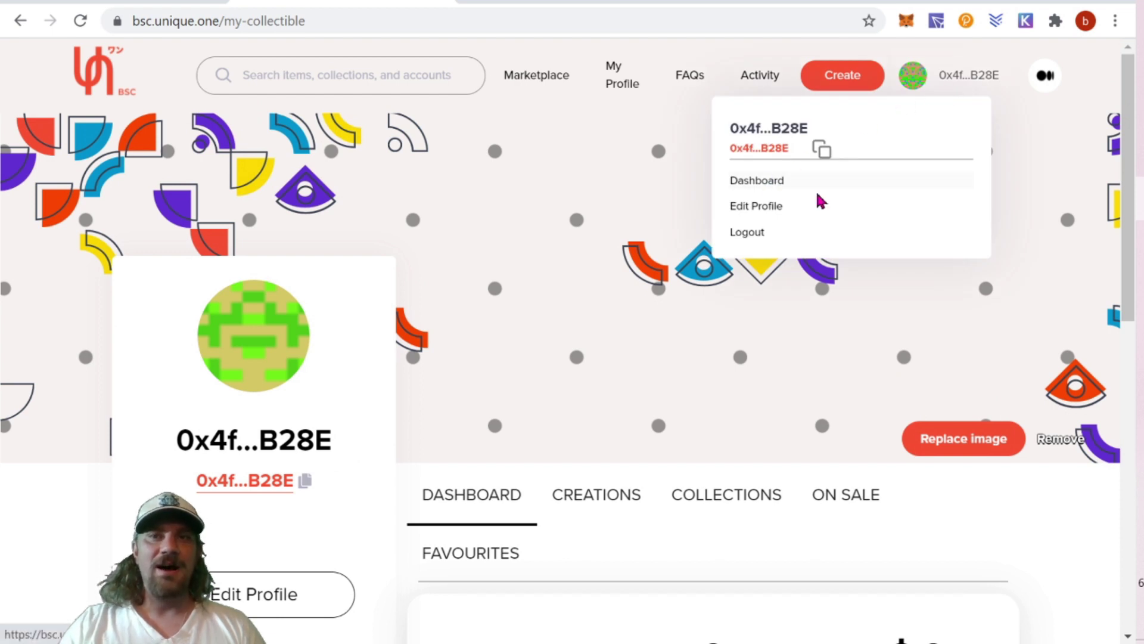
scroll(888, 274, down, 3)
click(596, 309)
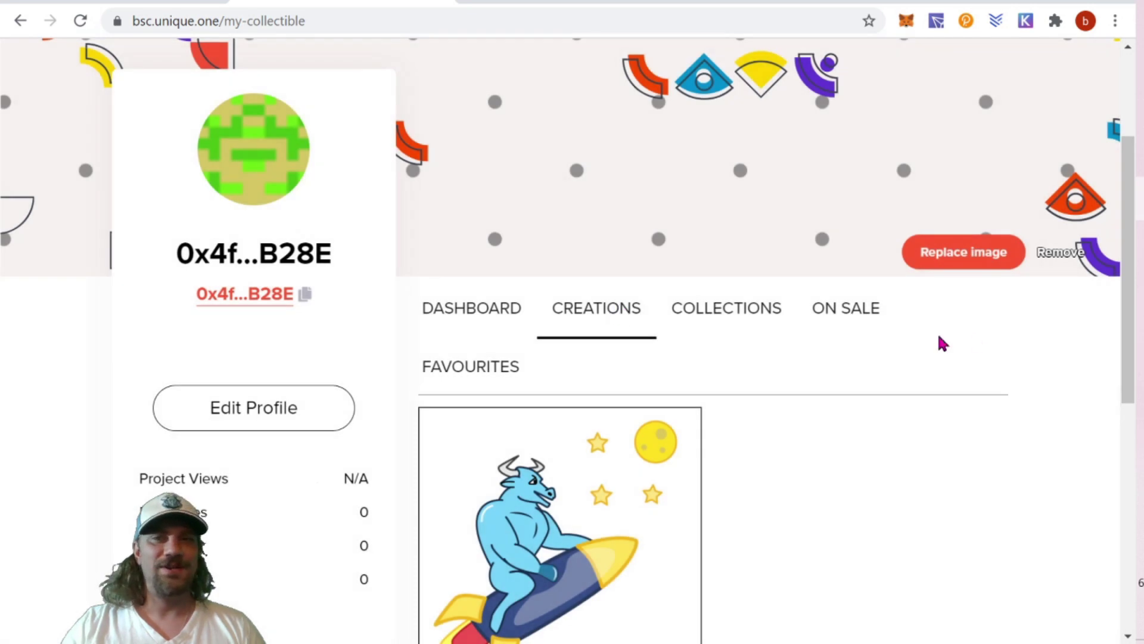
scroll(960, 339, down, 4)
scroll(989, 336, up, 3)
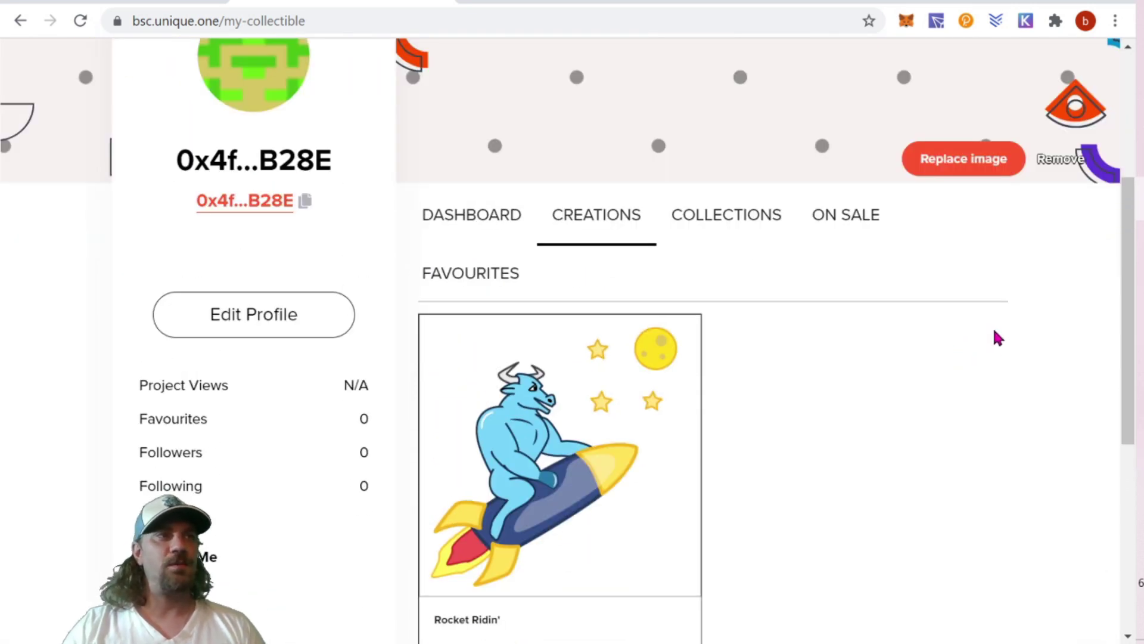
- Check the MetaMask wallet and its network list, closing it without changes
click(908, 22)
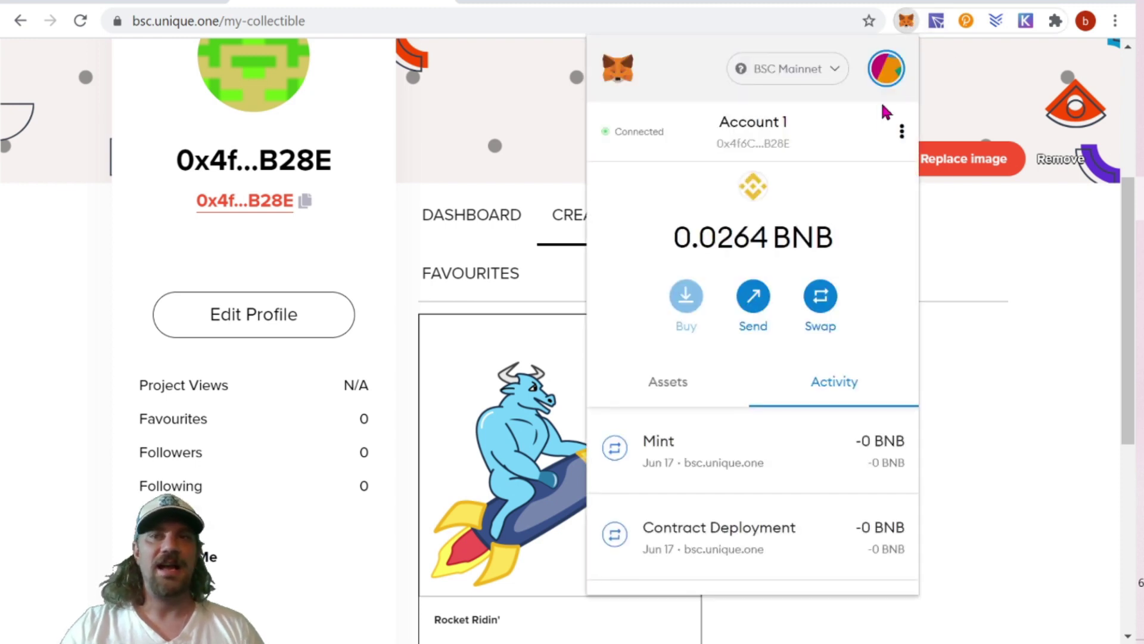
click(828, 74)
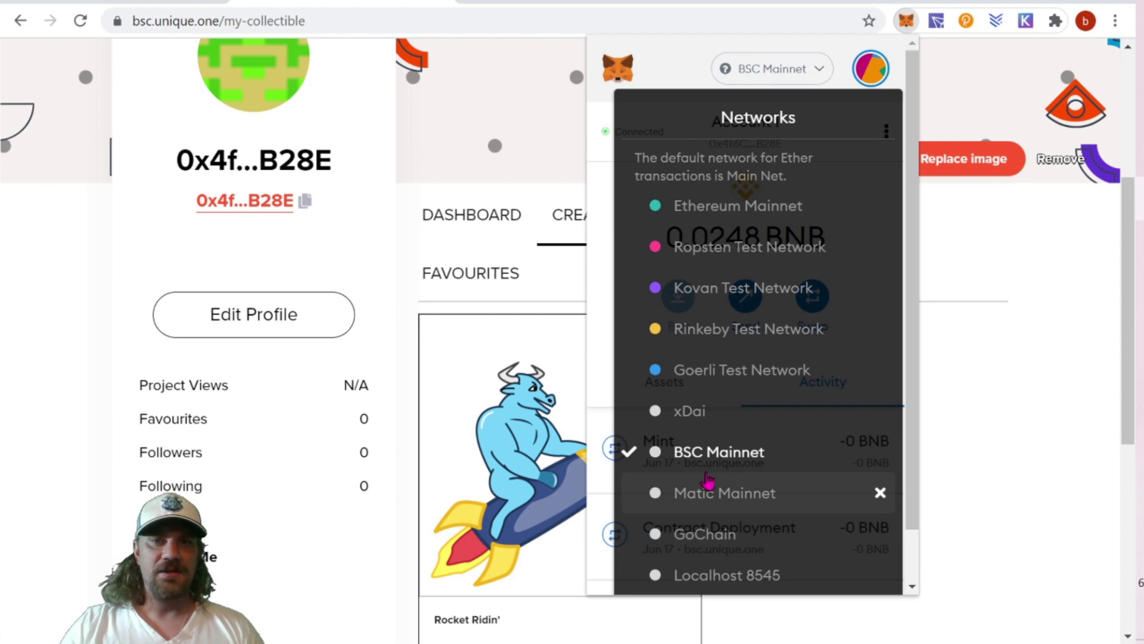
click(1048, 388)
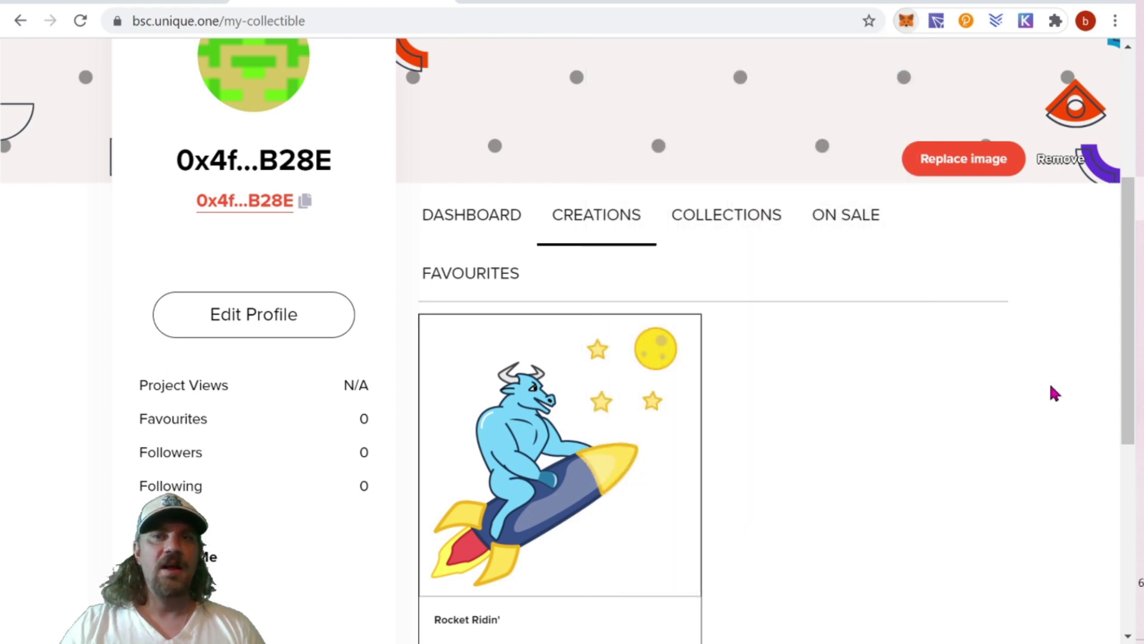